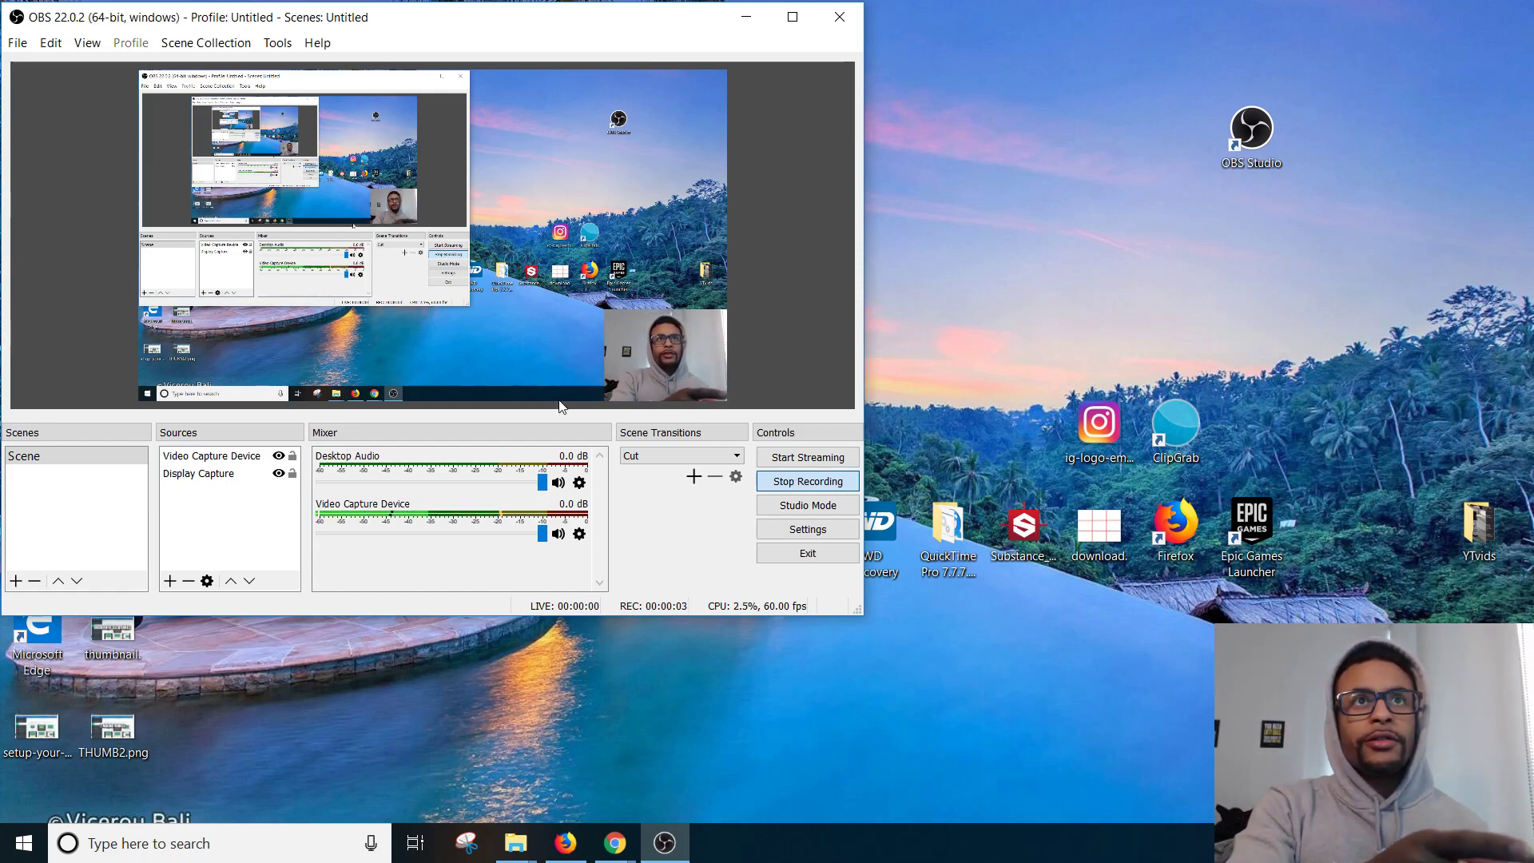
Step: Minimize OBS and bring the ClickFunnels Chrome window showing the sales funnel to the front
left_click(747, 18)
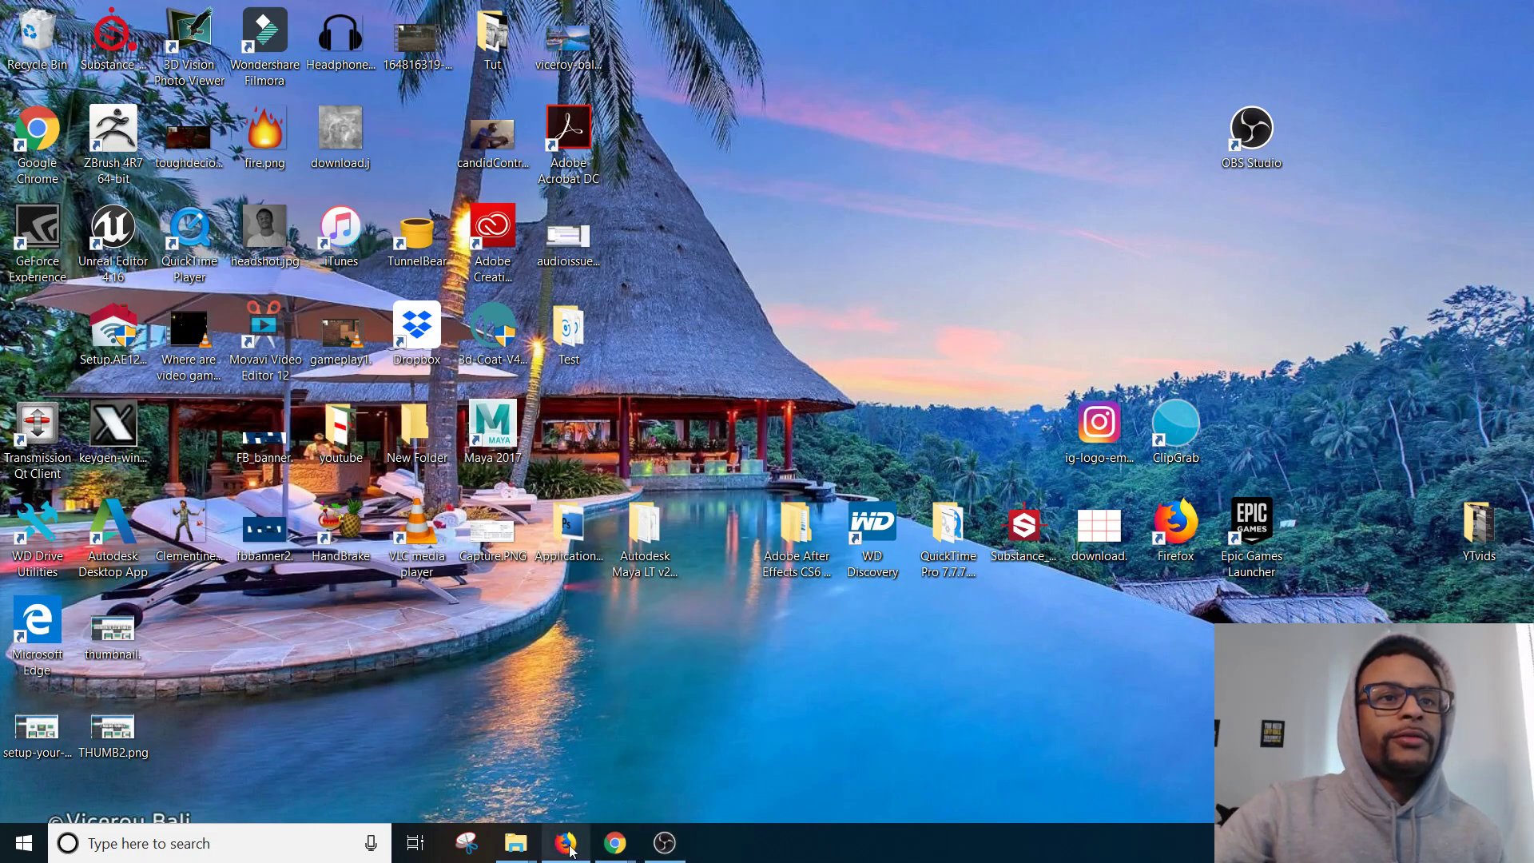
left_click(615, 845)
left_click(701, 712)
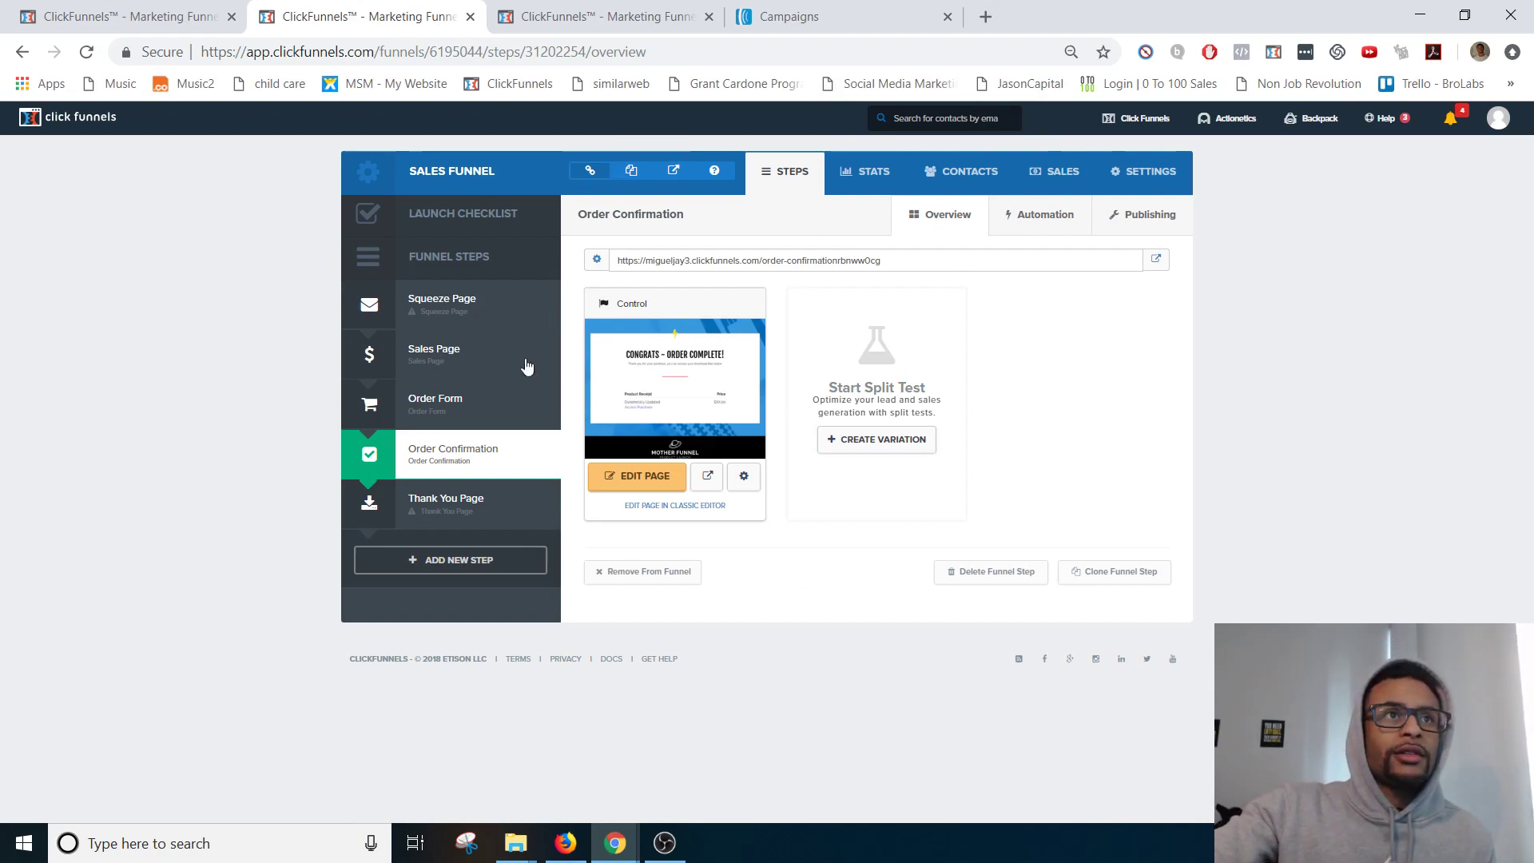
Step: Start a blank new product in the Order Form step's Products area
left_click(418, 417)
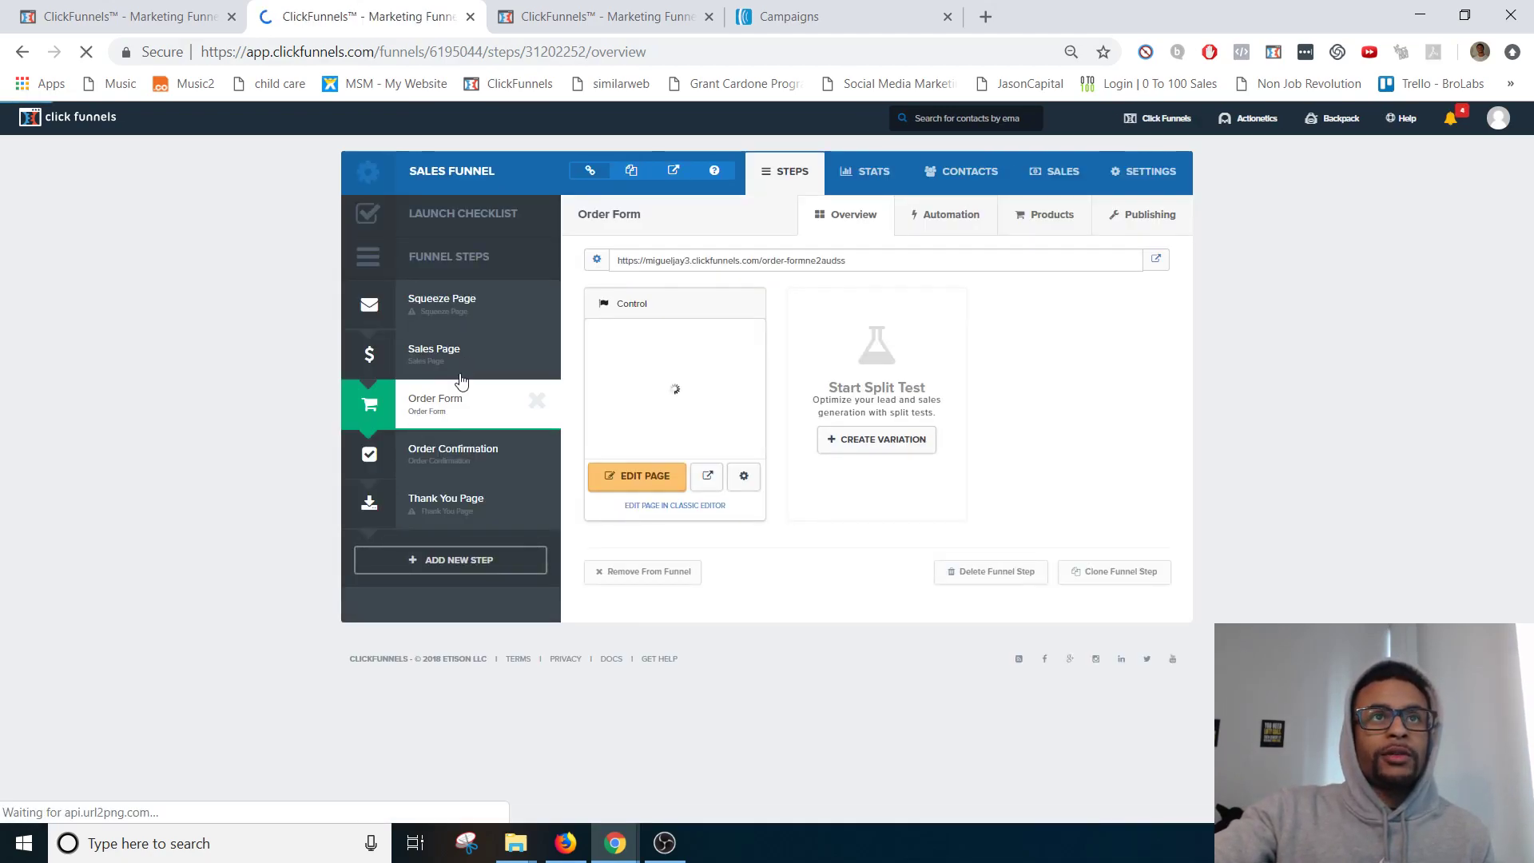
left_click(1037, 227)
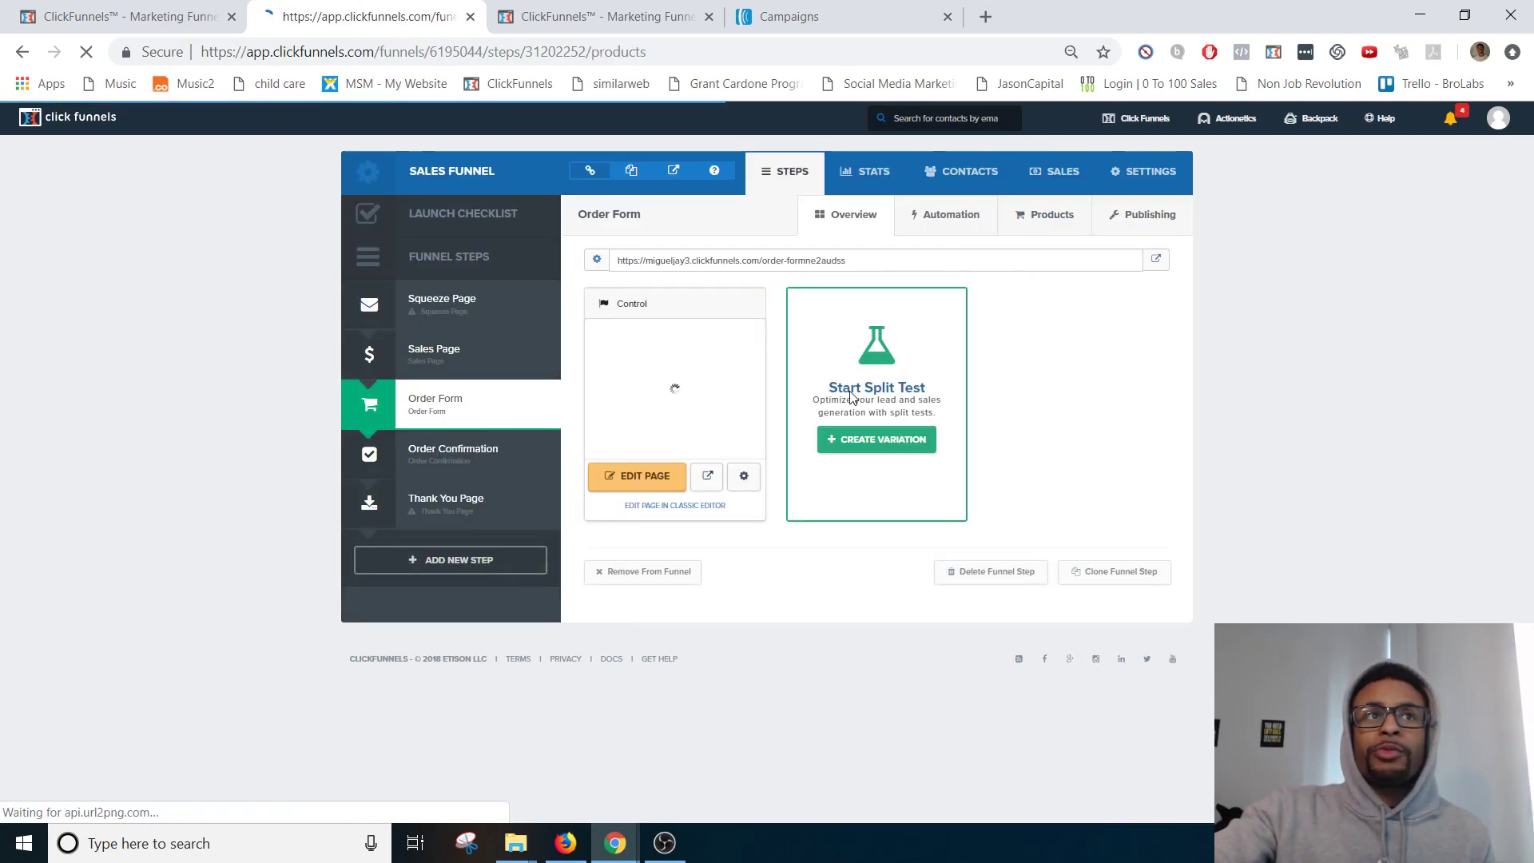
left_click(1111, 395)
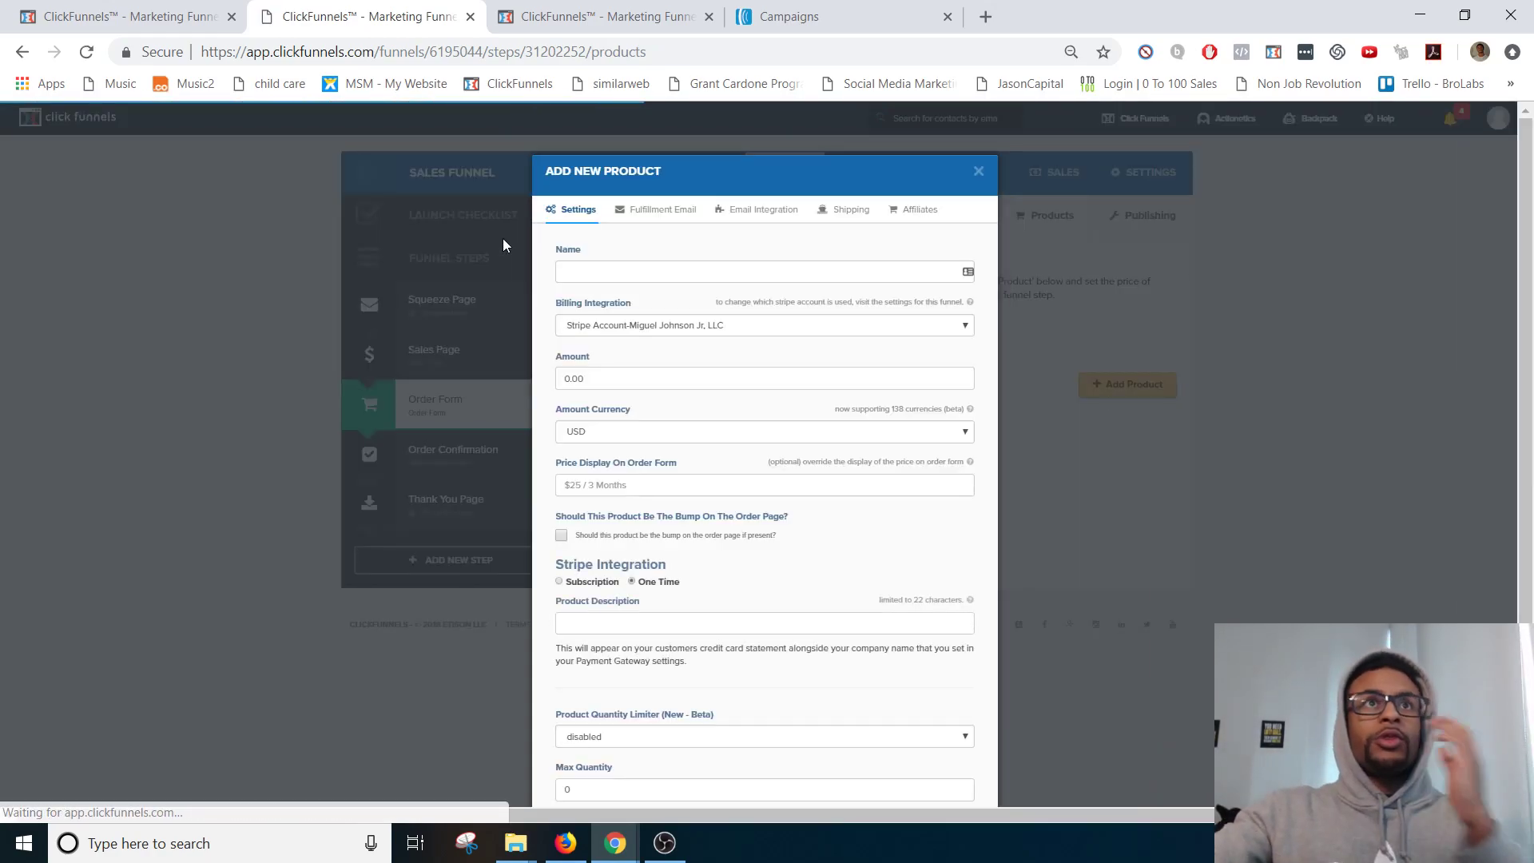
Step: Enter Product123 as the product's name and description
left_click(584, 276)
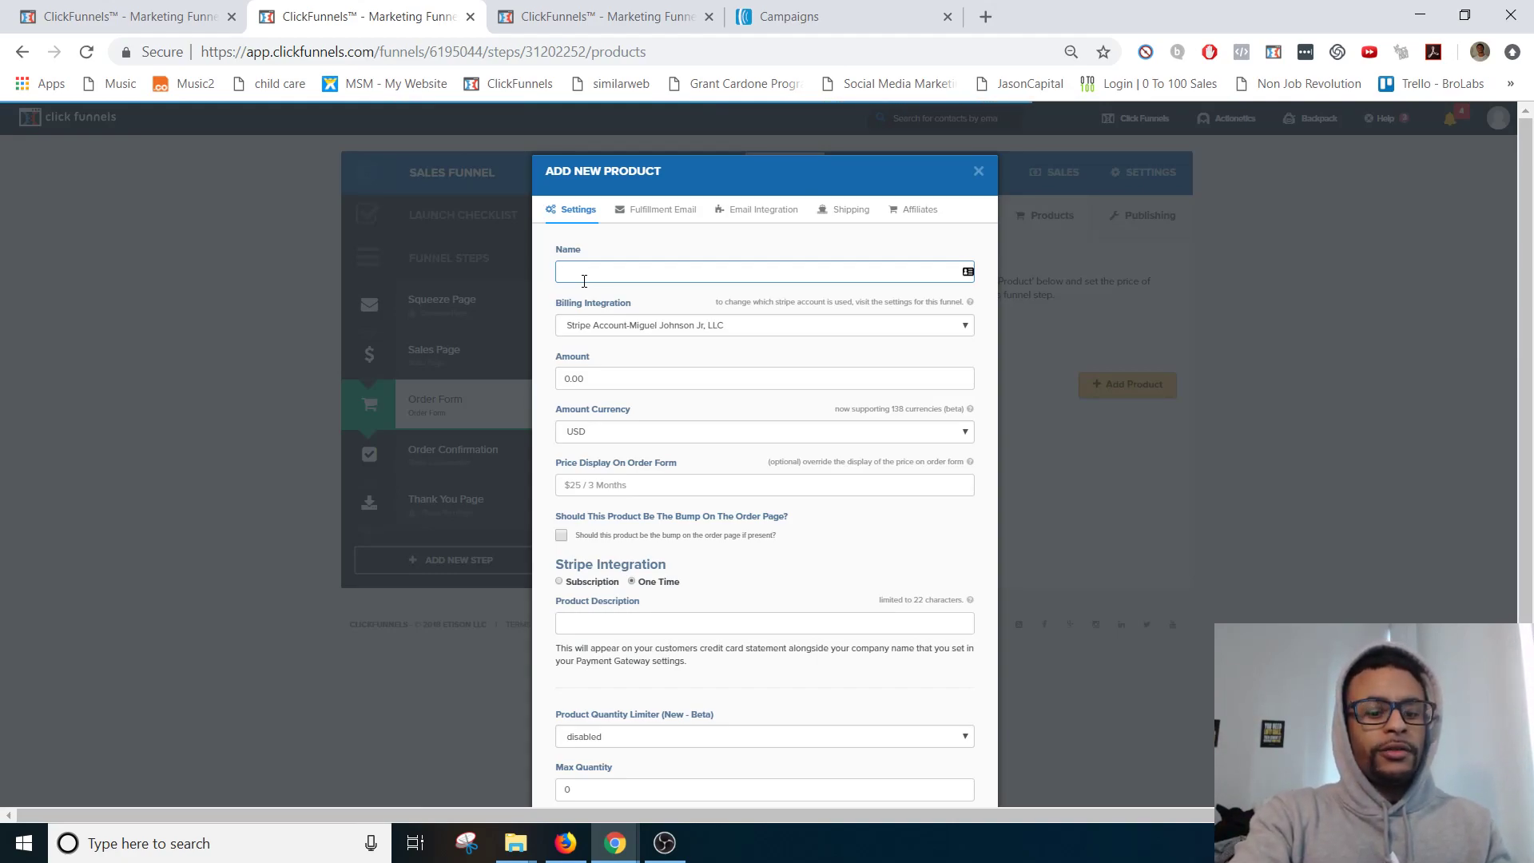
type("Product123")
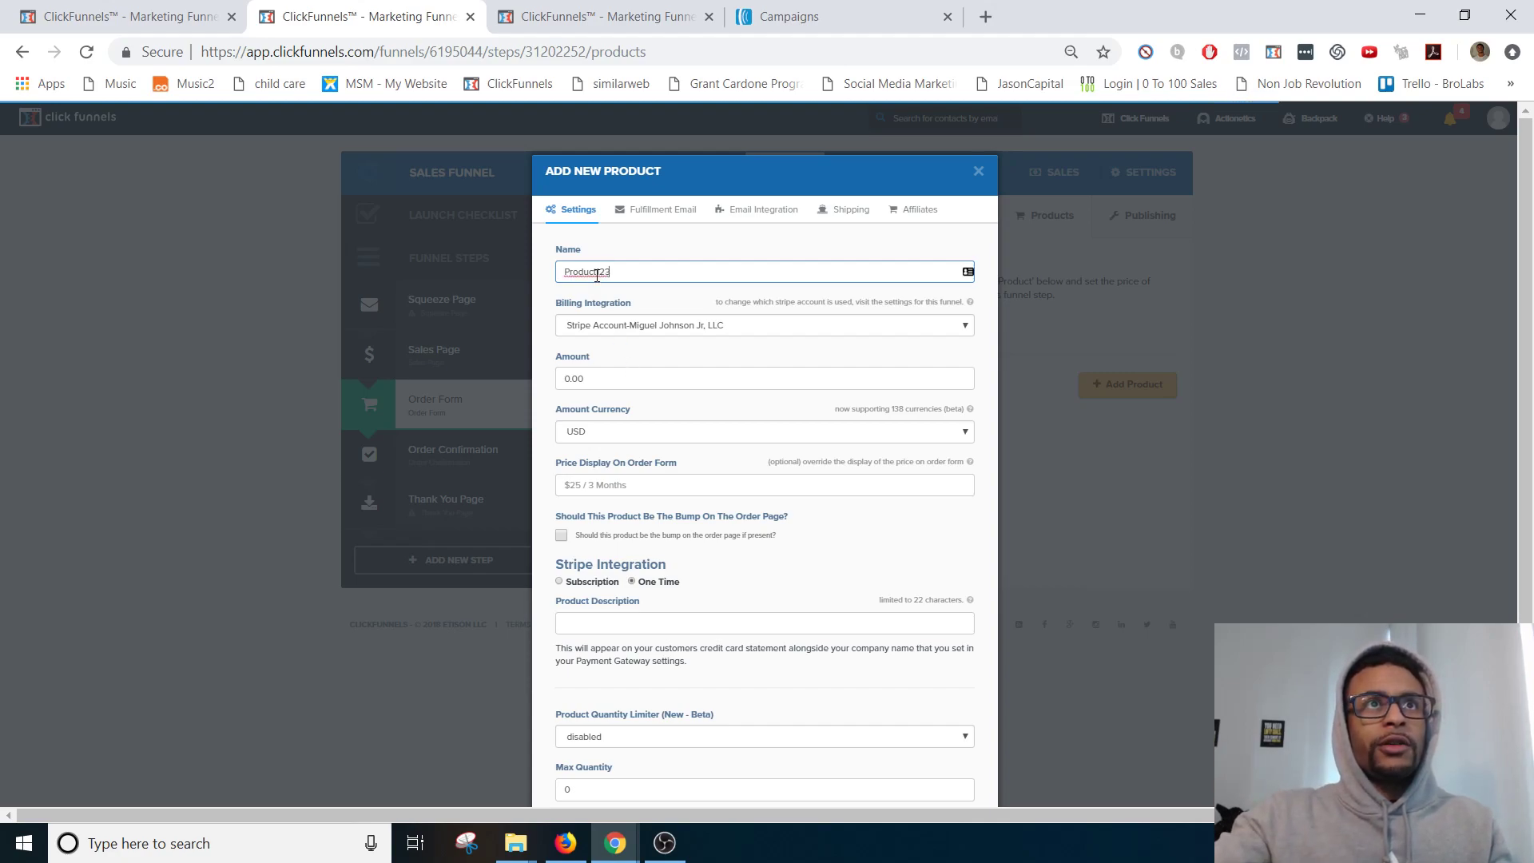
right_click(597, 274)
key("ctrl+c")
left_click(605, 378)
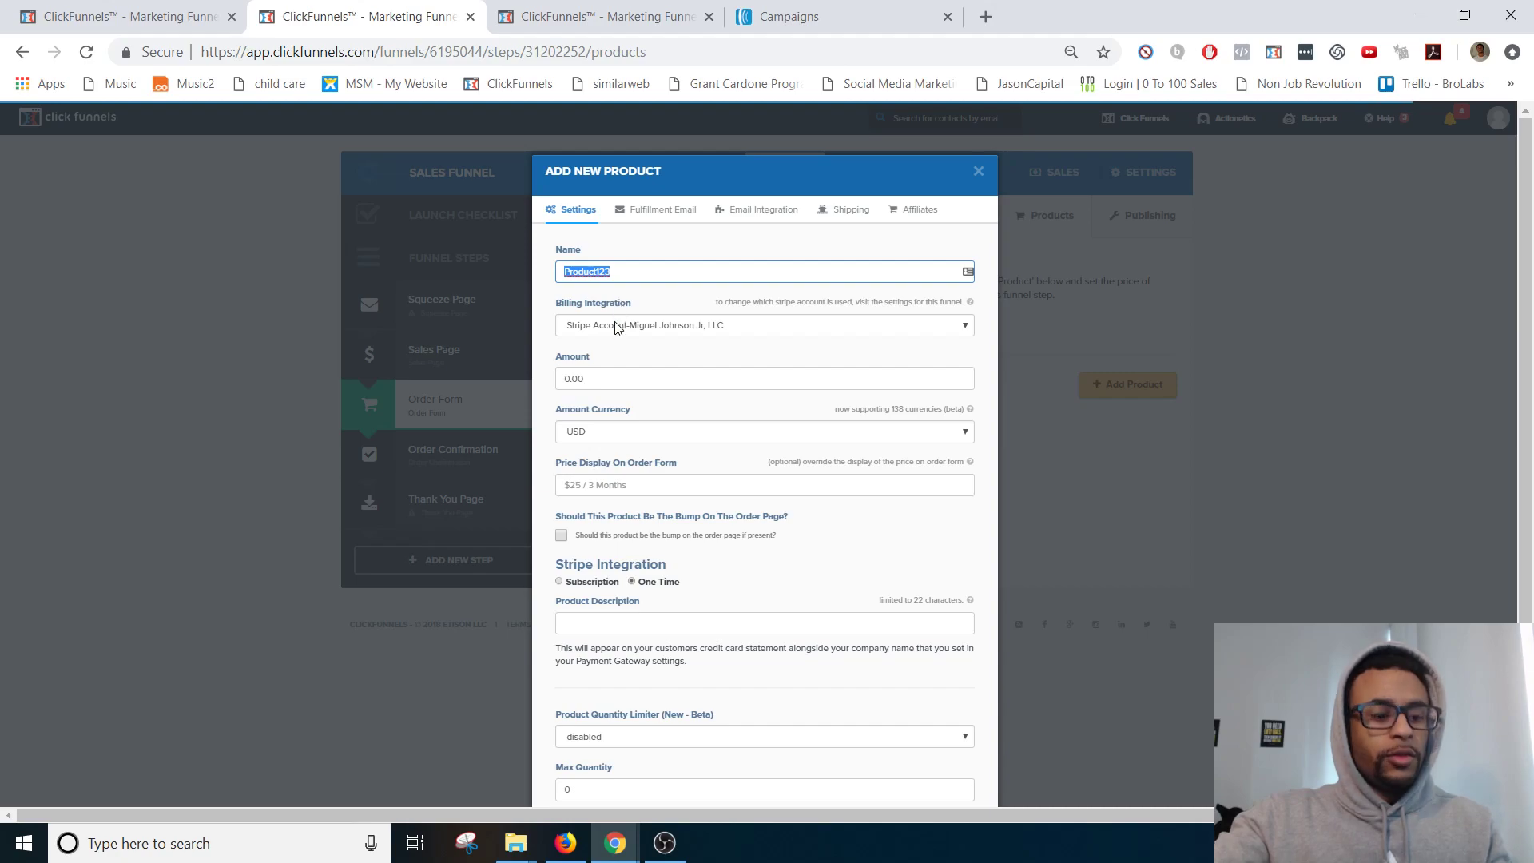
left_click(596, 492)
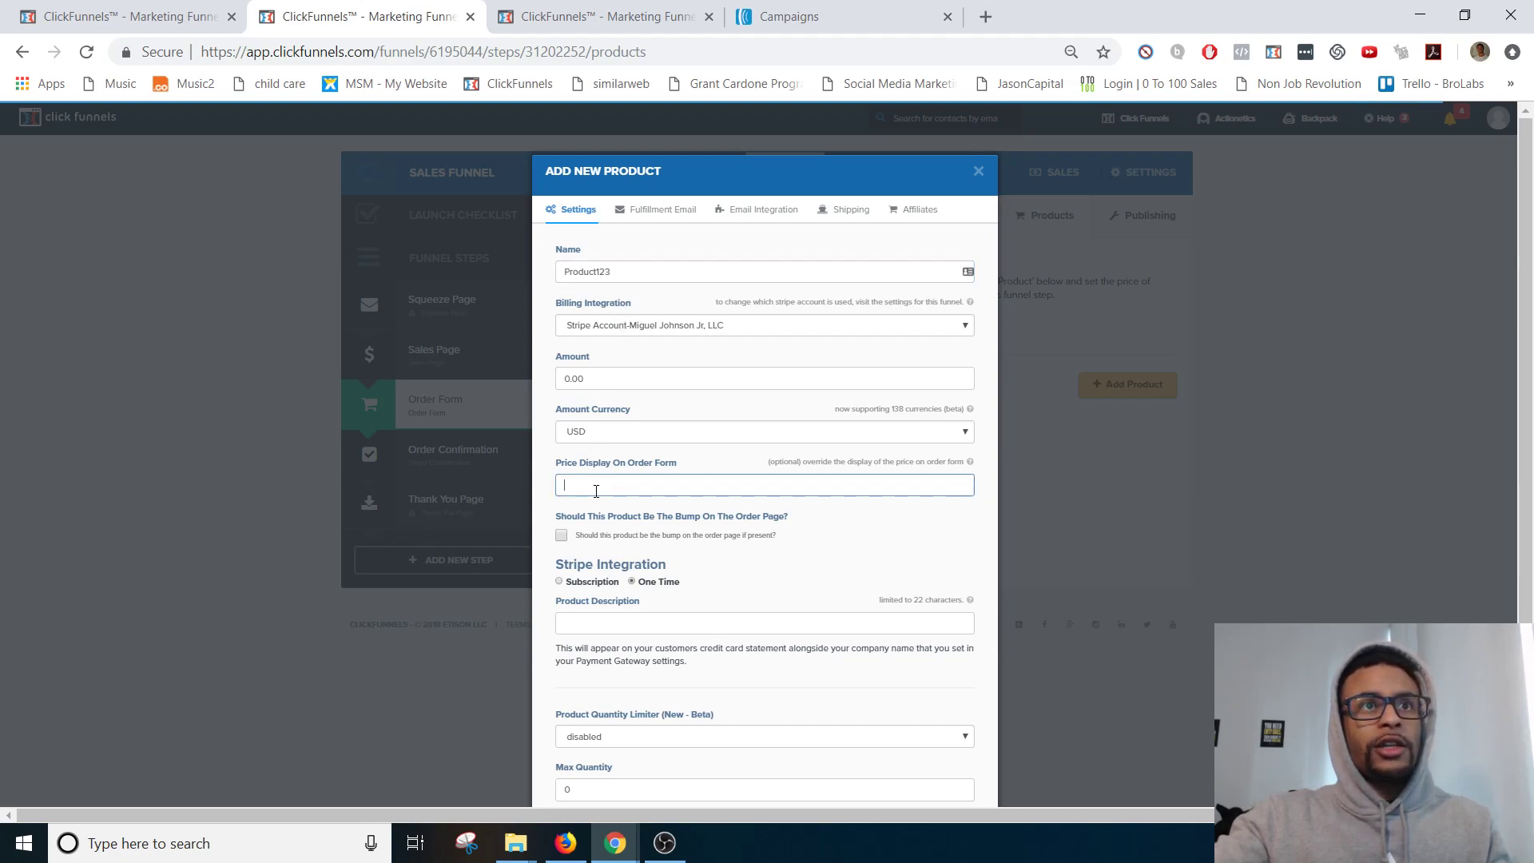
left_click(595, 623)
key("ctrl+v")
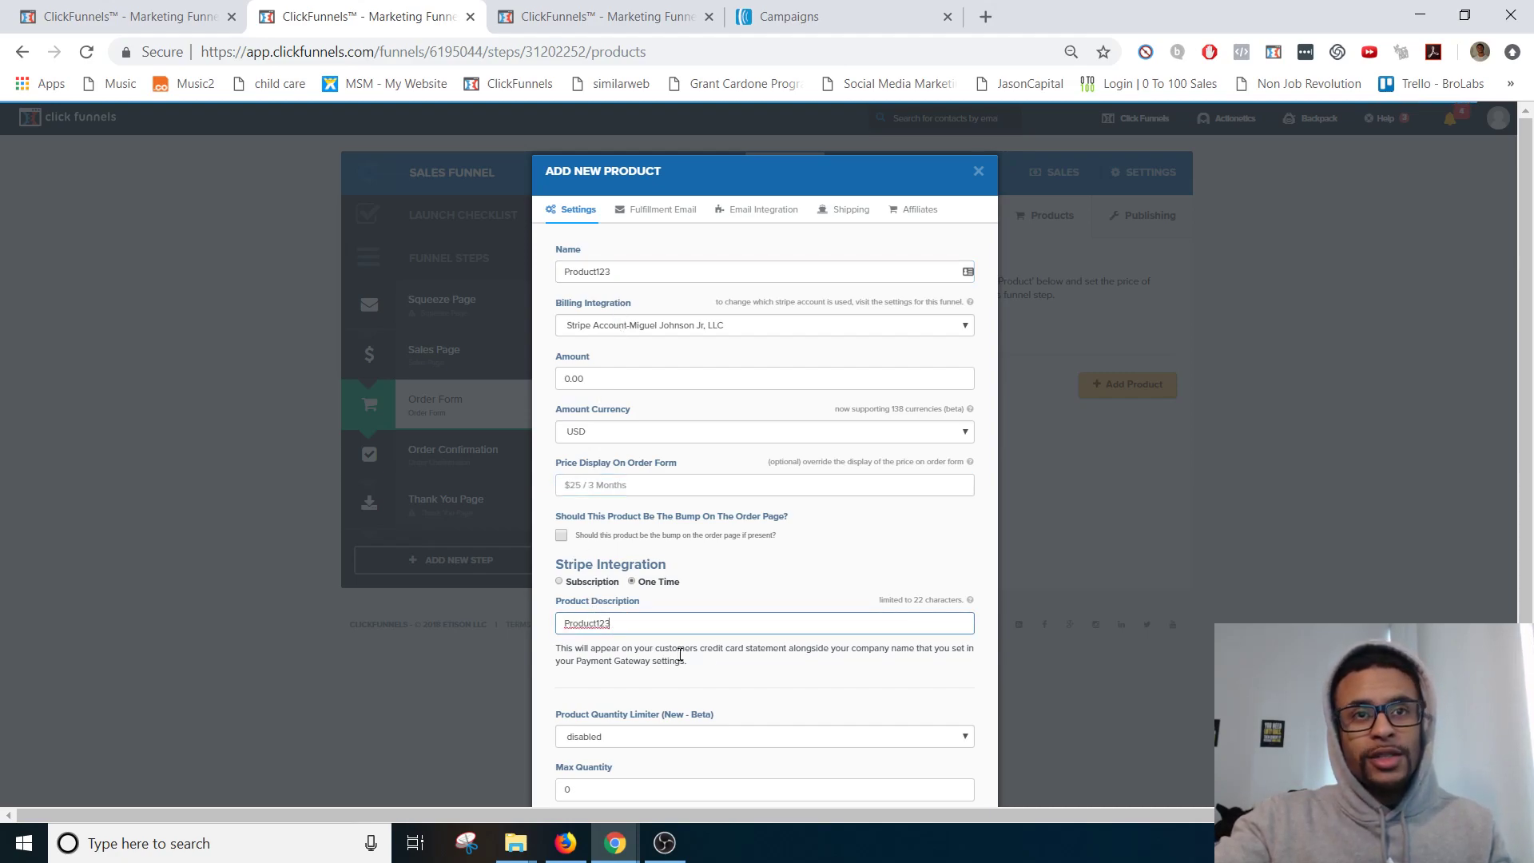
Step: Set the price display to $100.00 and the charged amount to 100.00
left_click(604, 488)
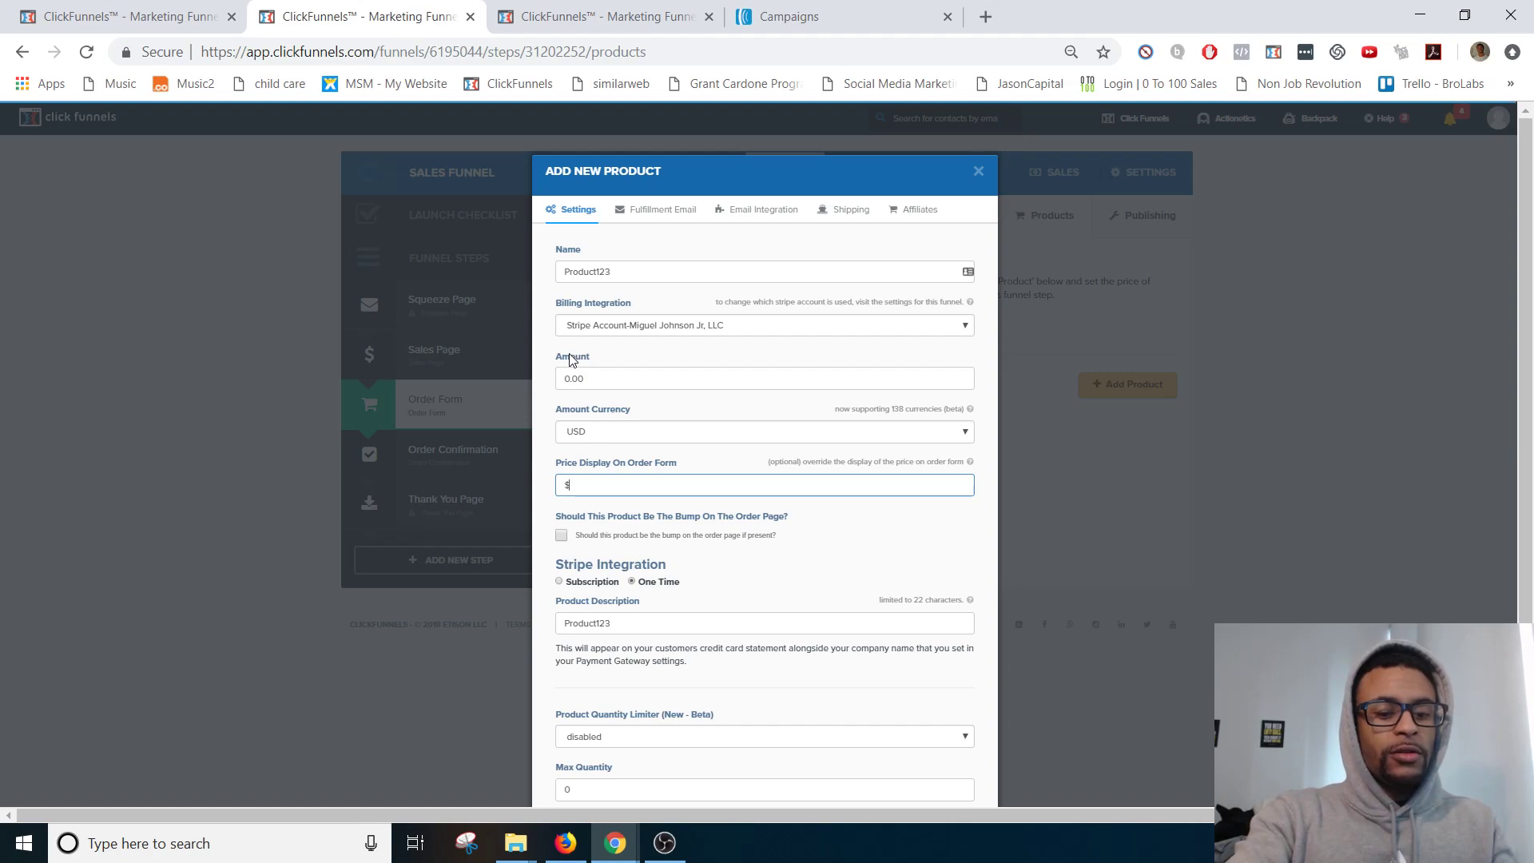
type("$100")
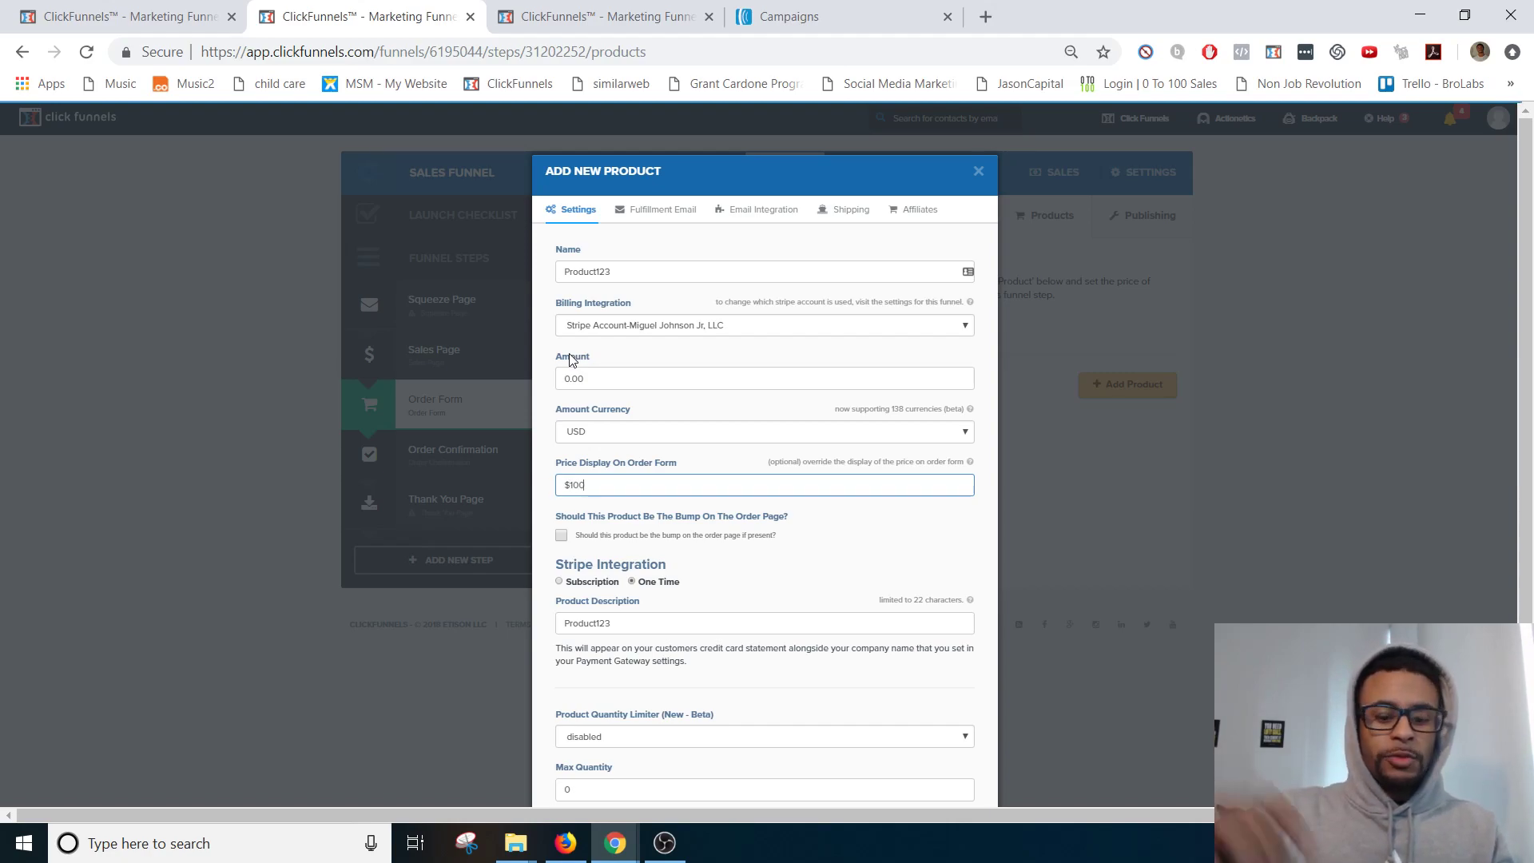
type(".00")
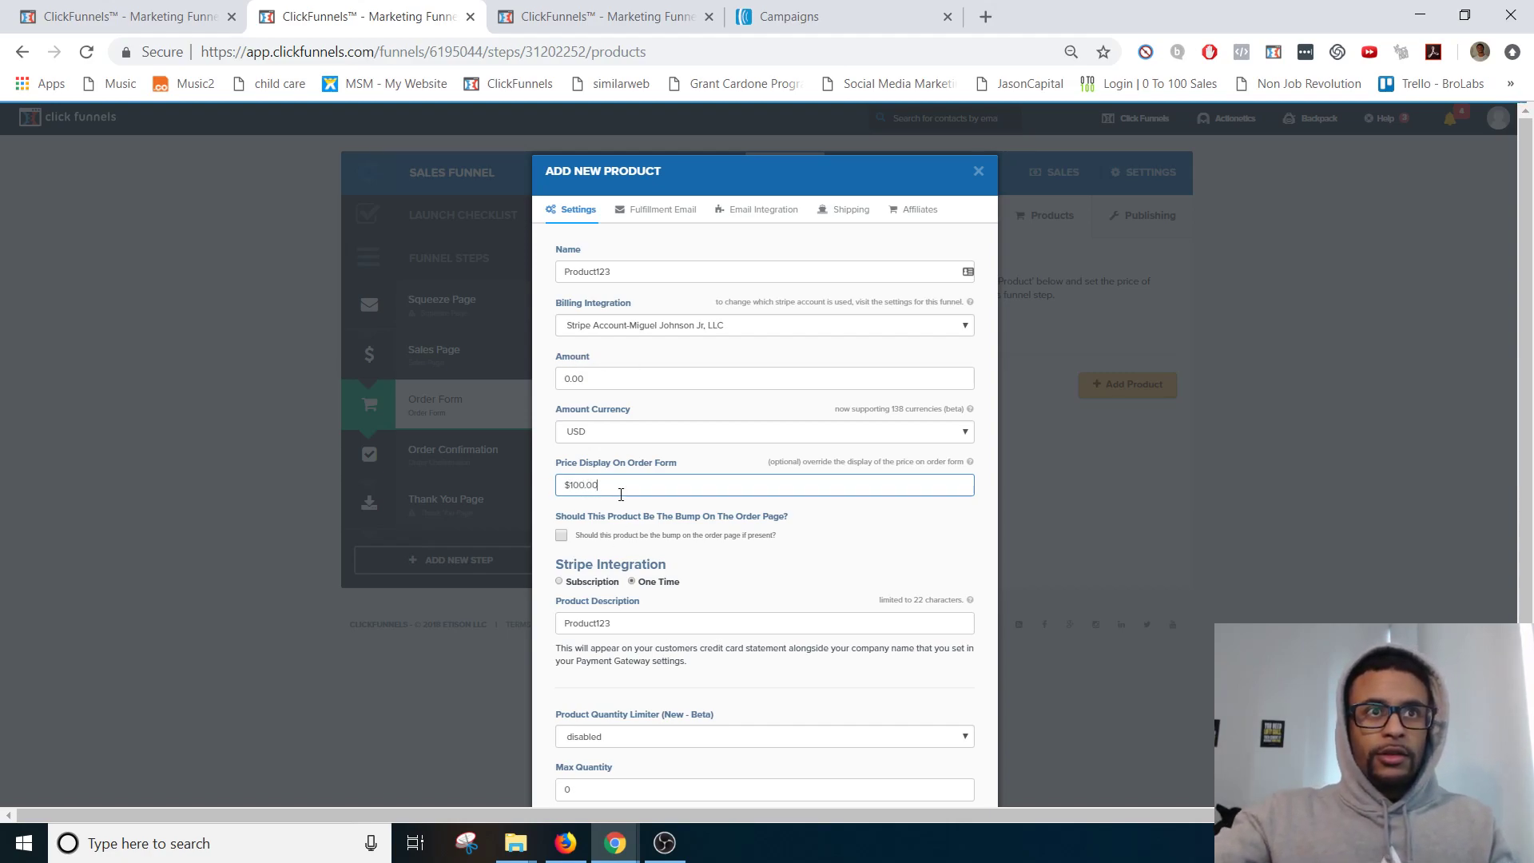
left_click(579, 380)
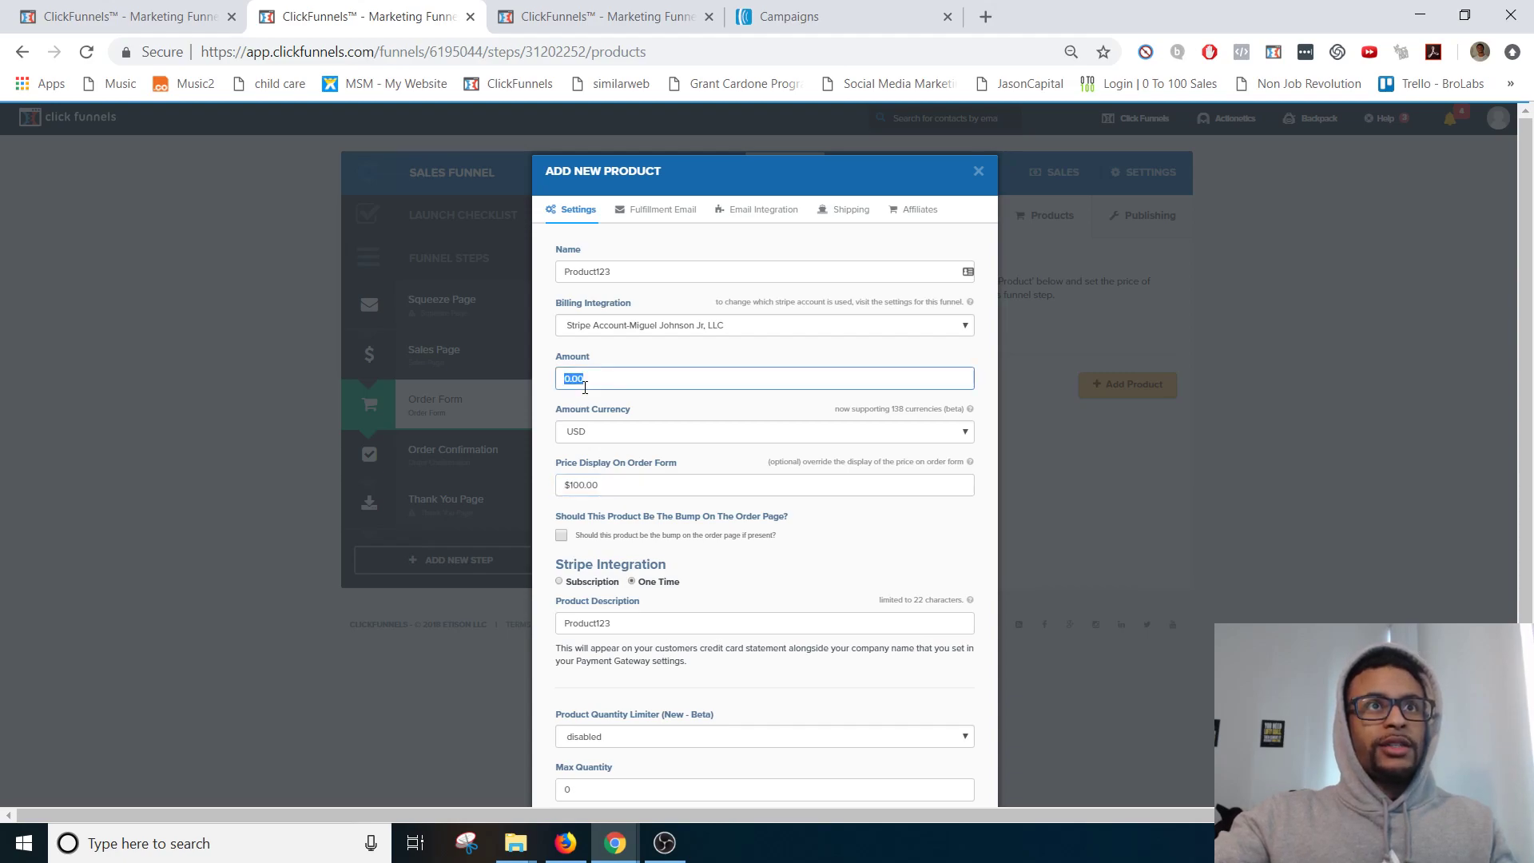
key("ctrl+a")
type("$100.00")
left_click(587, 352)
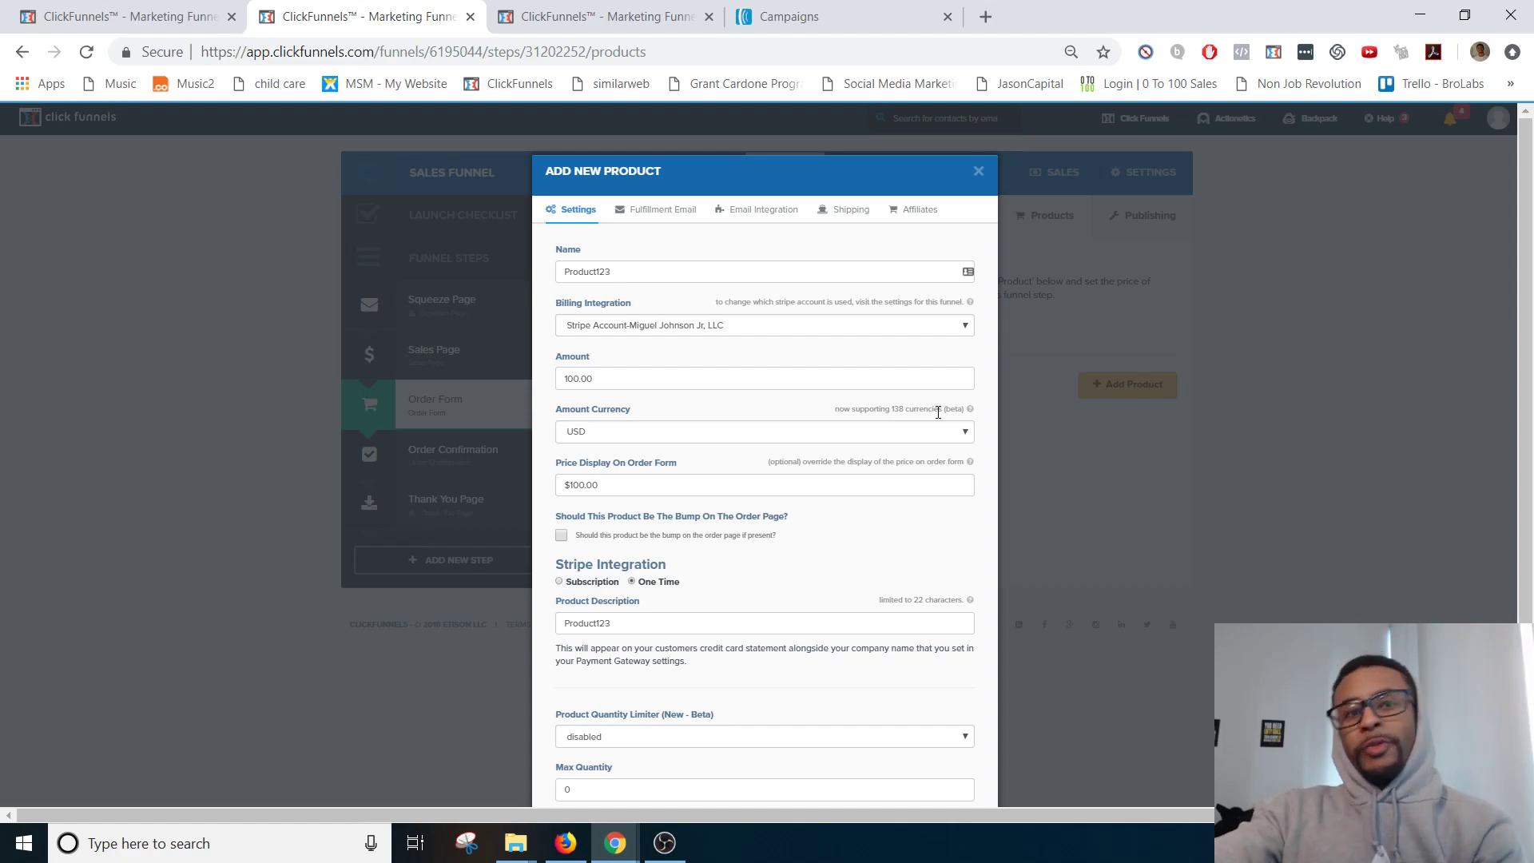
left_click(660, 211)
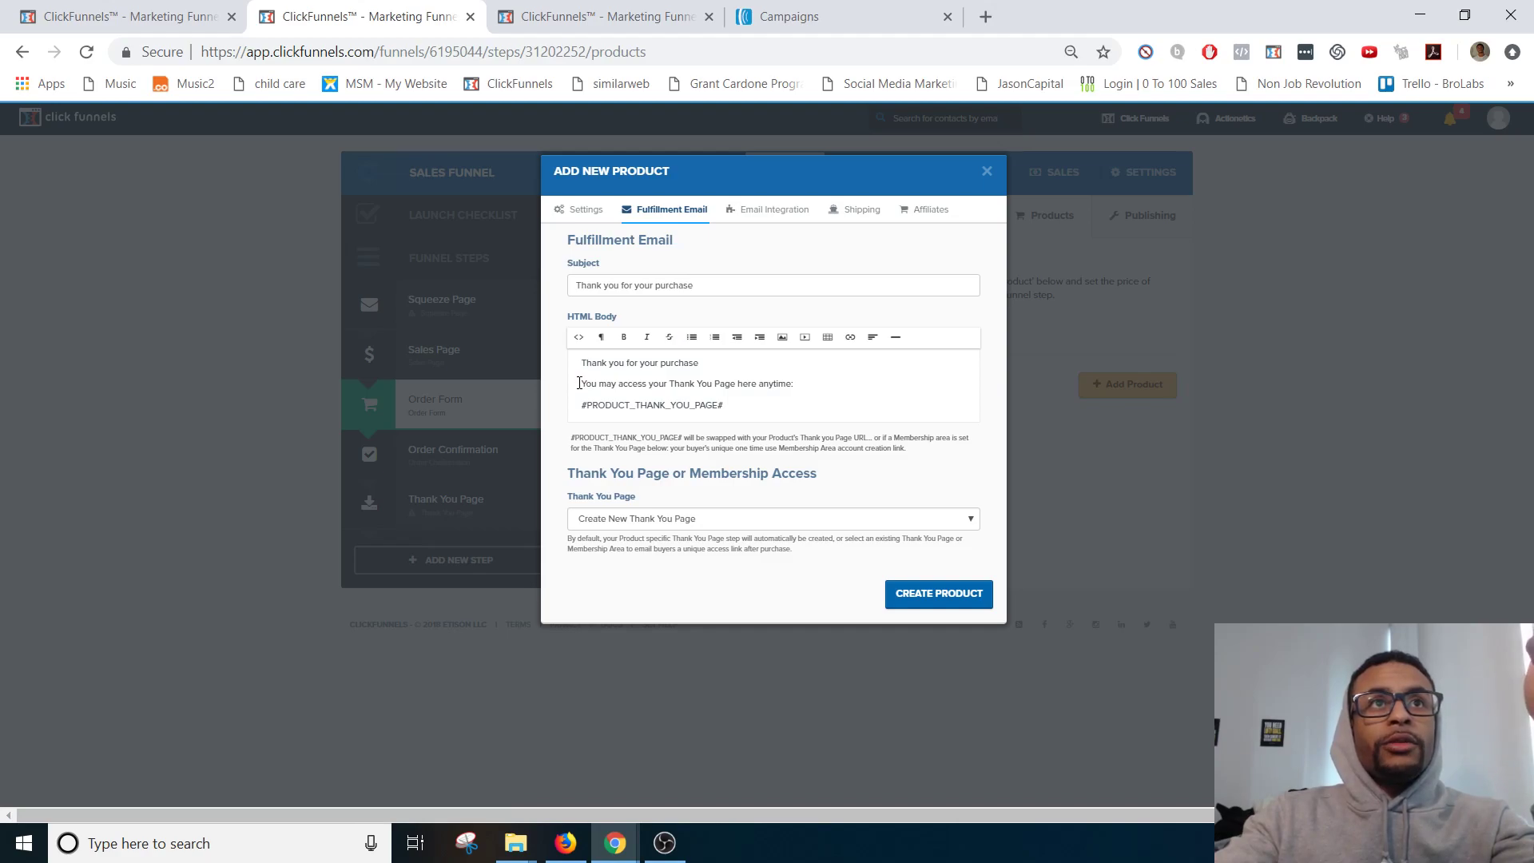
Step: Delete the email's opening thank-you line and change 'Thank You Page' to 'Membership Area'
left_click_drag(580, 383, 572, 350)
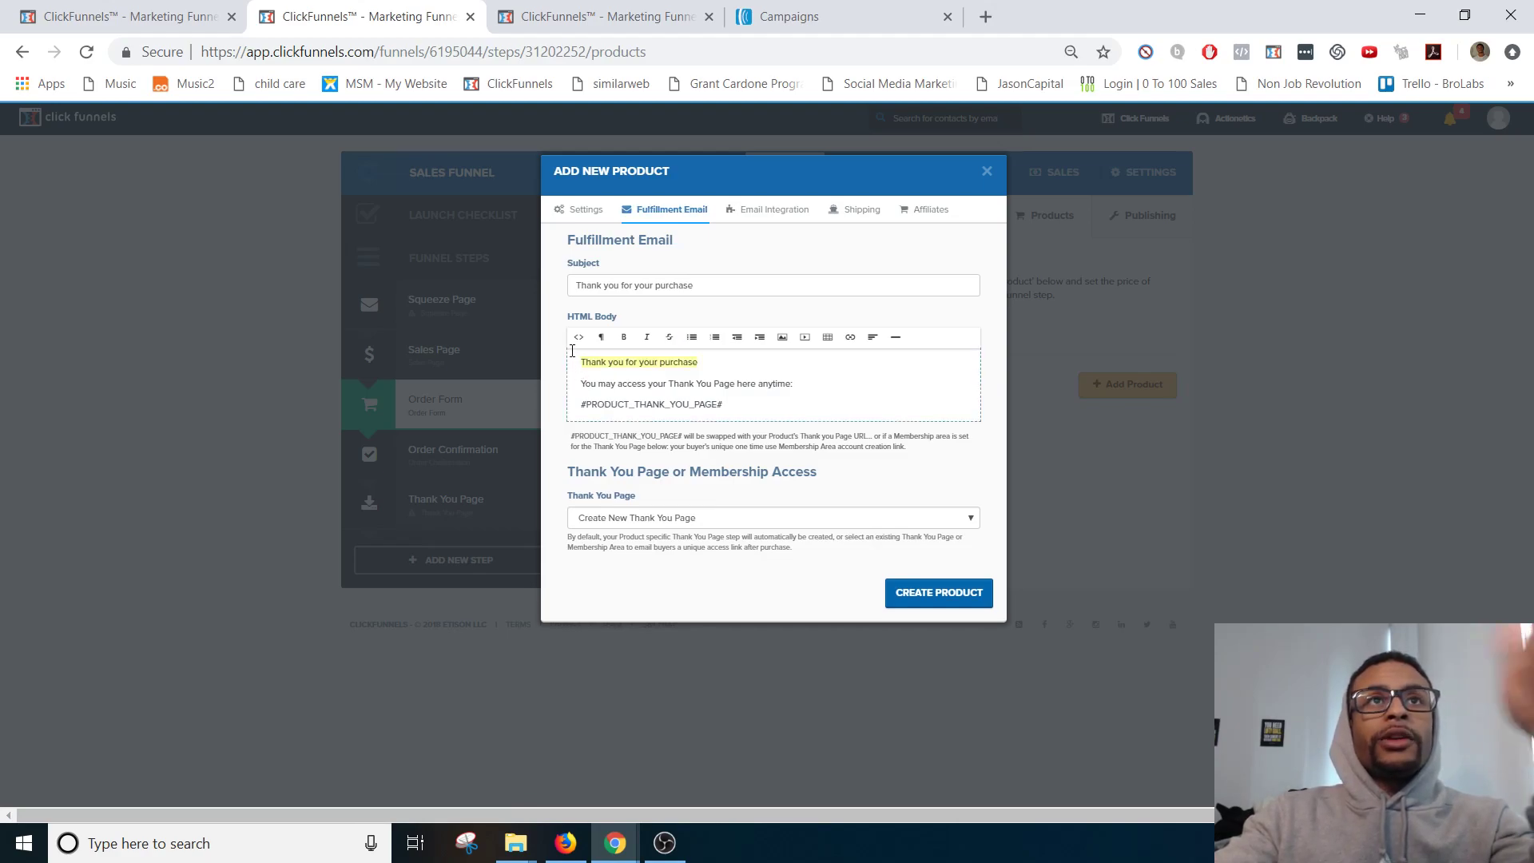
key("BackSpace")
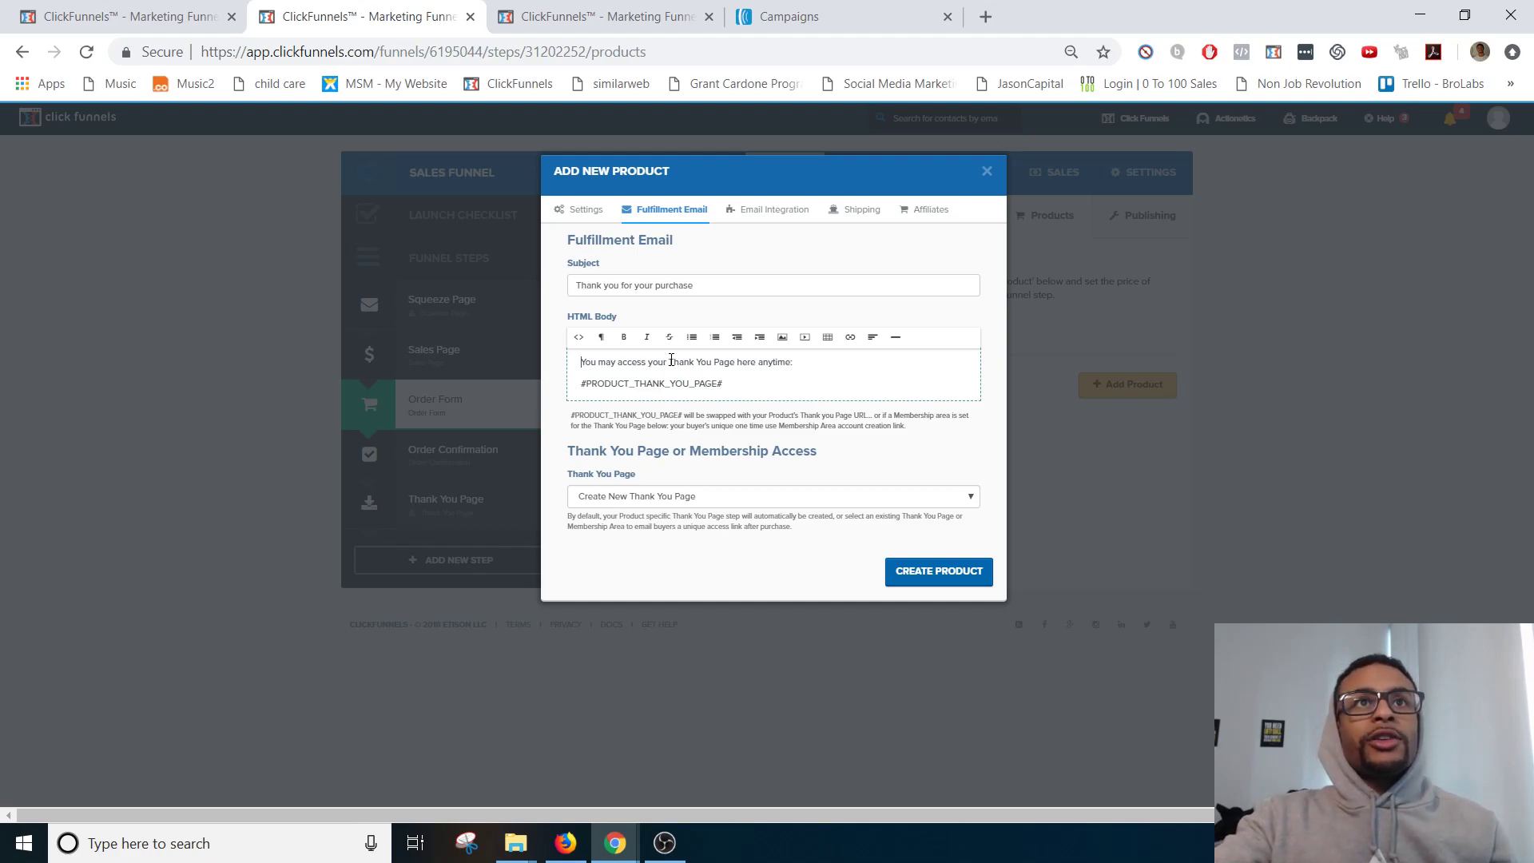
left_click_drag(671, 360, 732, 366)
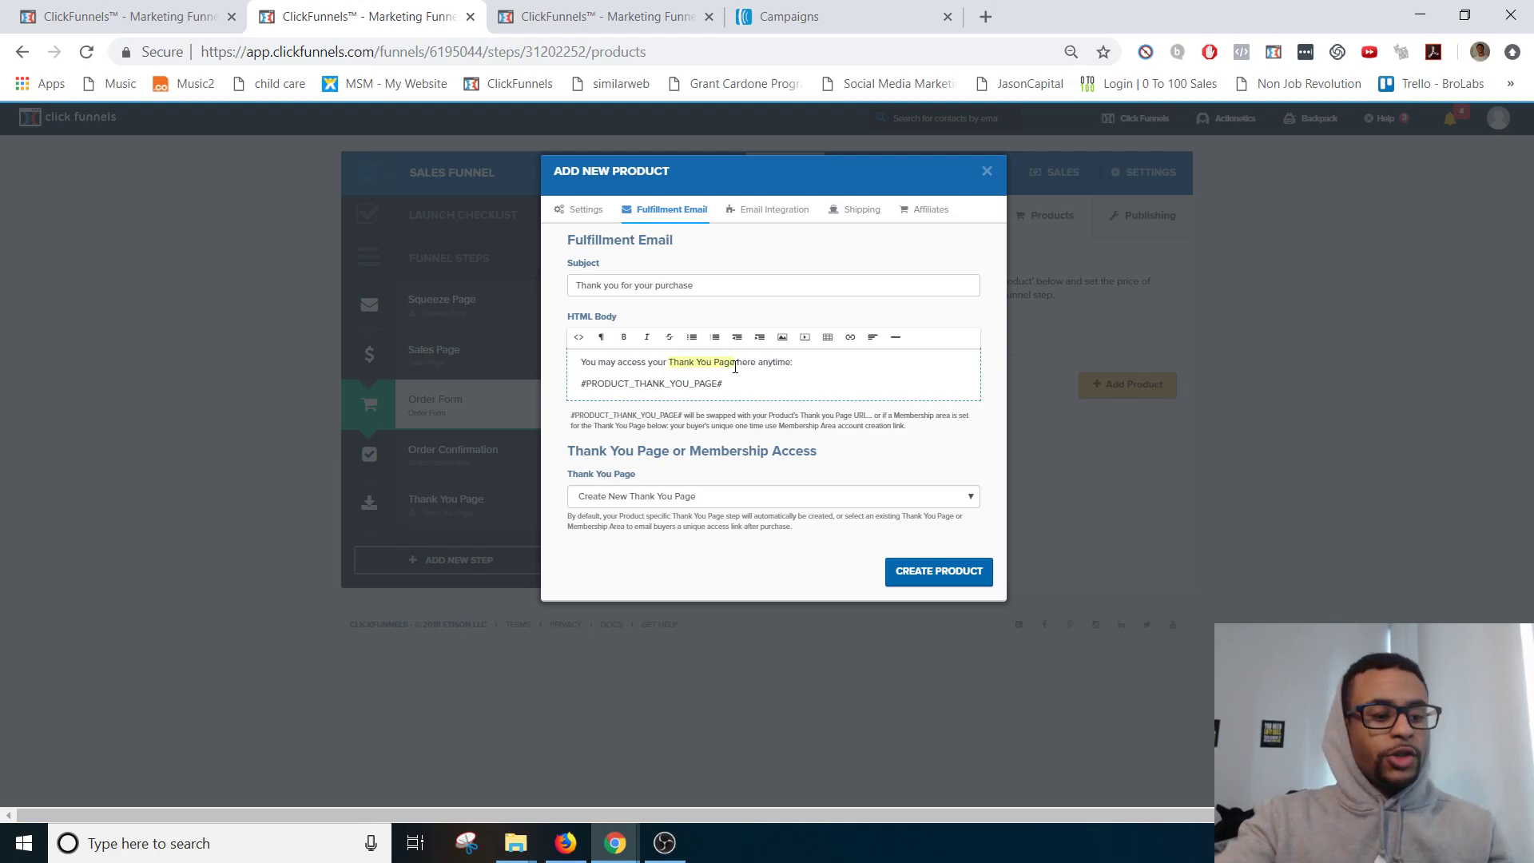
type("Membership ARea here a")
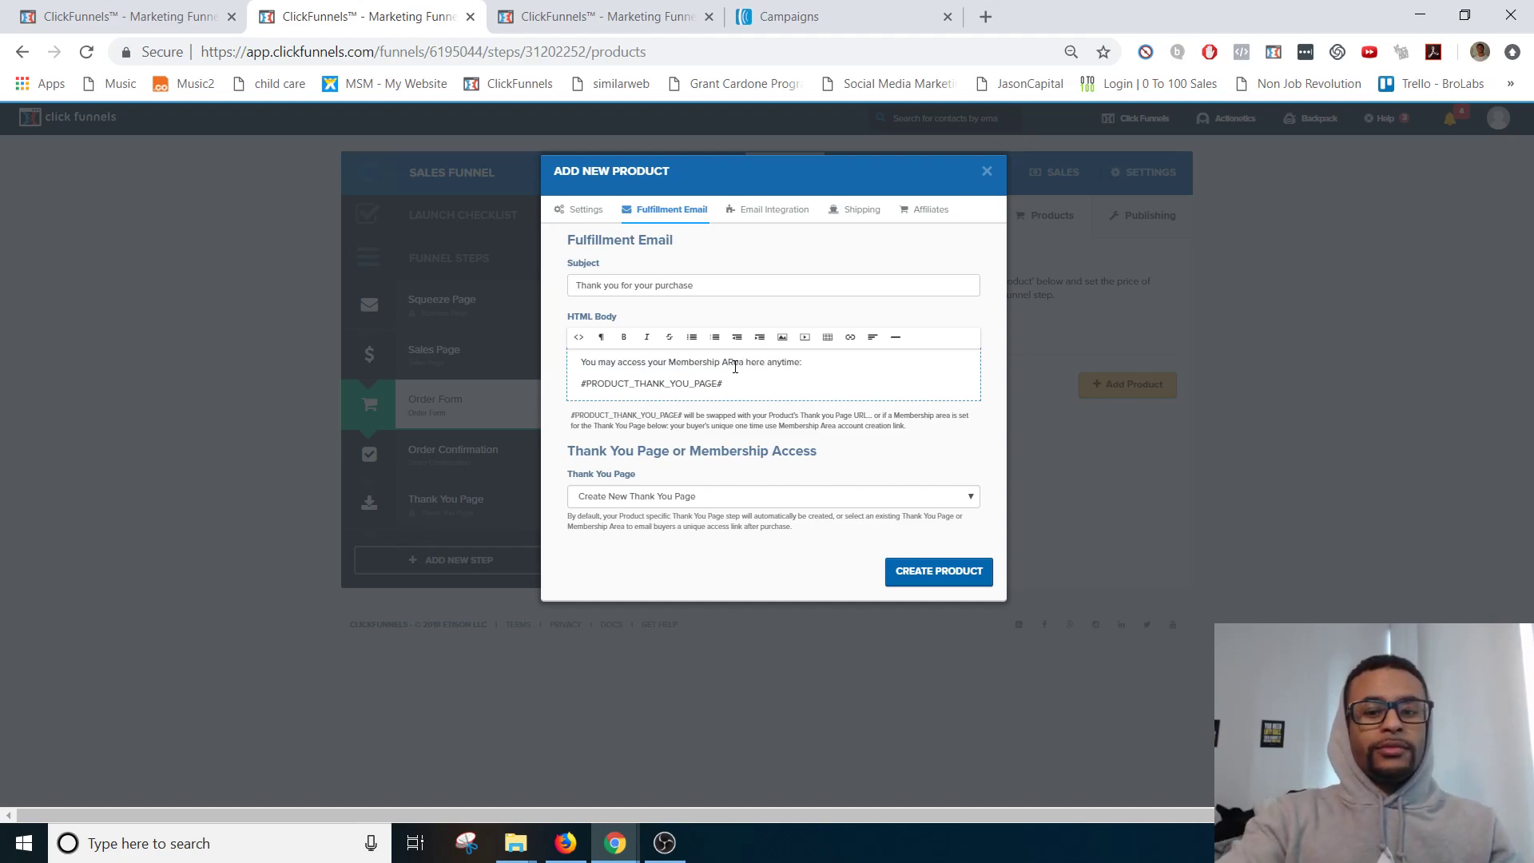
key("BackSpace")
key("BackSpace")
key("BackSpace")
type("rea")
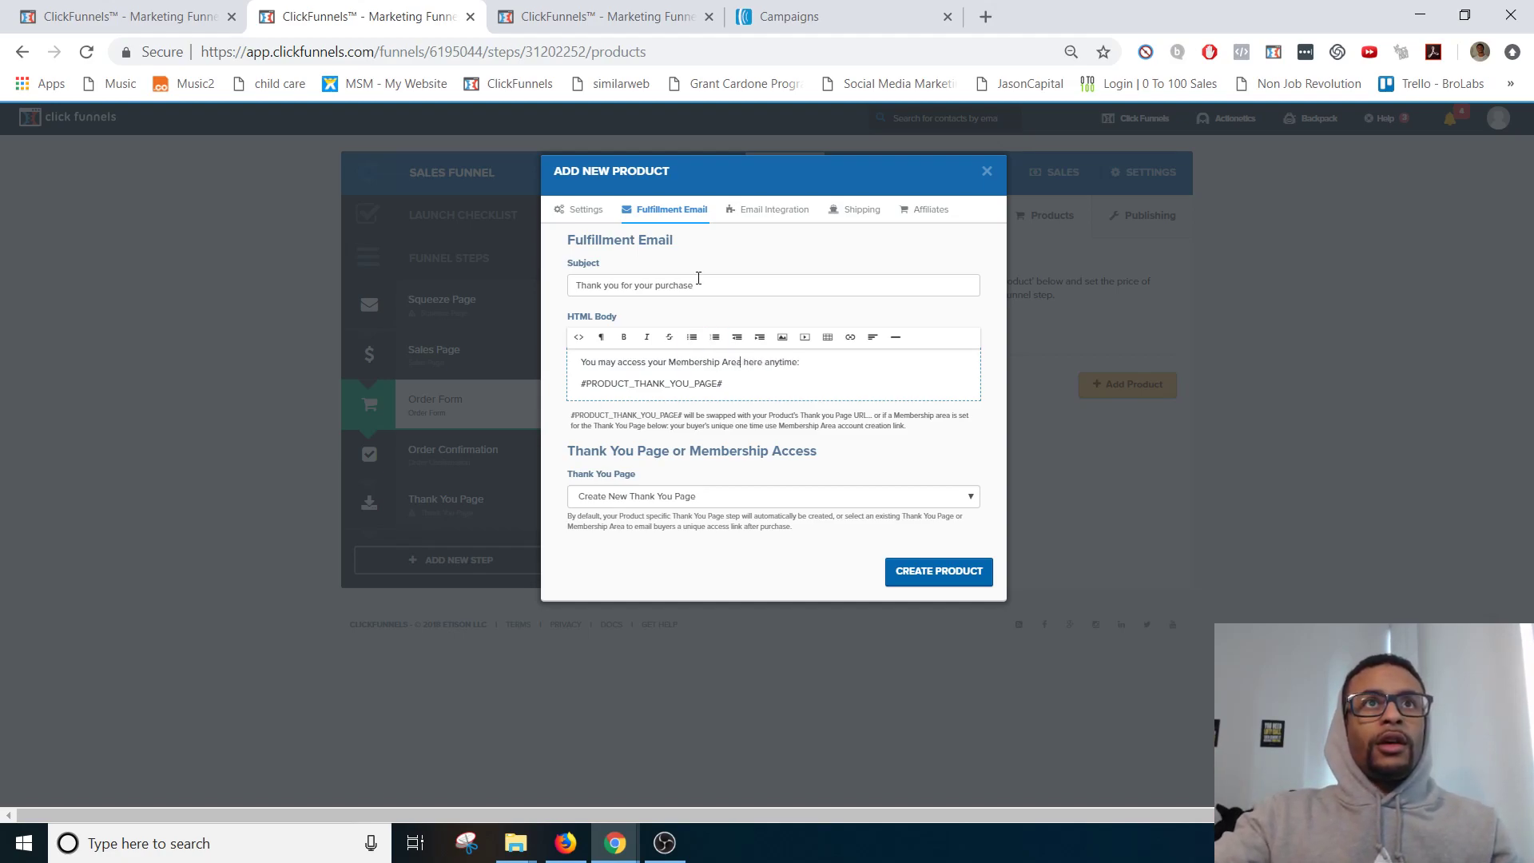
Step: Set the fulfillment email subject to 'Product123 (Access)'
triple_click(701, 279)
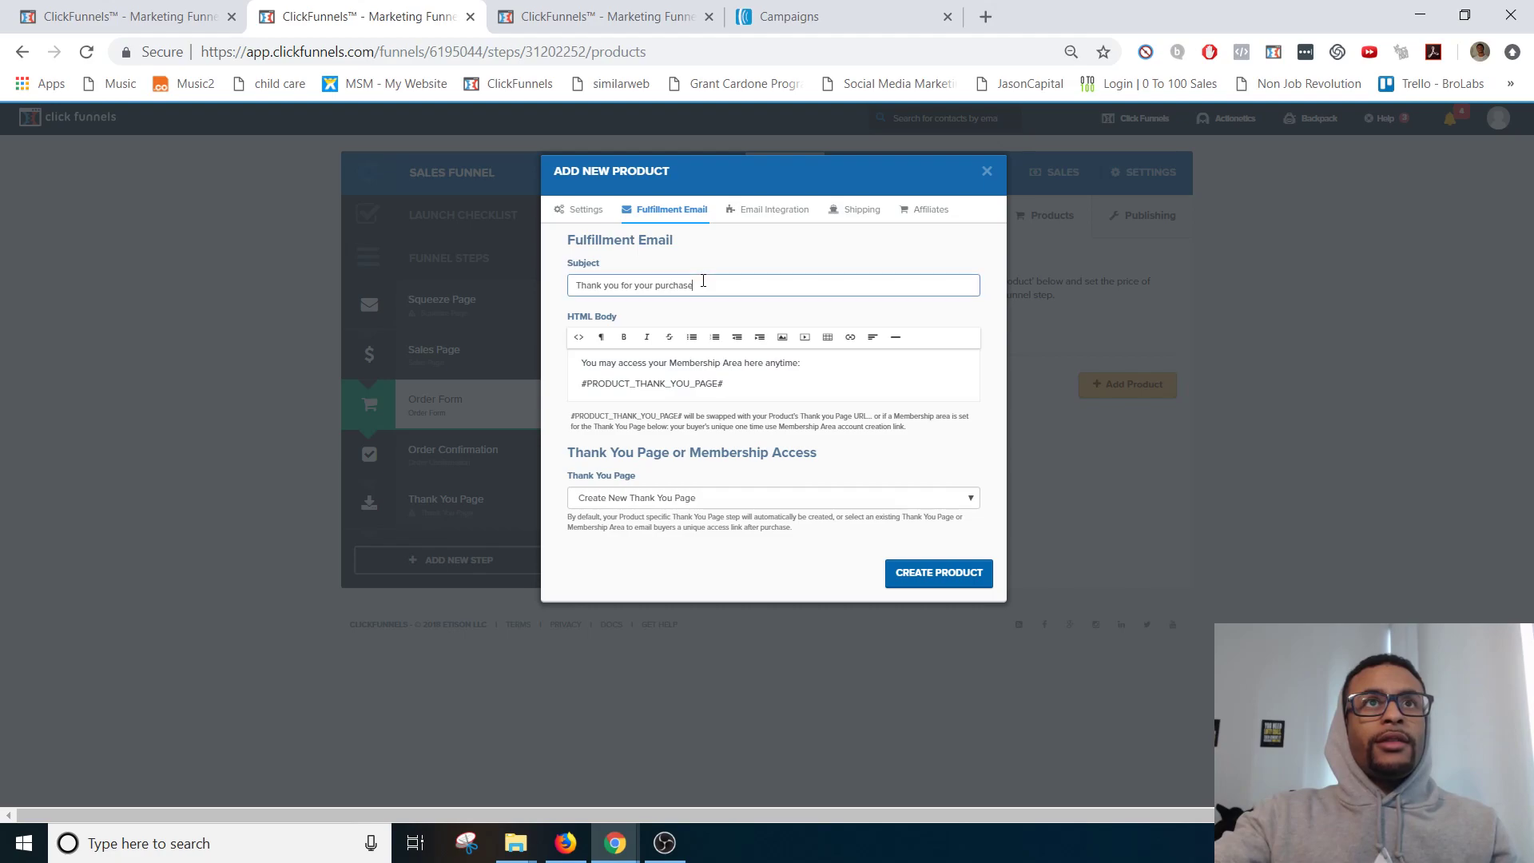
left_click(577, 207)
double_click(610, 272)
key("ctrl+c")
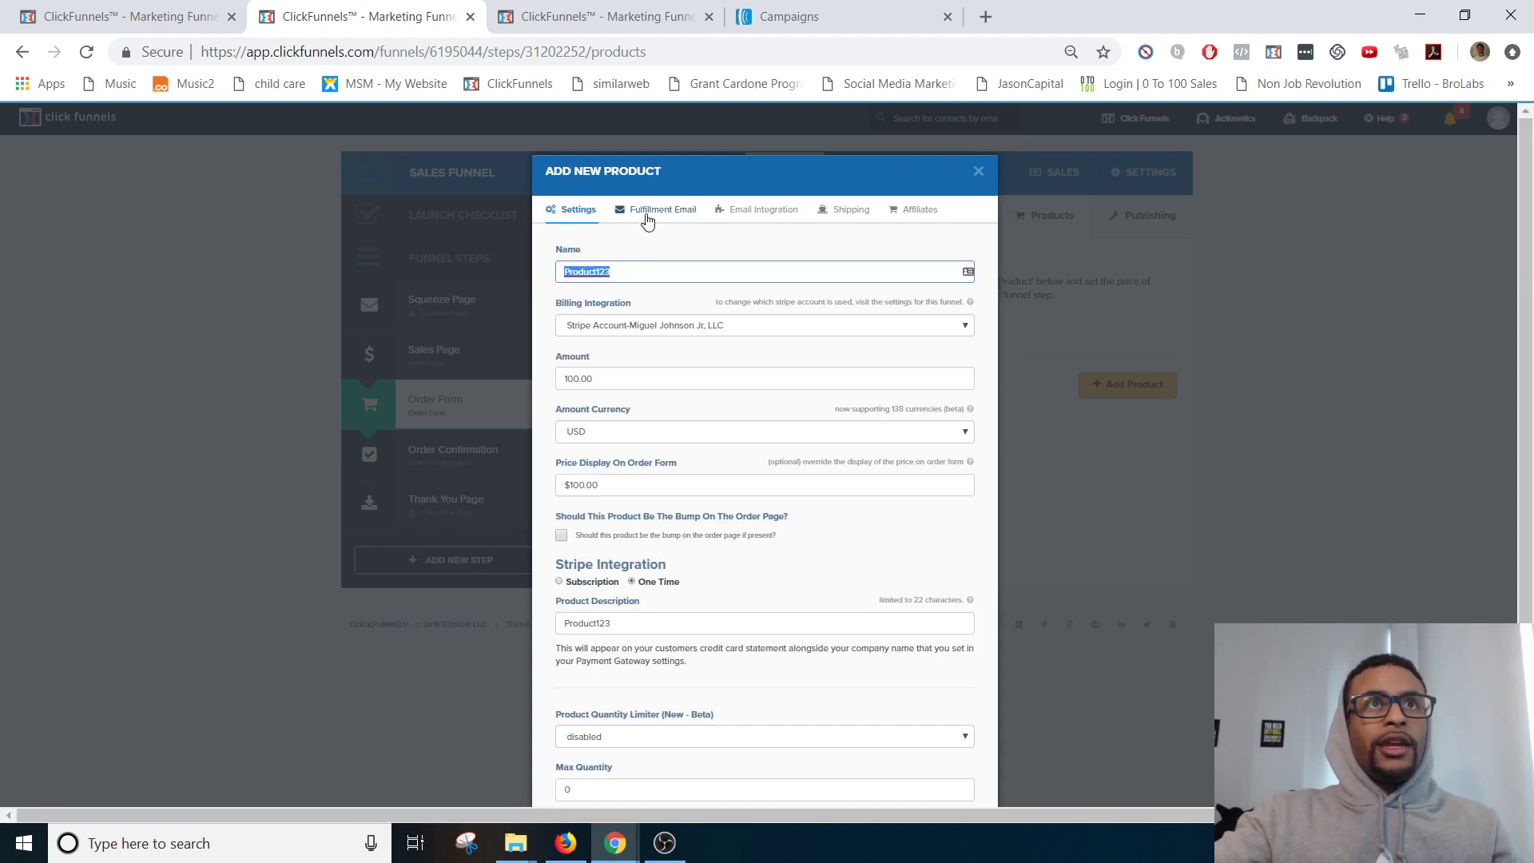
left_click(646, 210)
left_click(633, 280)
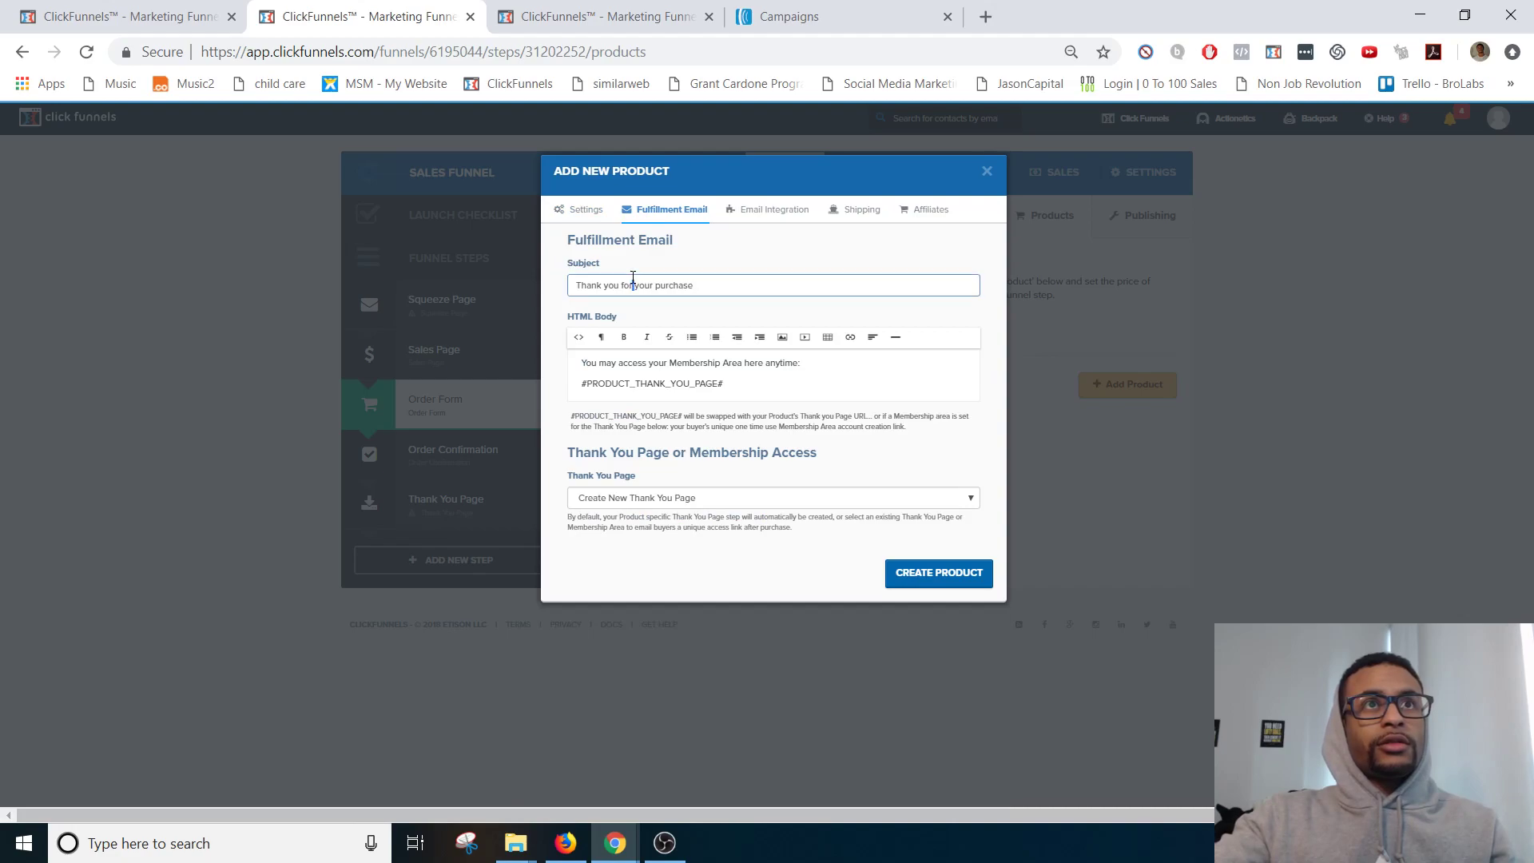
key("ctrl+a")
key("ctrl+v")
type("(")
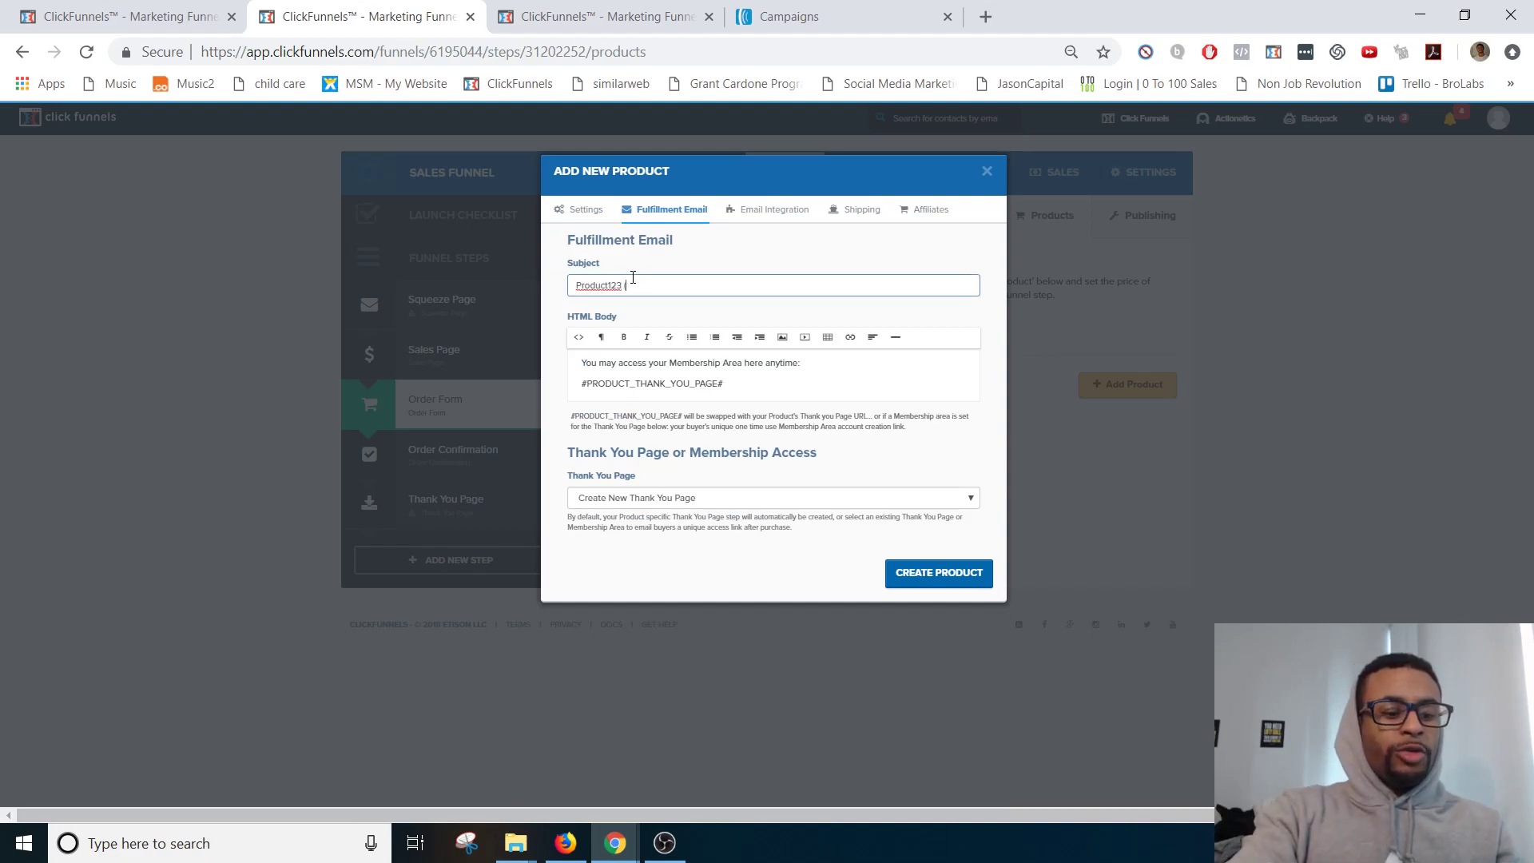
type("Access)")
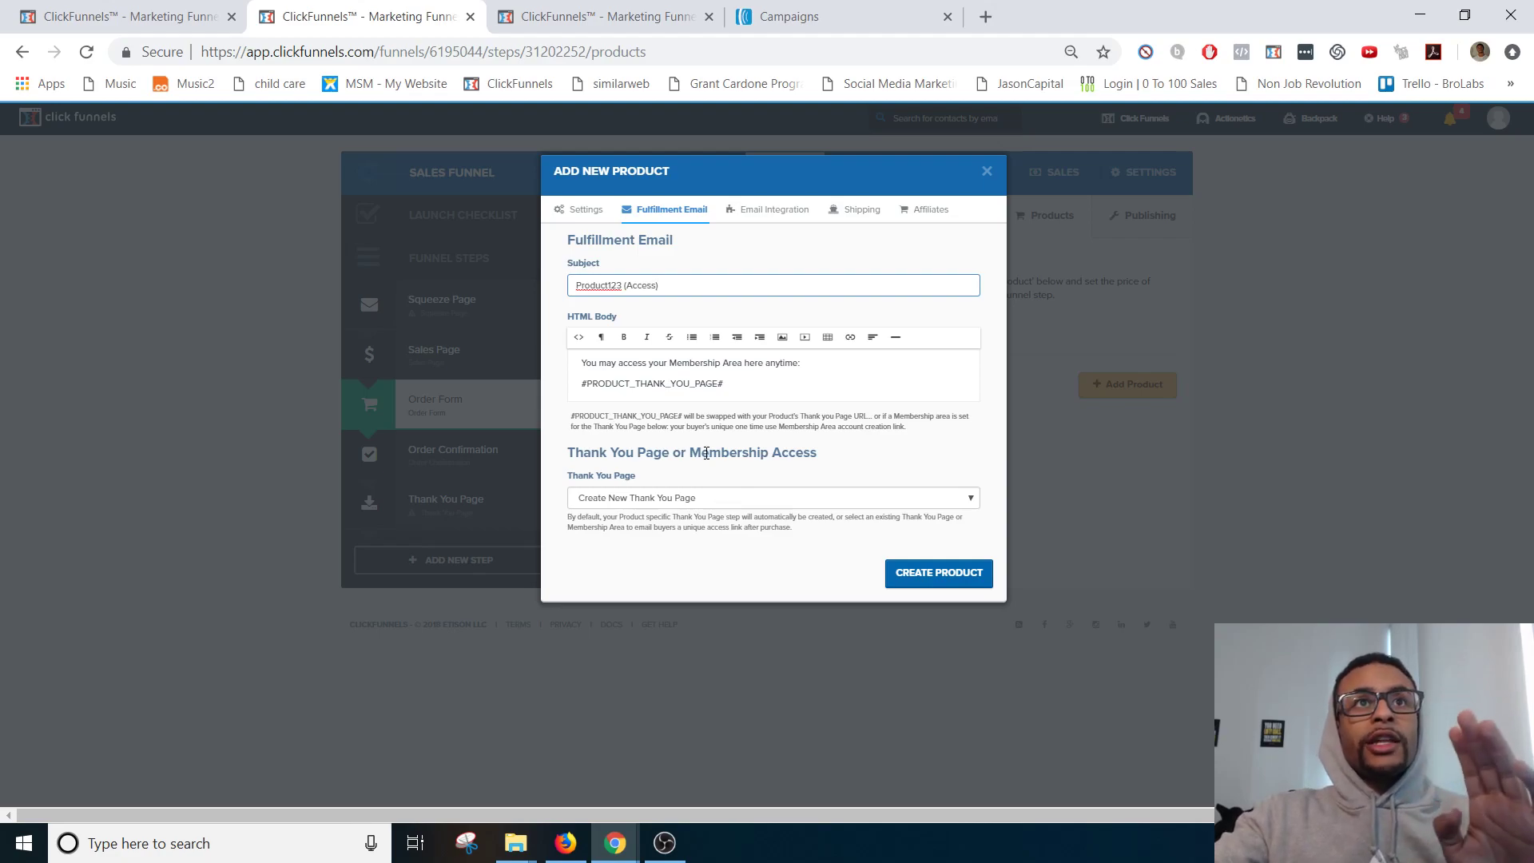
key("BackSpace")
type(")")
left_click(732, 379)
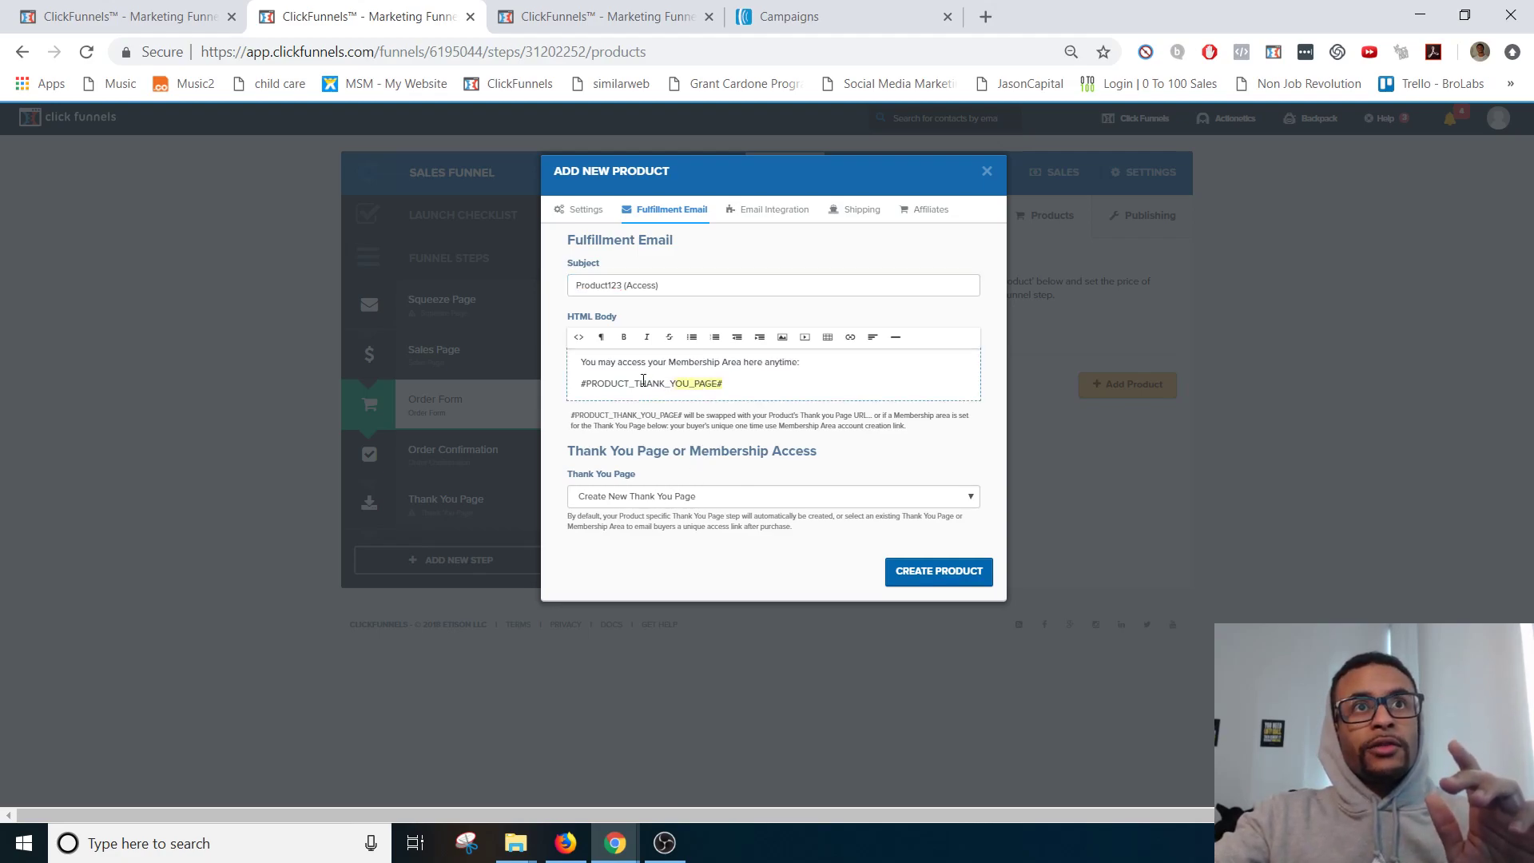
left_click(656, 497)
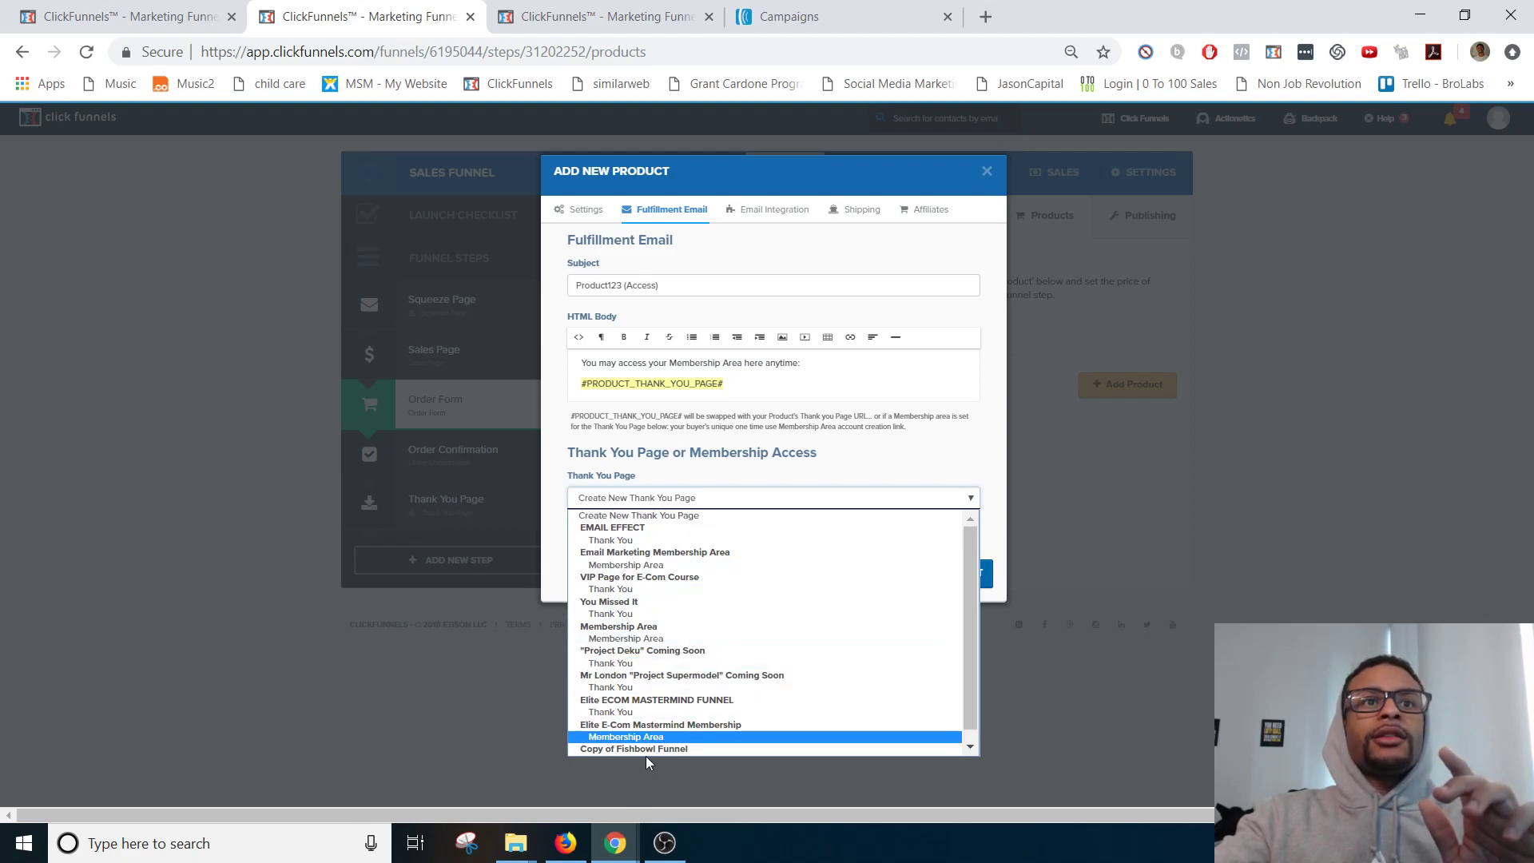
Step: Rename the Membership Area funnel to 'Tutorial Membership' and save its settings
left_click(826, 465)
left_click(608, 16)
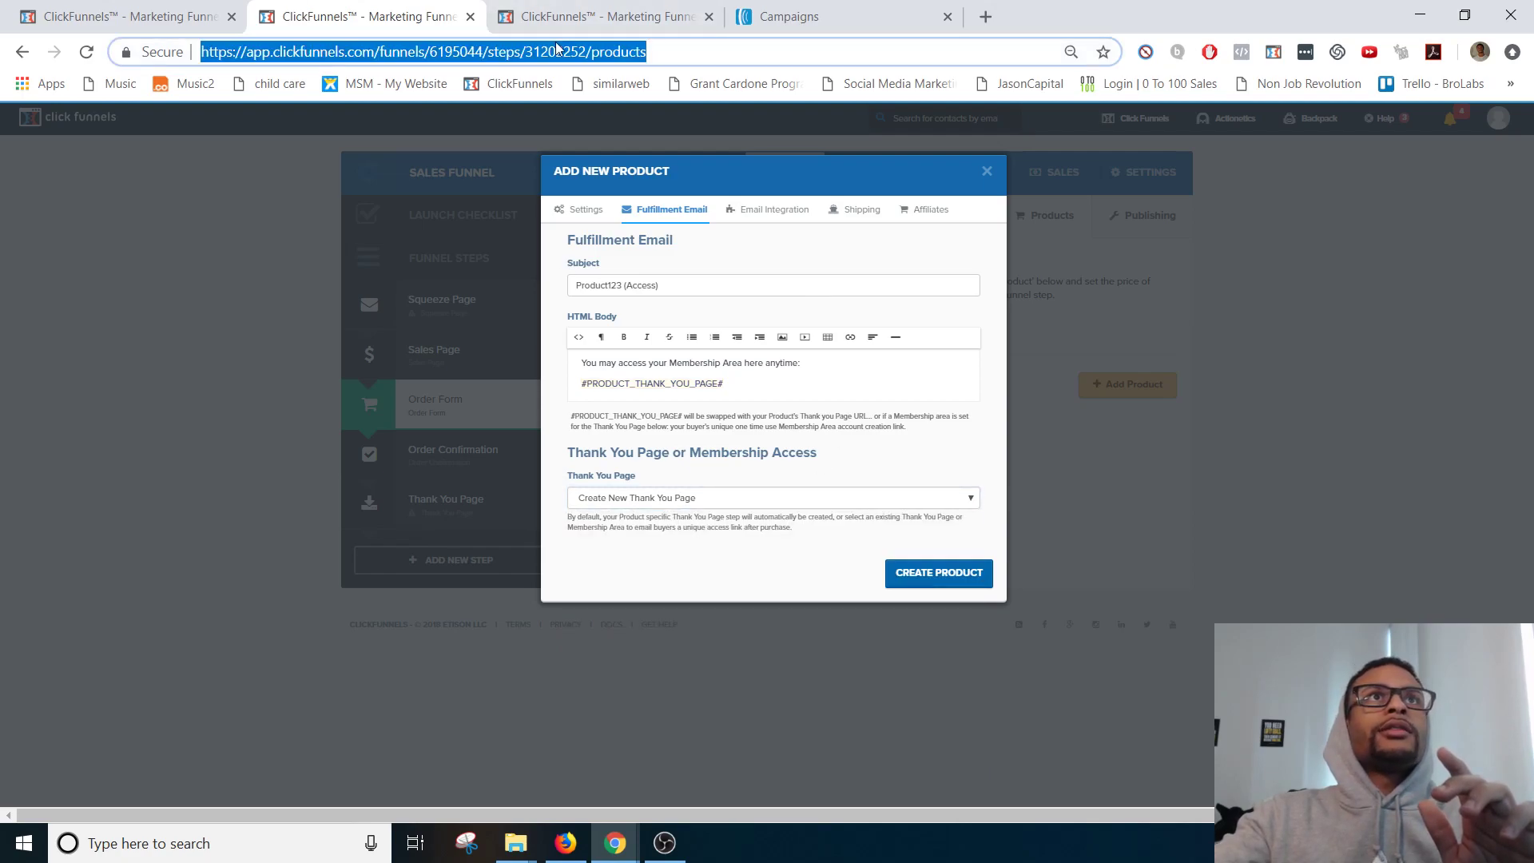
left_click(1139, 171)
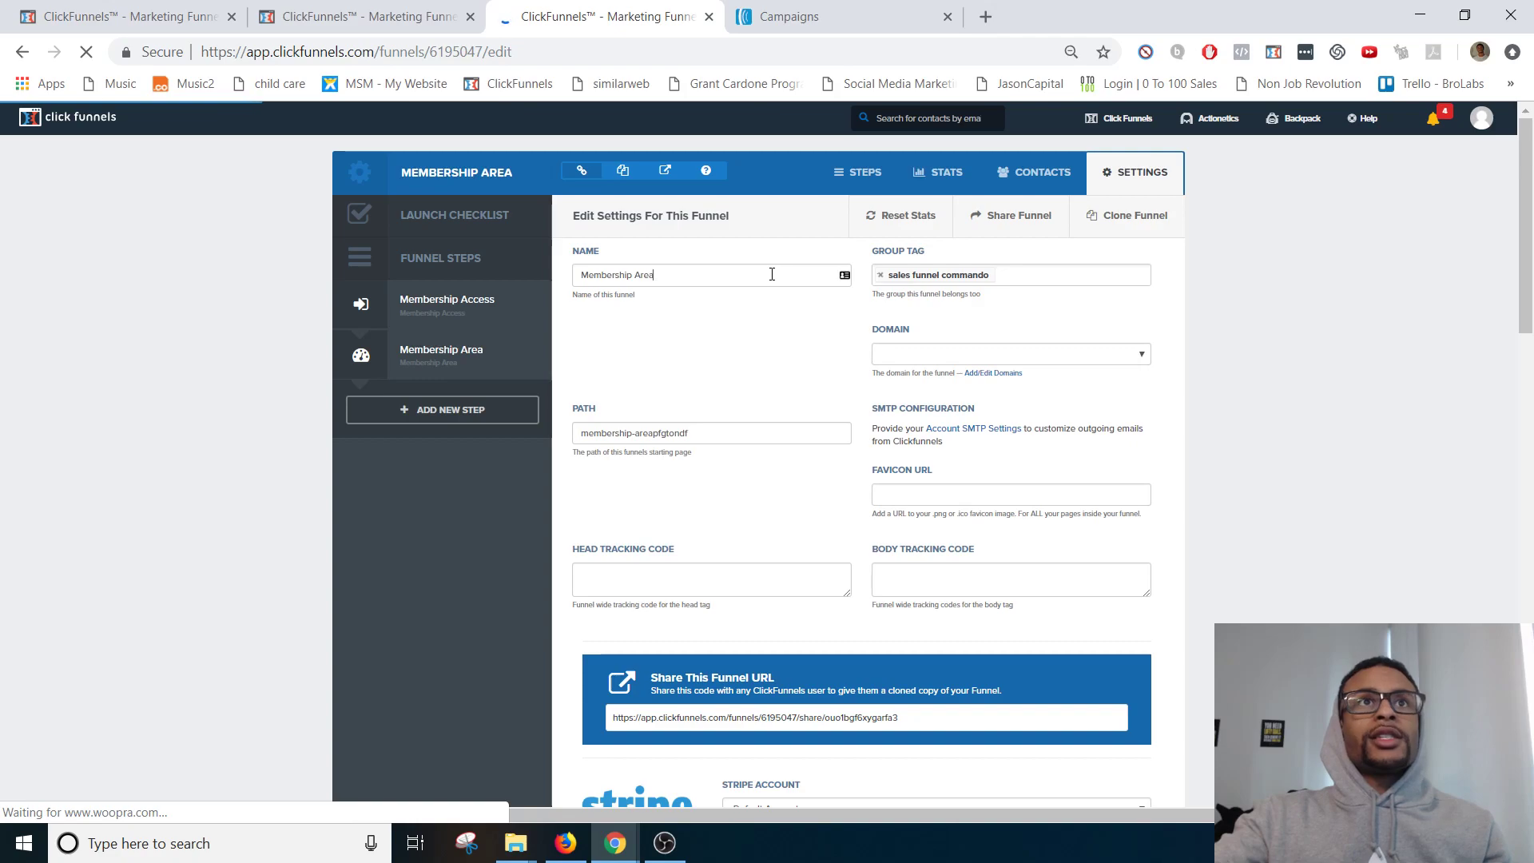
triple_click(770, 274)
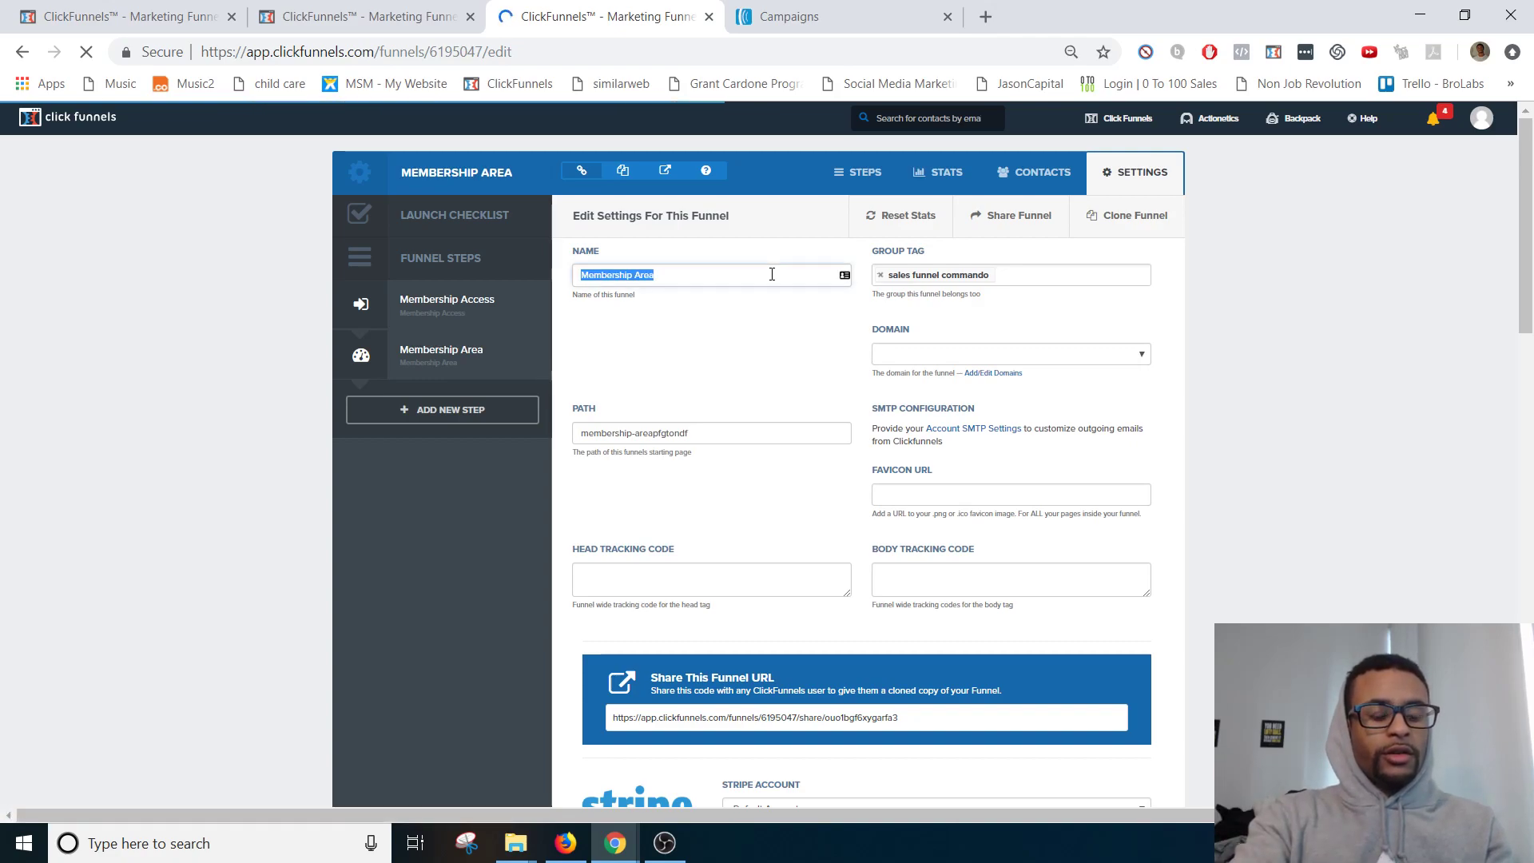
type("Tutorial")
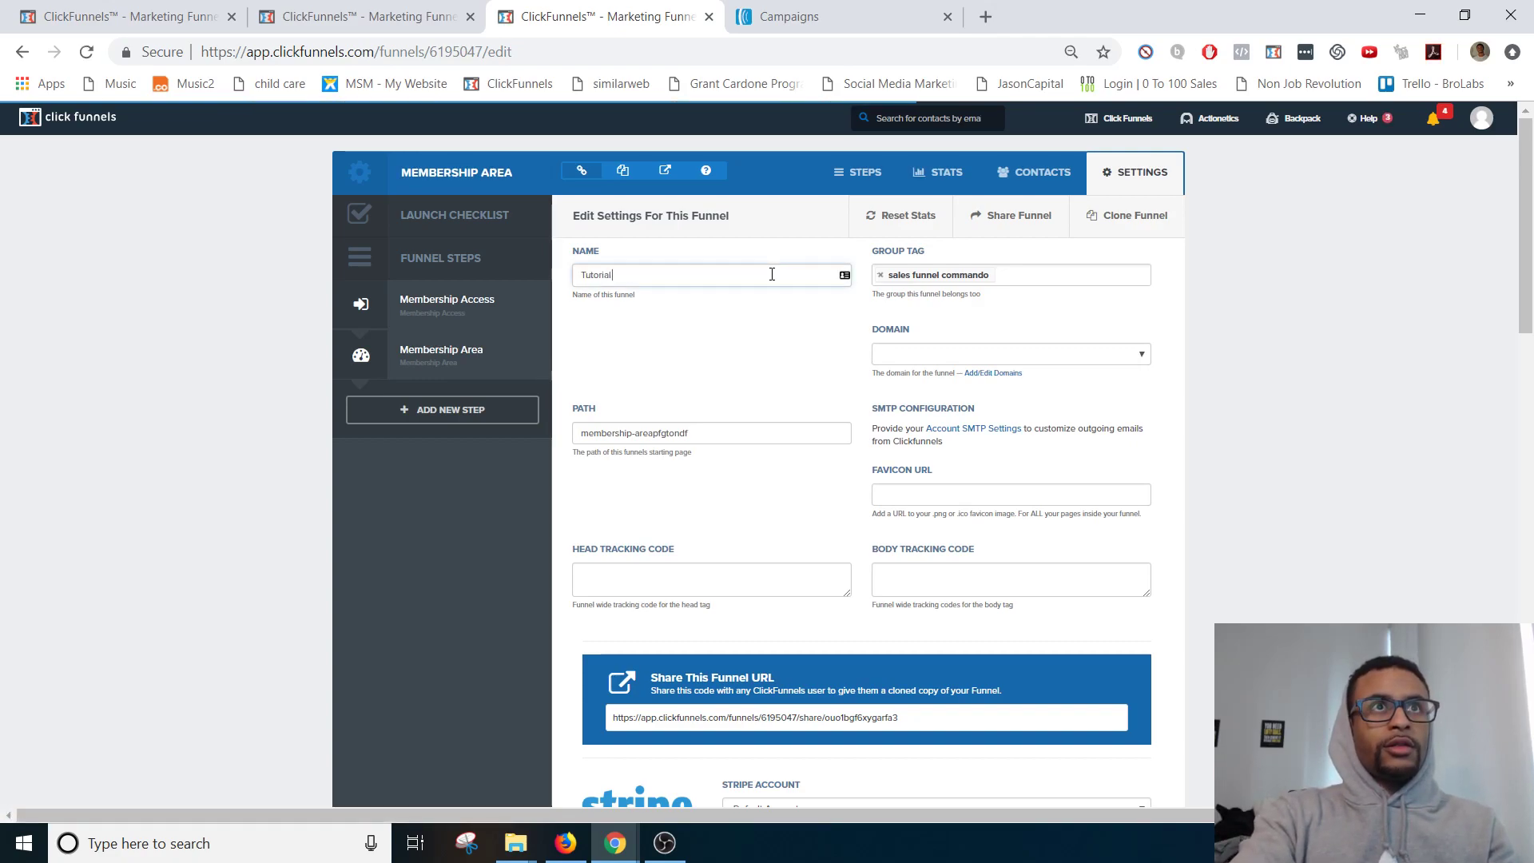
type(" Mr")
type("mber")
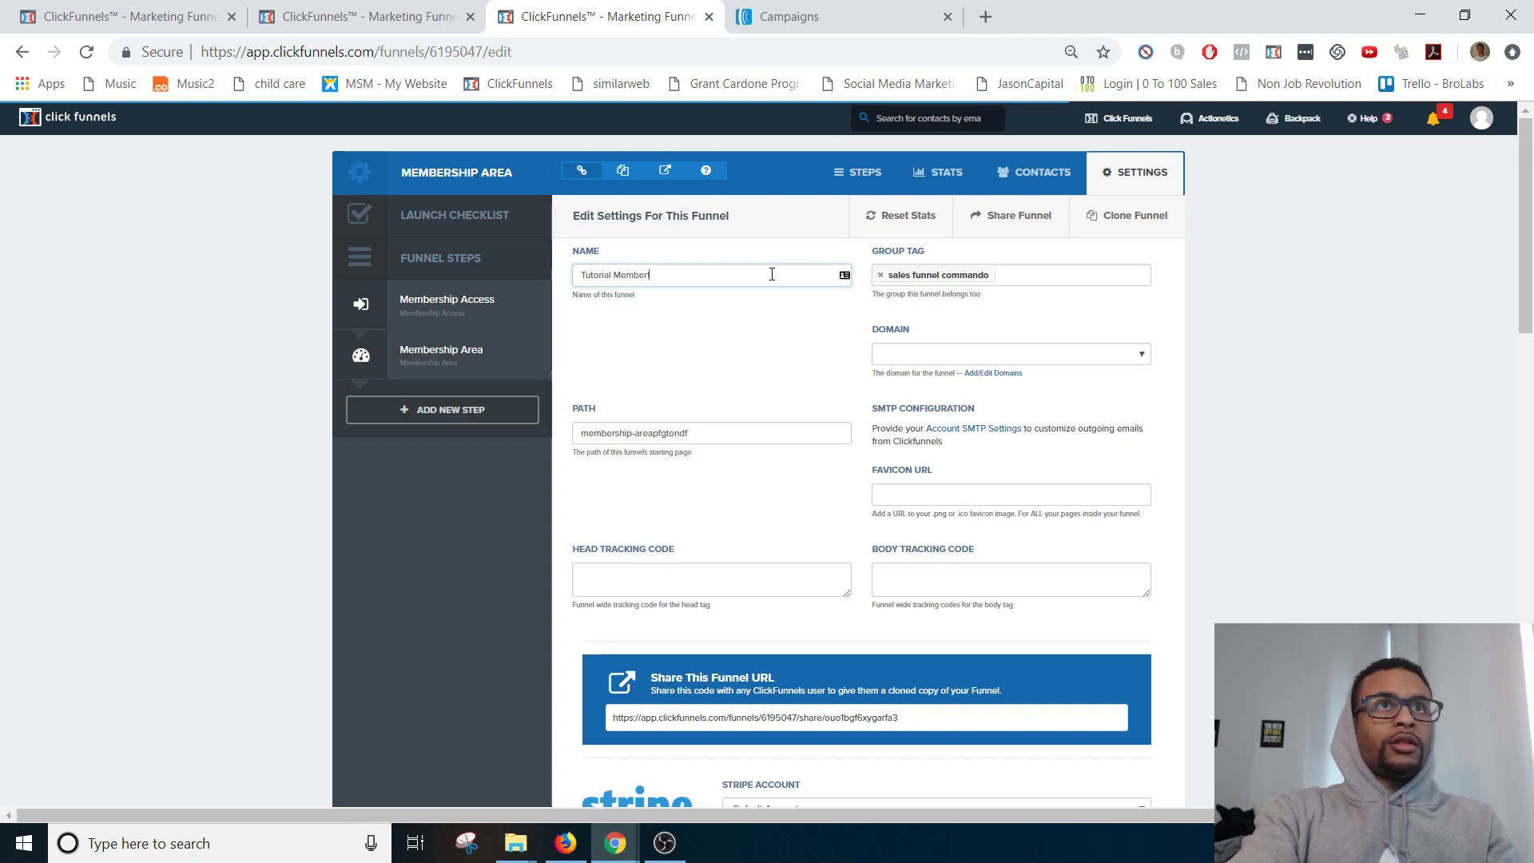
type("ship")
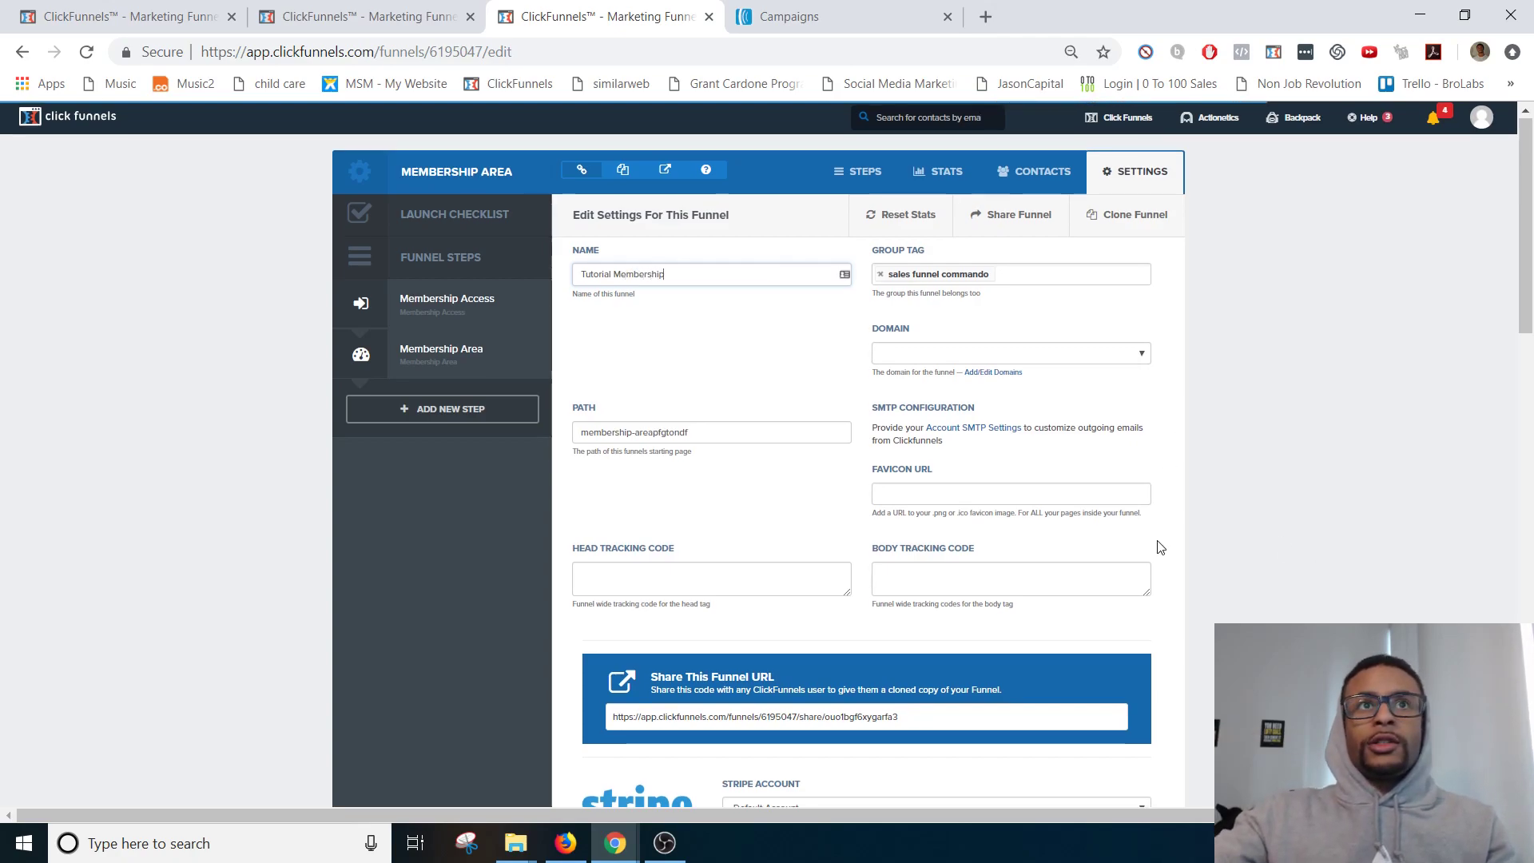
scroll(1162, 548, "down", 20)
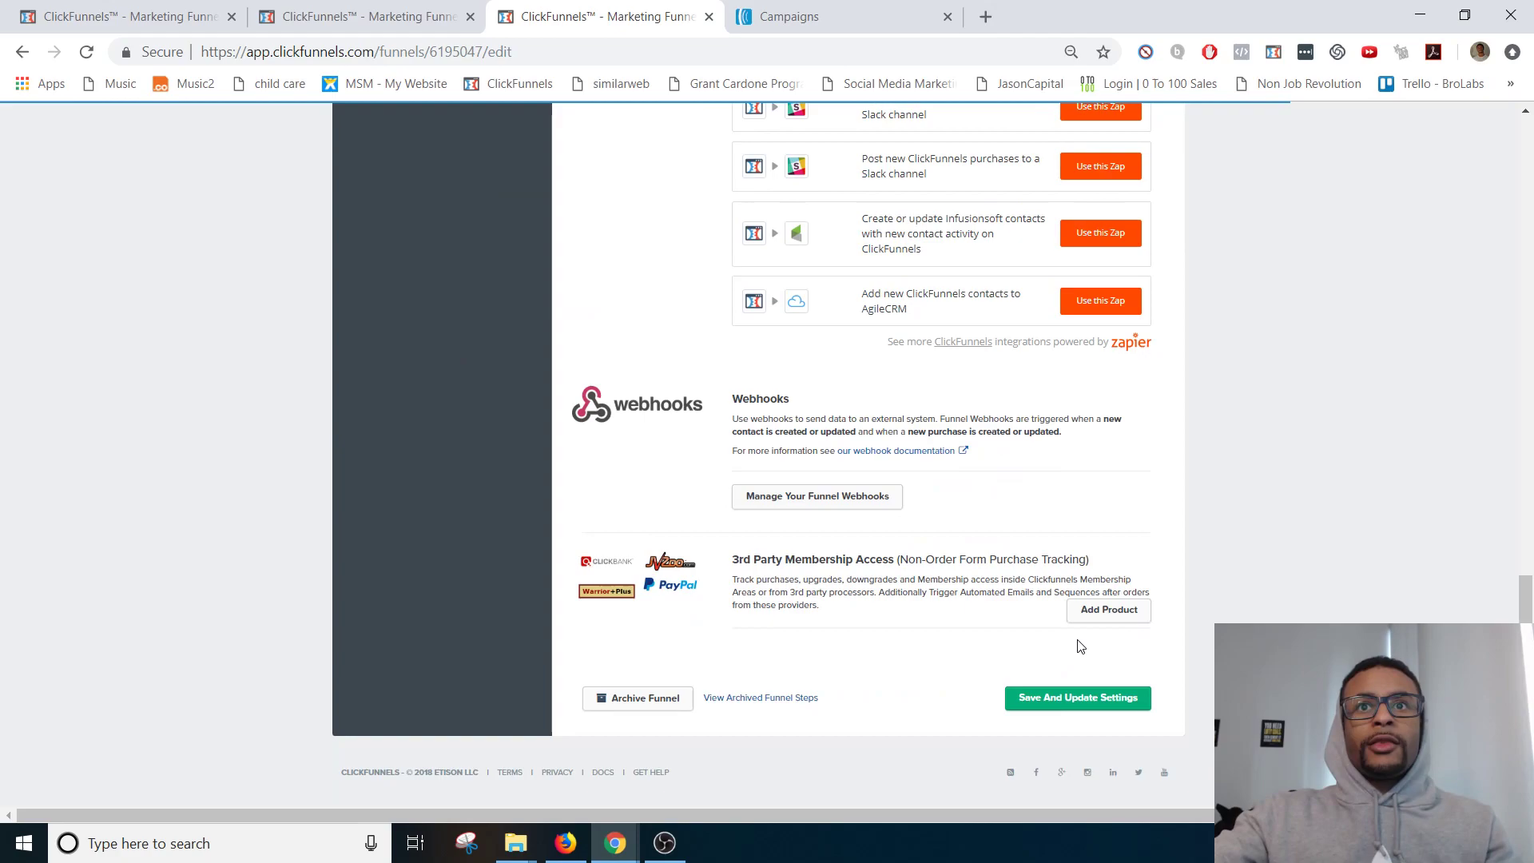
left_click(1047, 701)
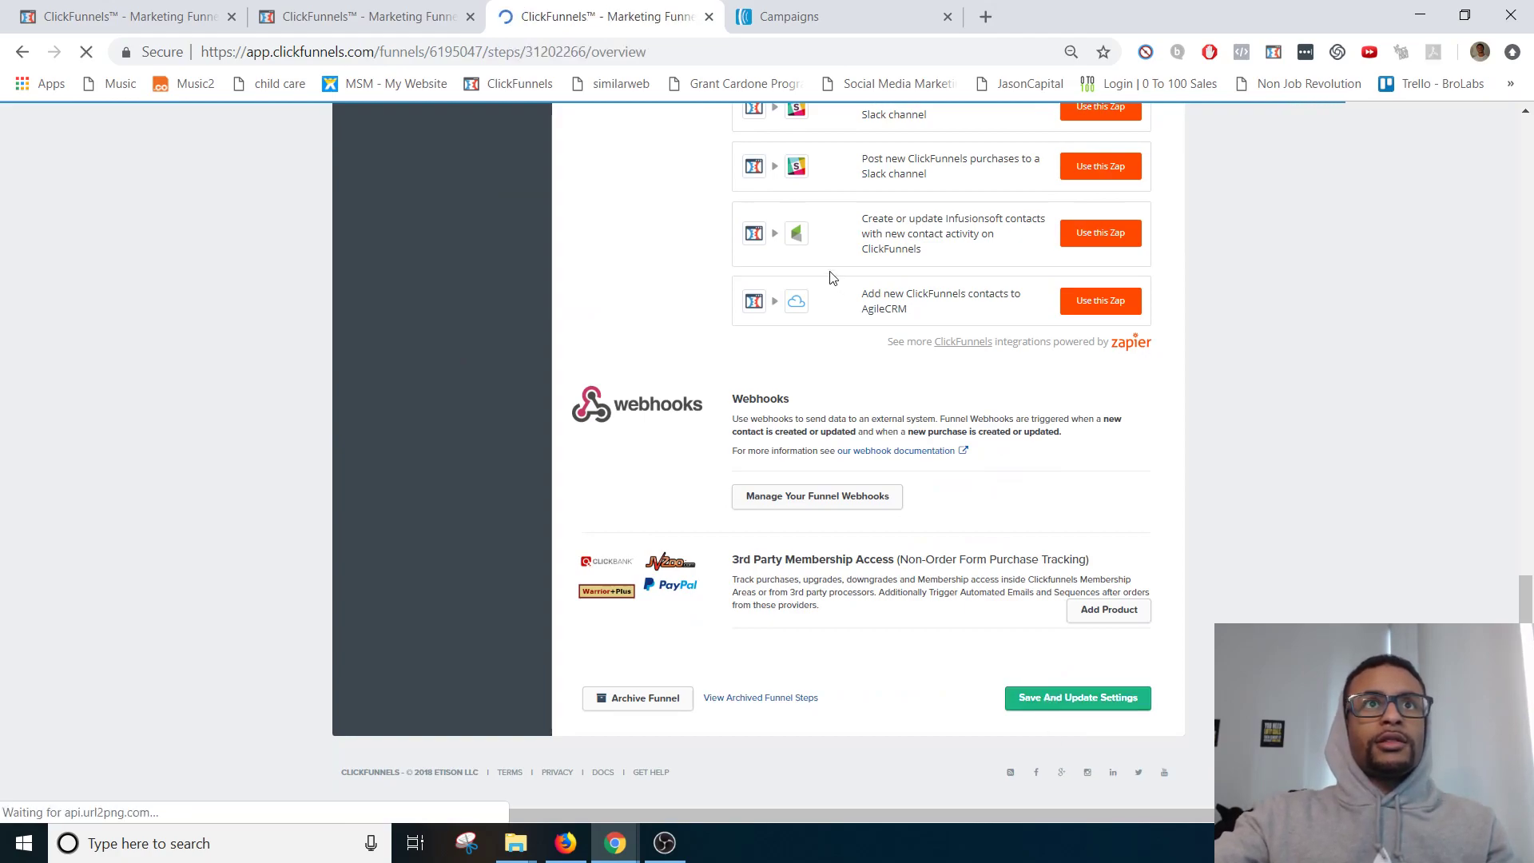
Step: Finish creating Product123 on the sales funnel's Order Form
key("ctrl+shift+Tab")
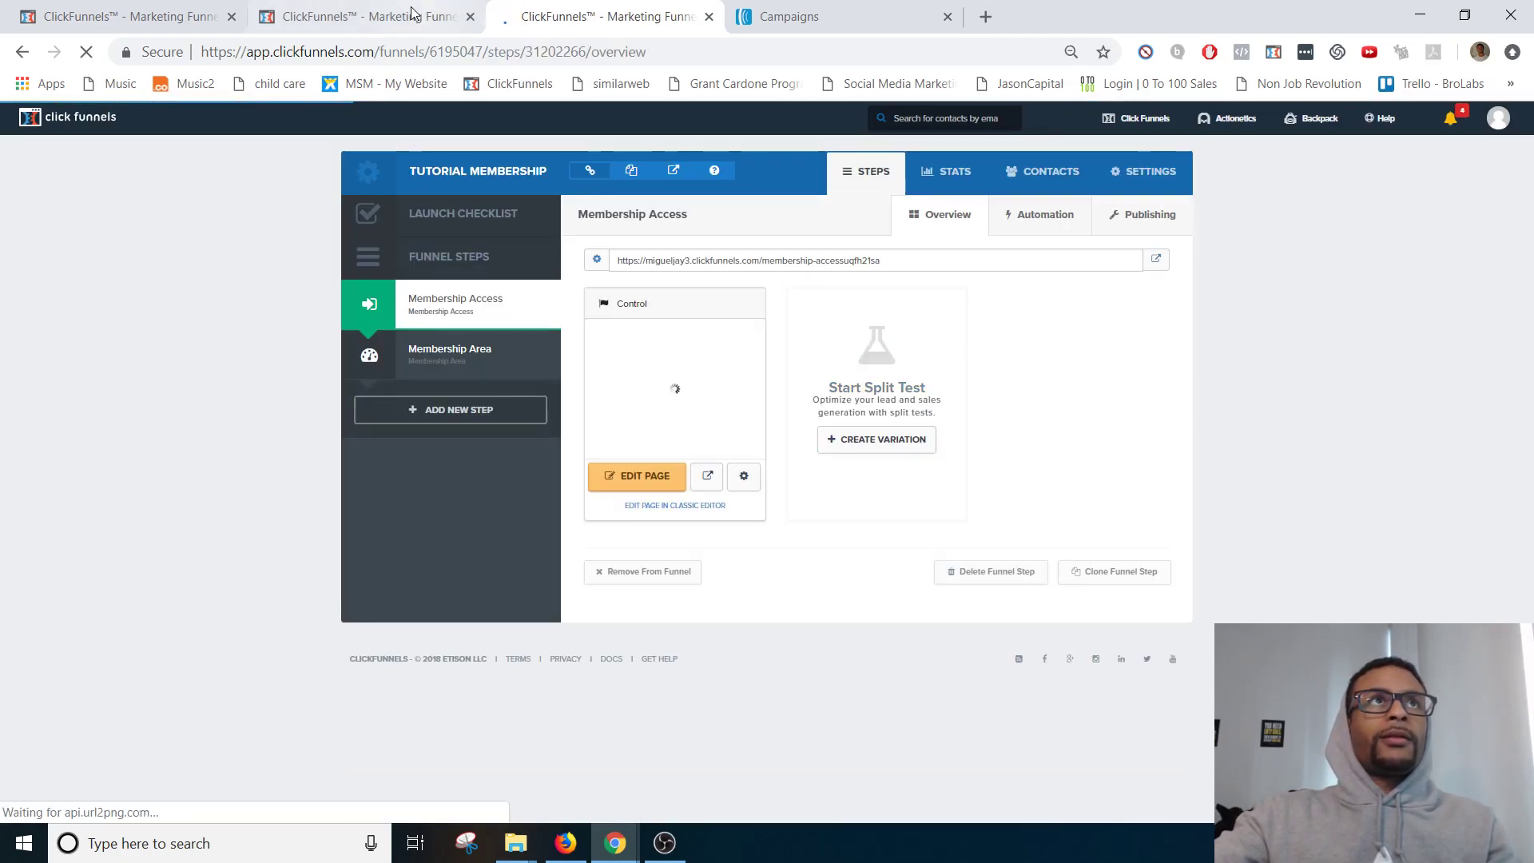
left_click(918, 568)
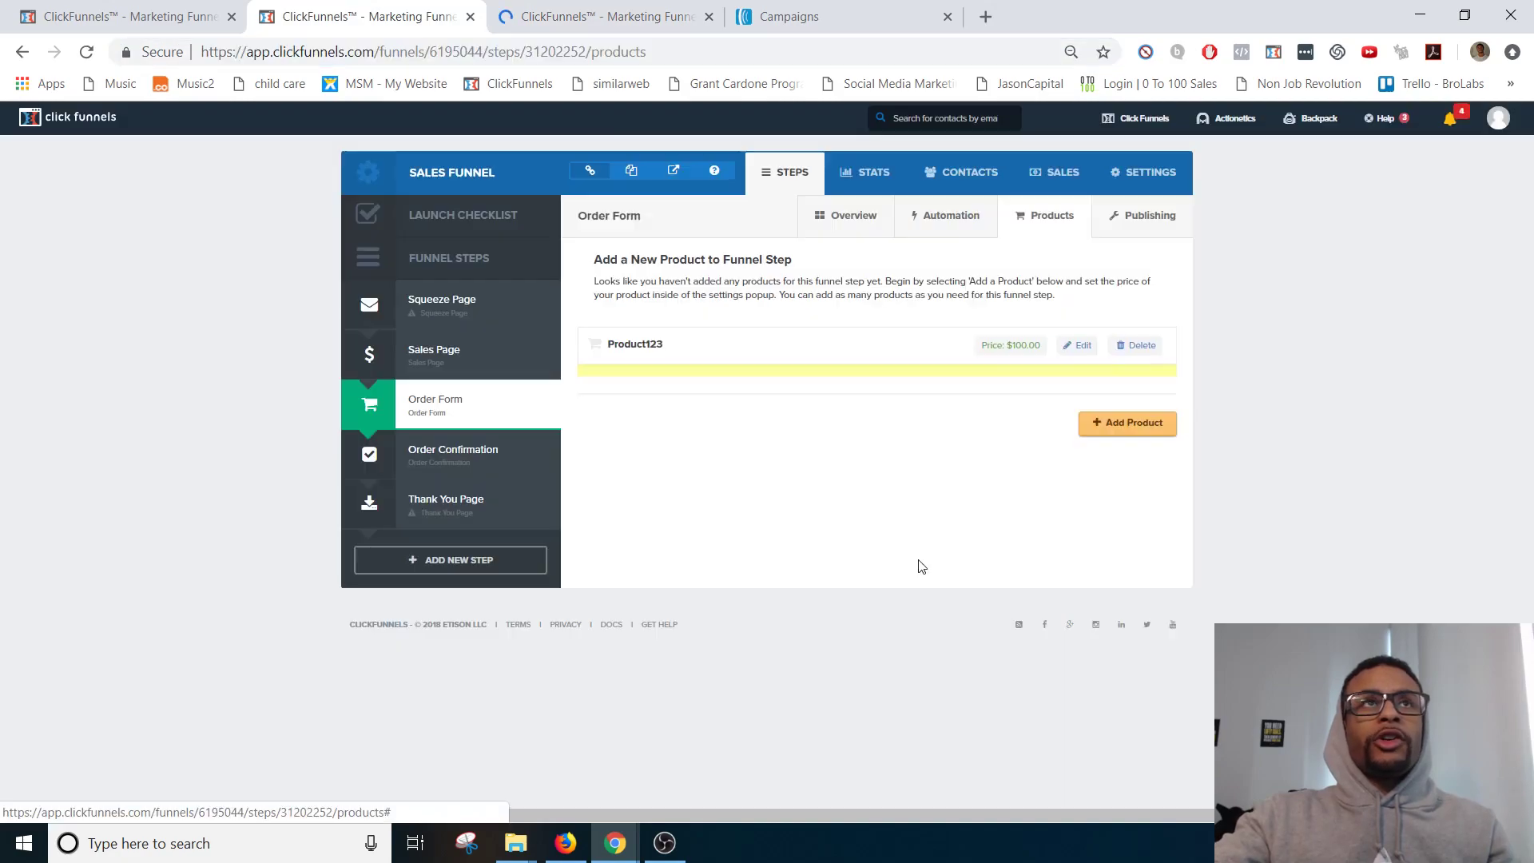
left_click(81, 52)
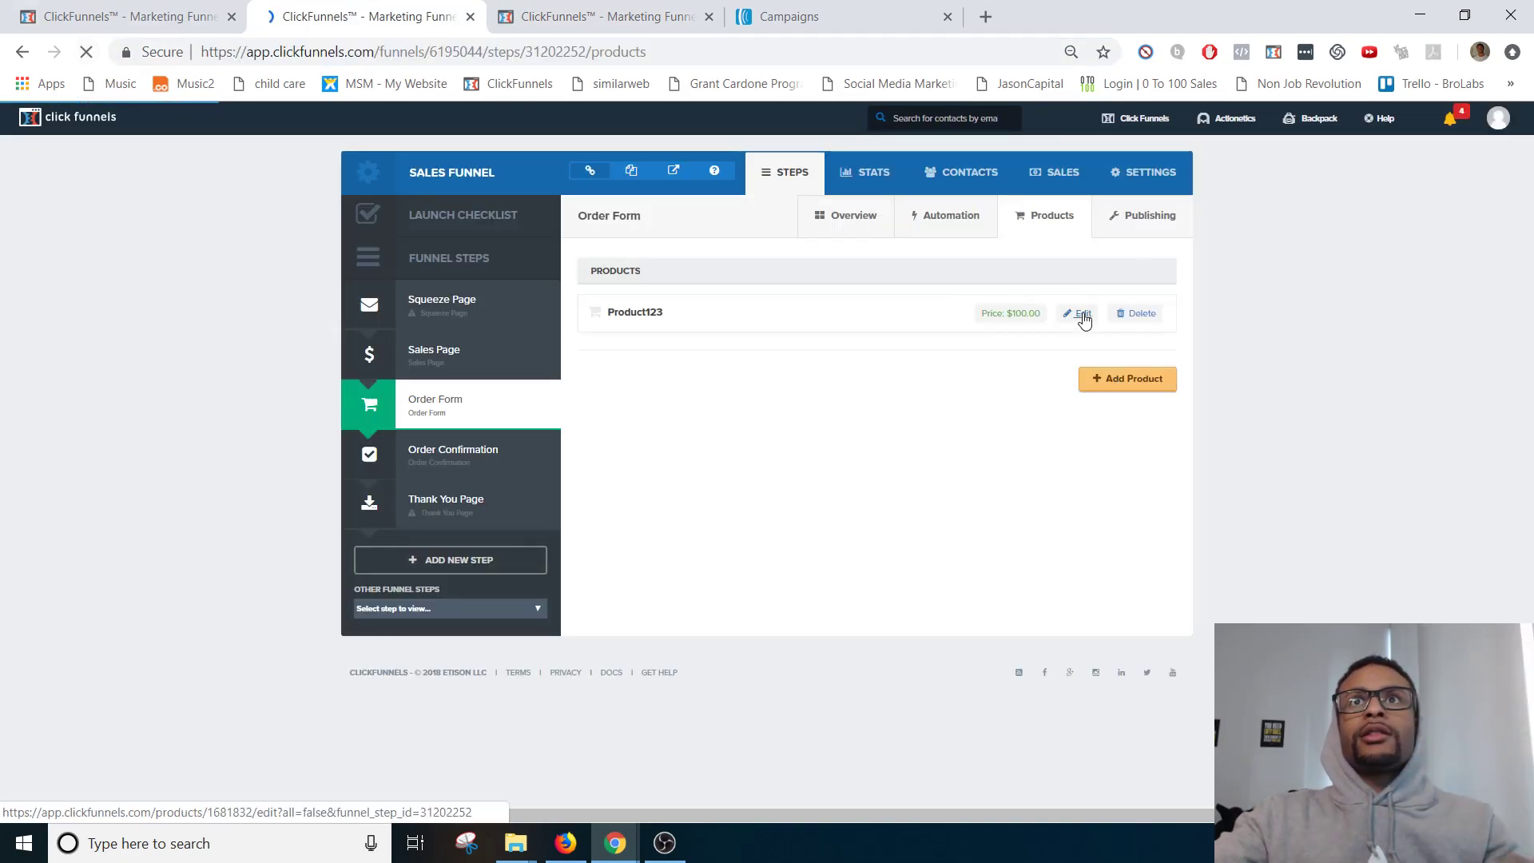
Step: Set Product123's fulfillment Thank You Page to Tutorial Membership's Membership Area
left_click(1078, 313)
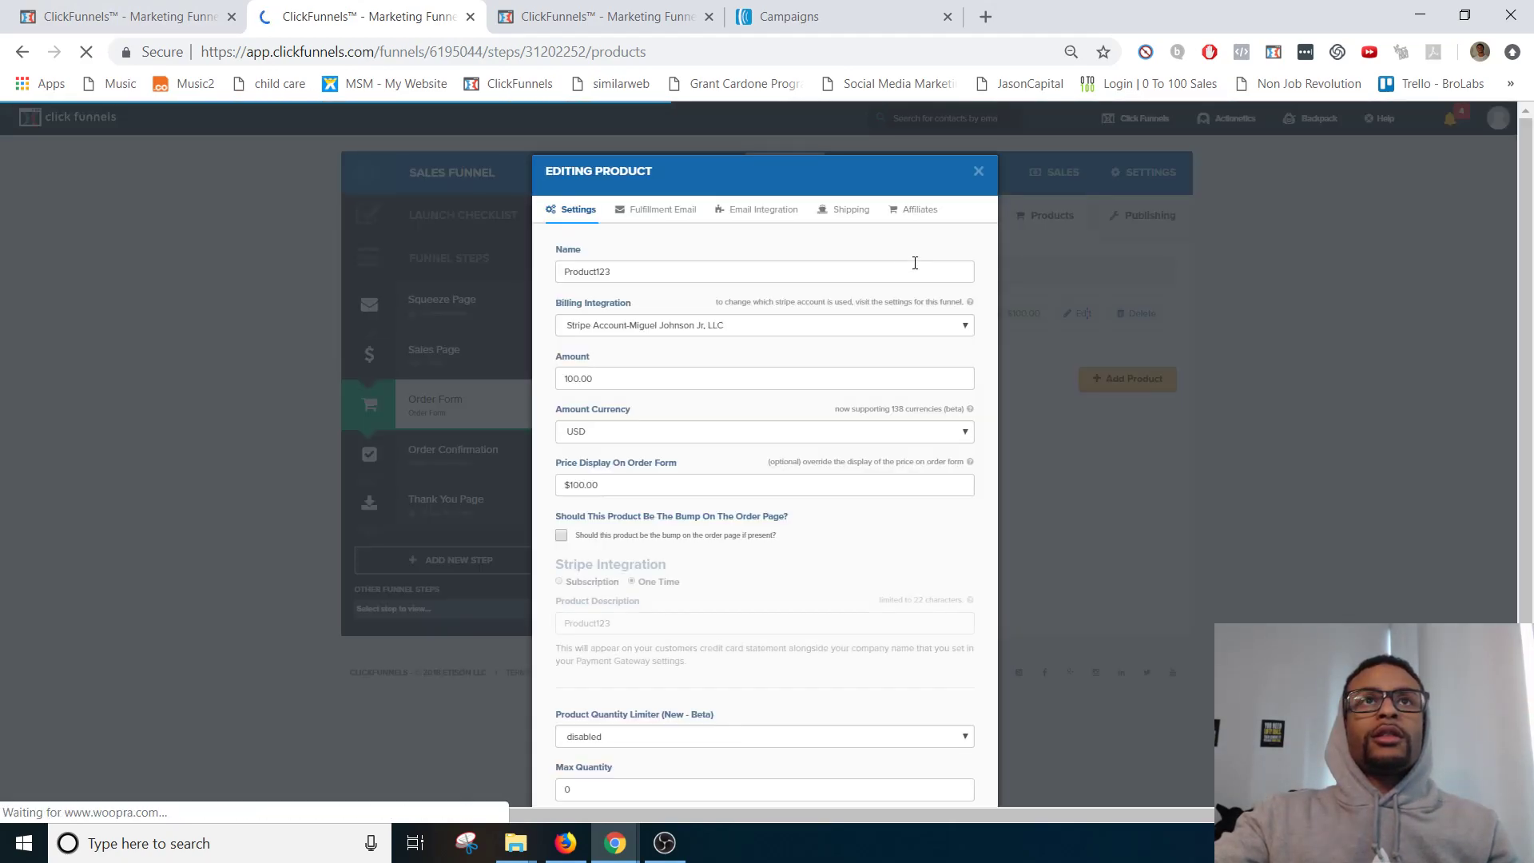
left_click(672, 209)
left_click(649, 496)
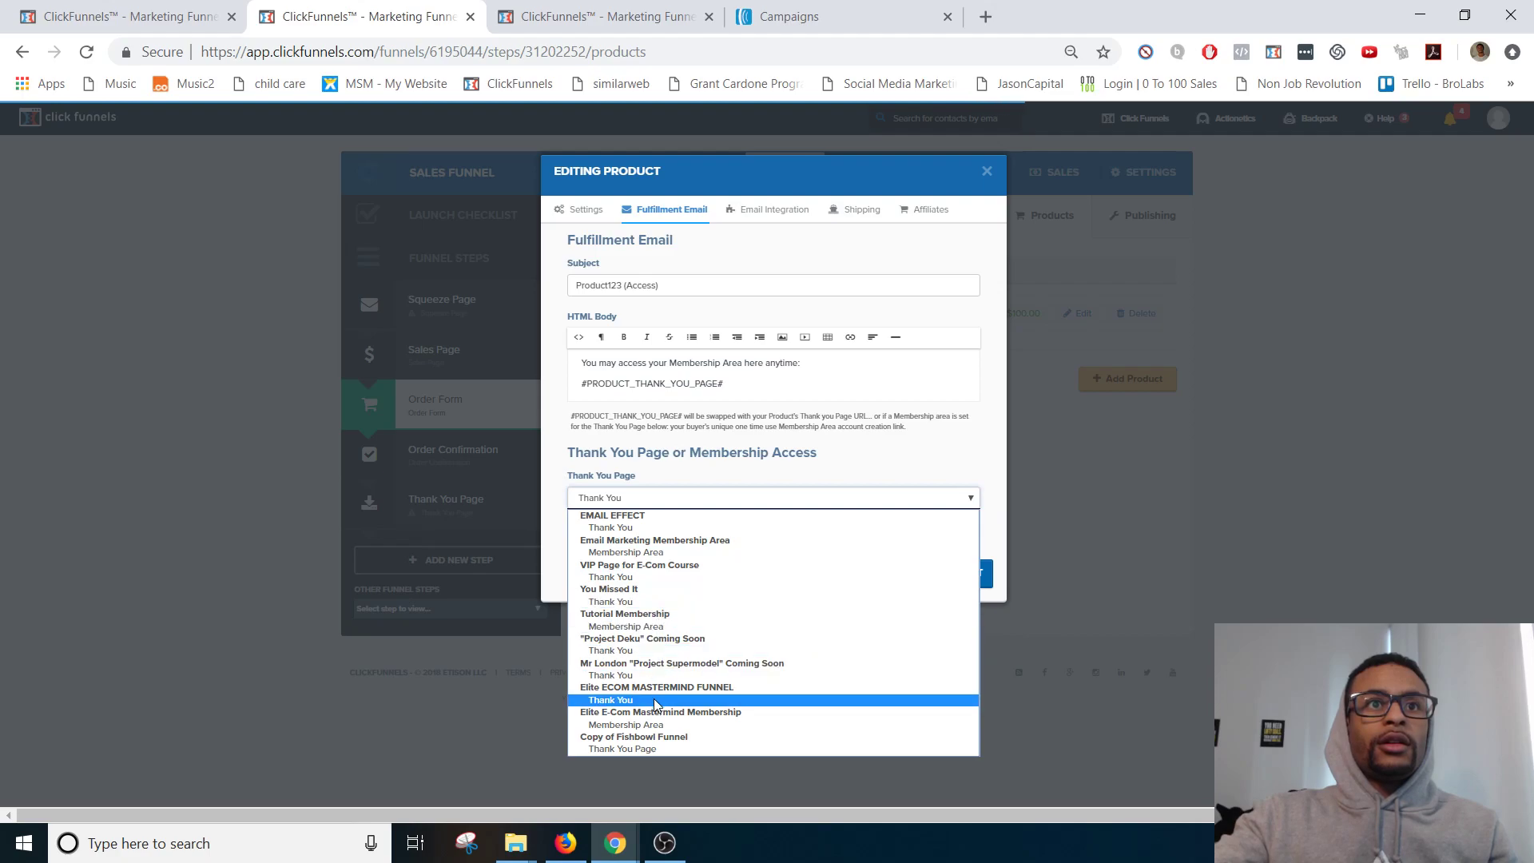
left_click(641, 627)
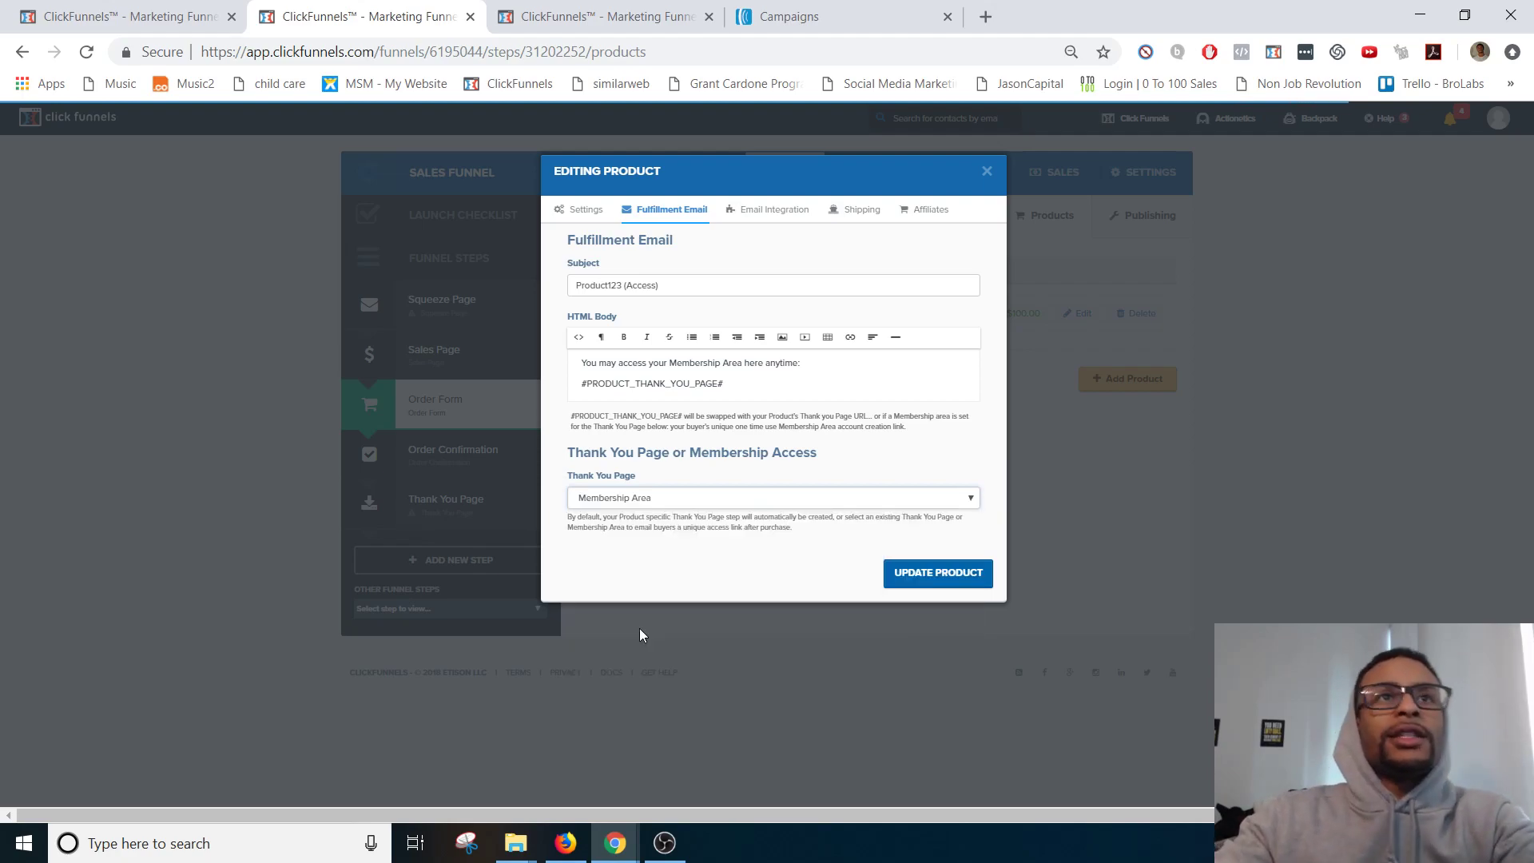
left_click_drag(743, 377, 581, 383)
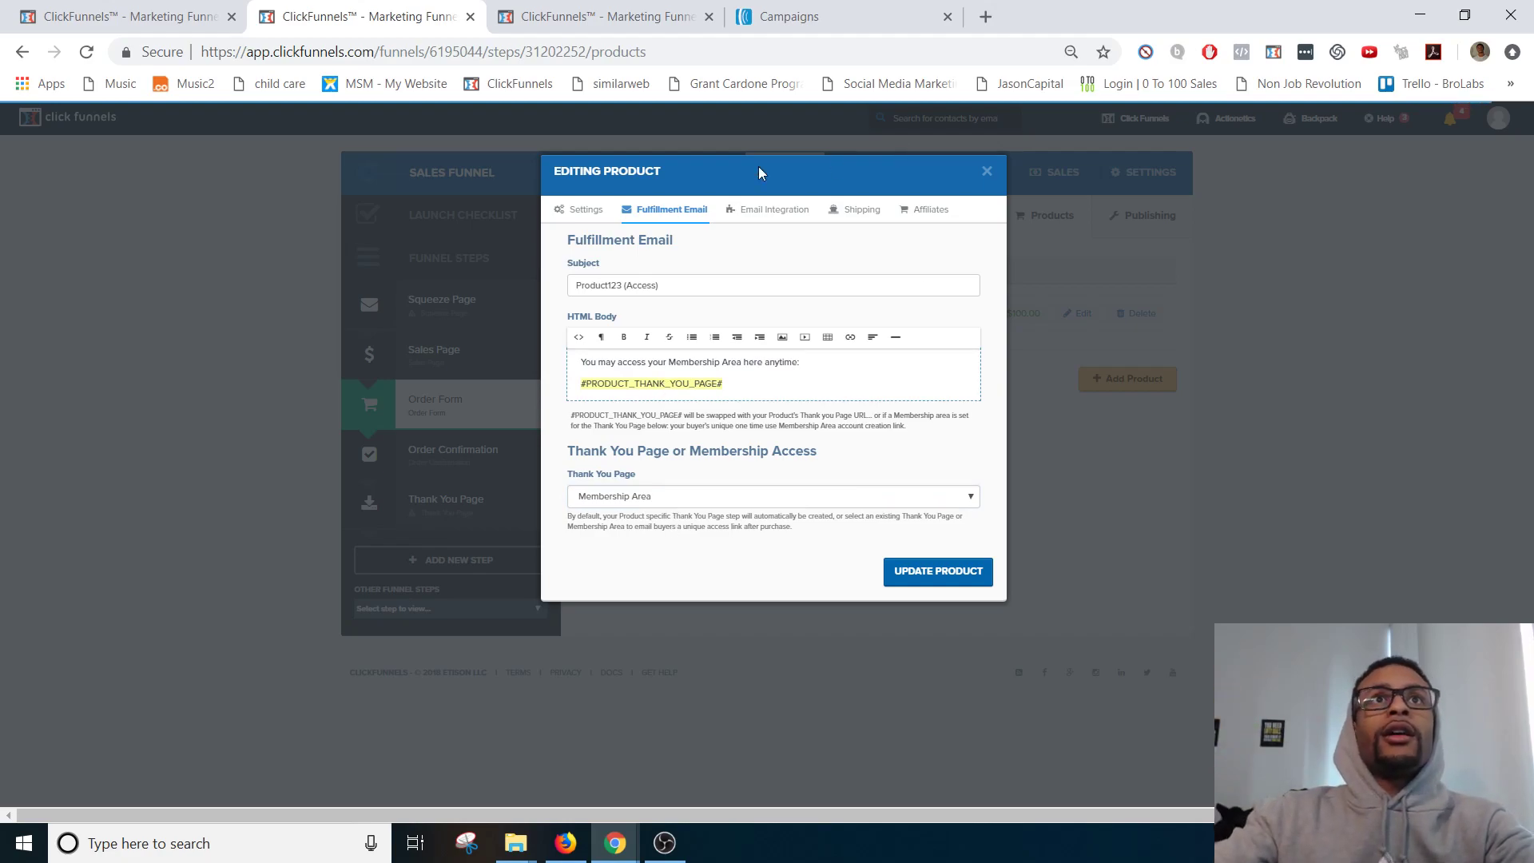
Step: Review Product123's email integration options, leaving the integration method unset
left_click(761, 219)
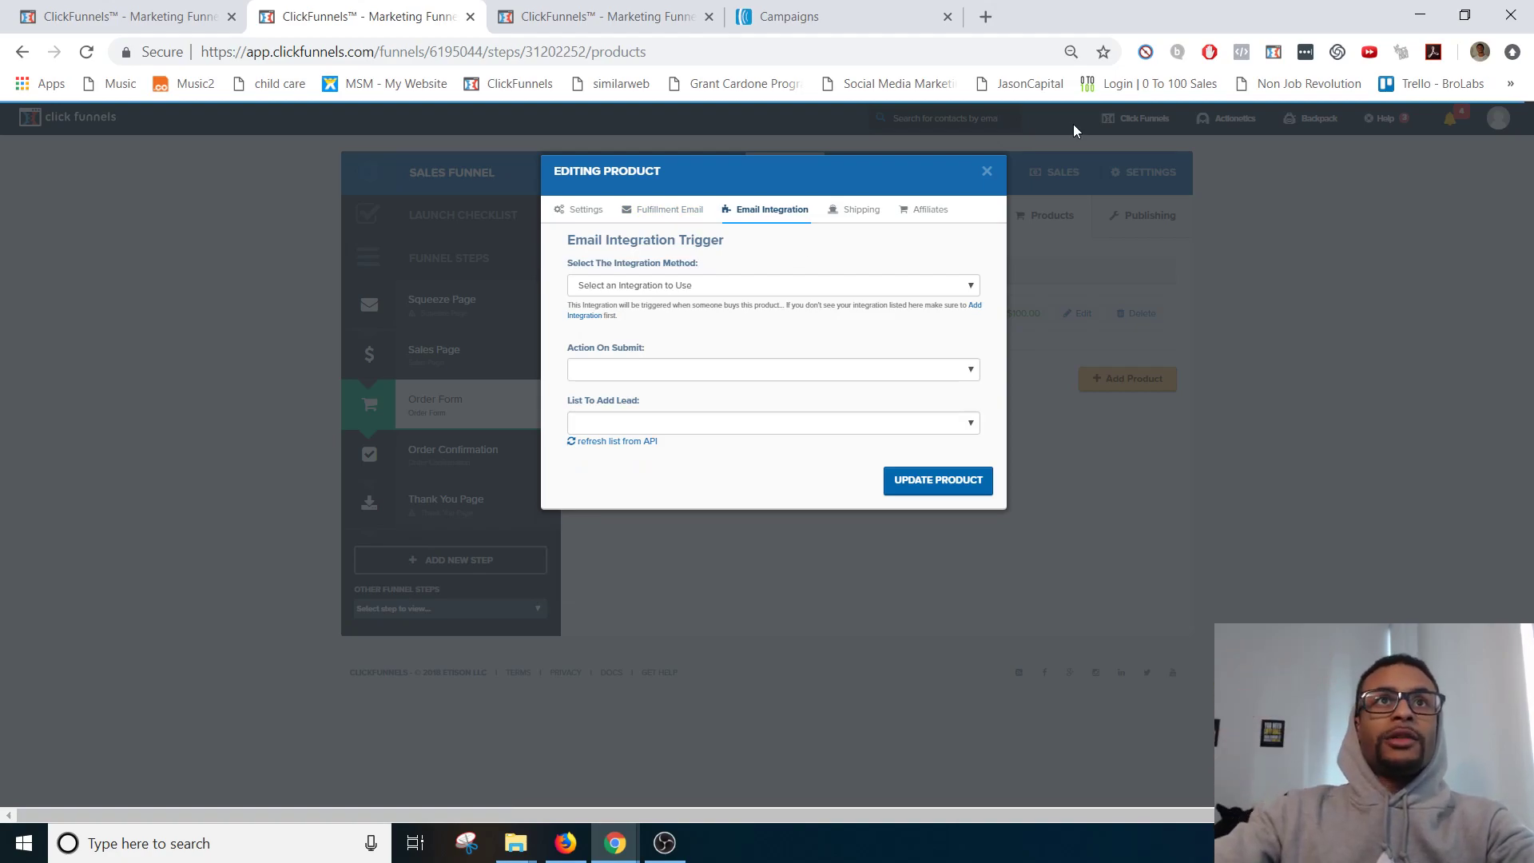
left_click(702, 285)
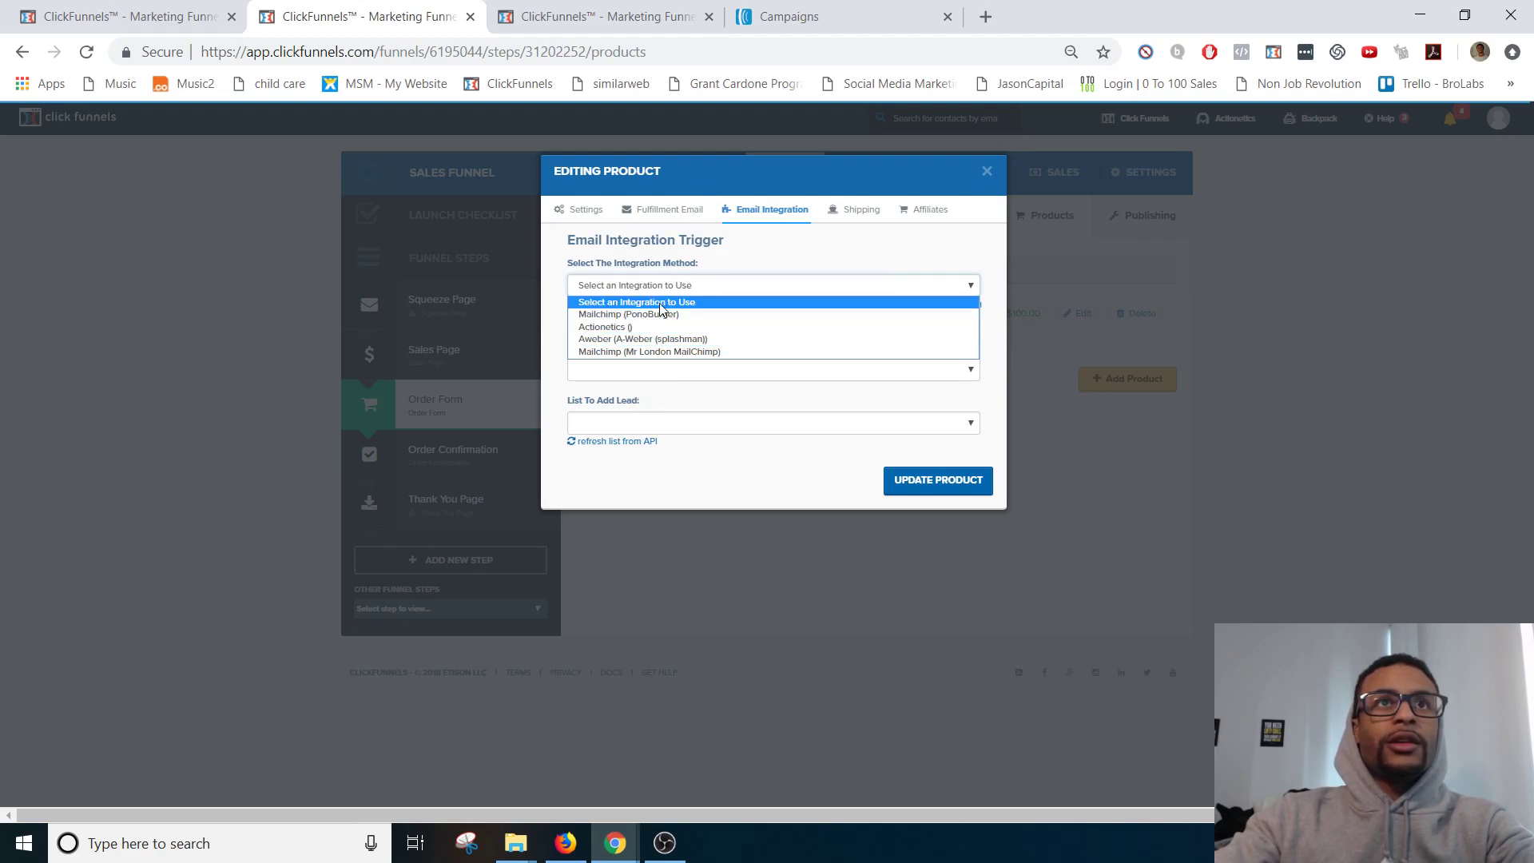
left_click(702, 264)
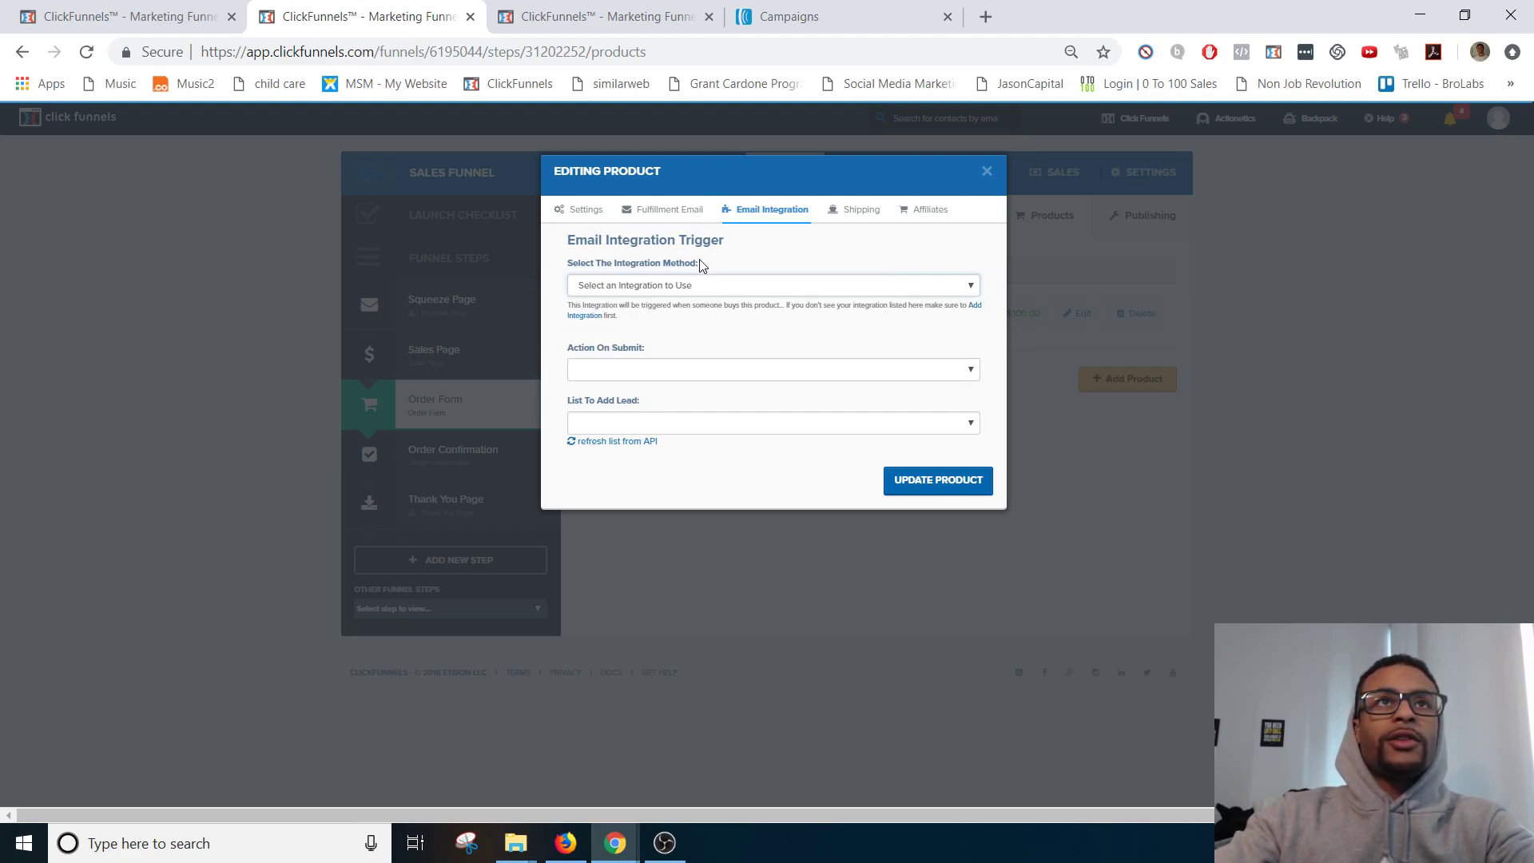
left_click(651, 289)
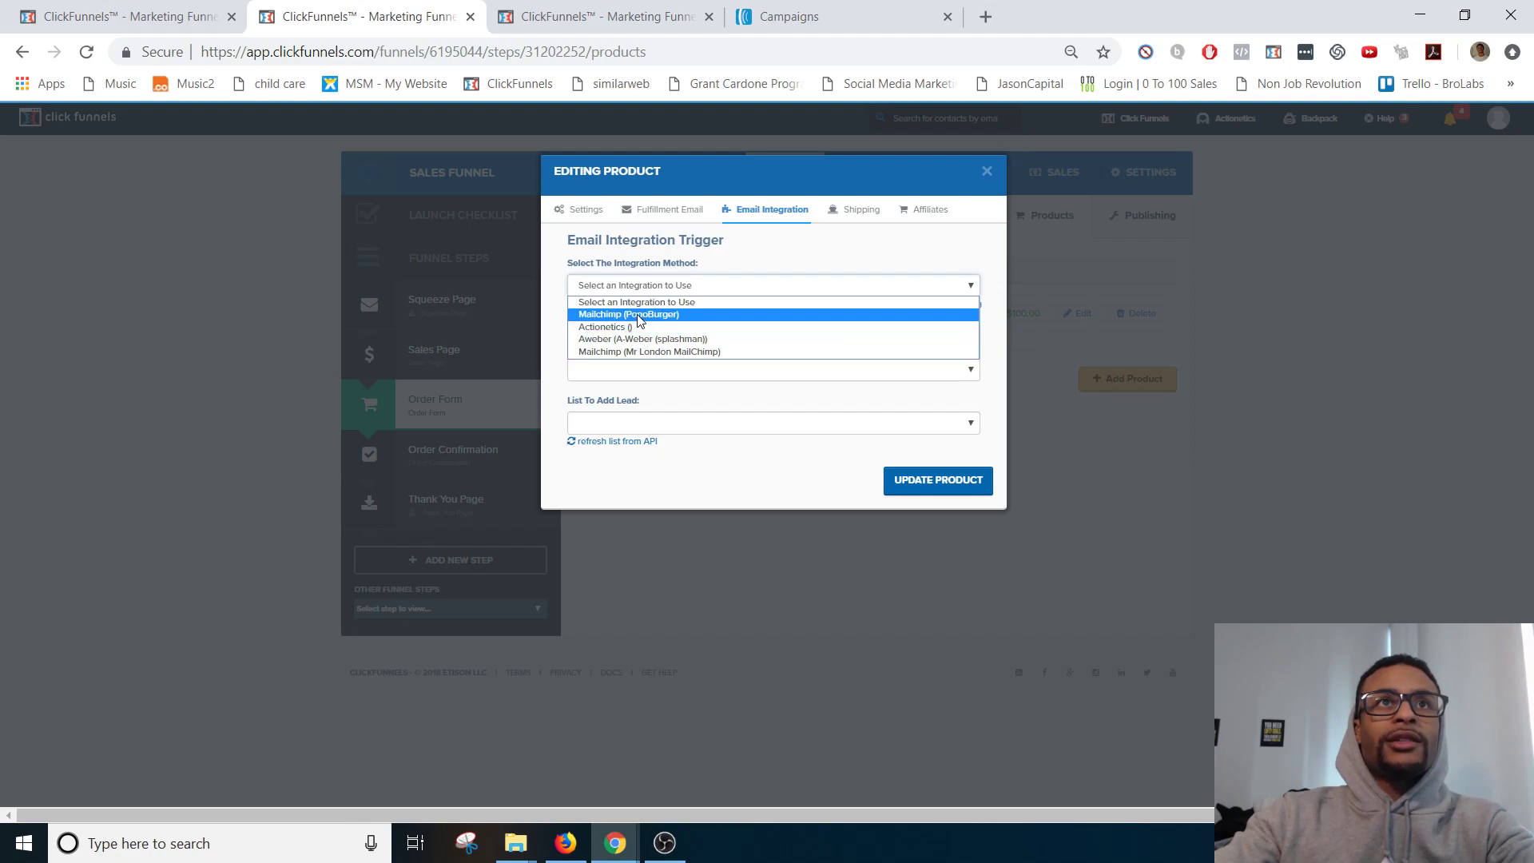
left_click(660, 271)
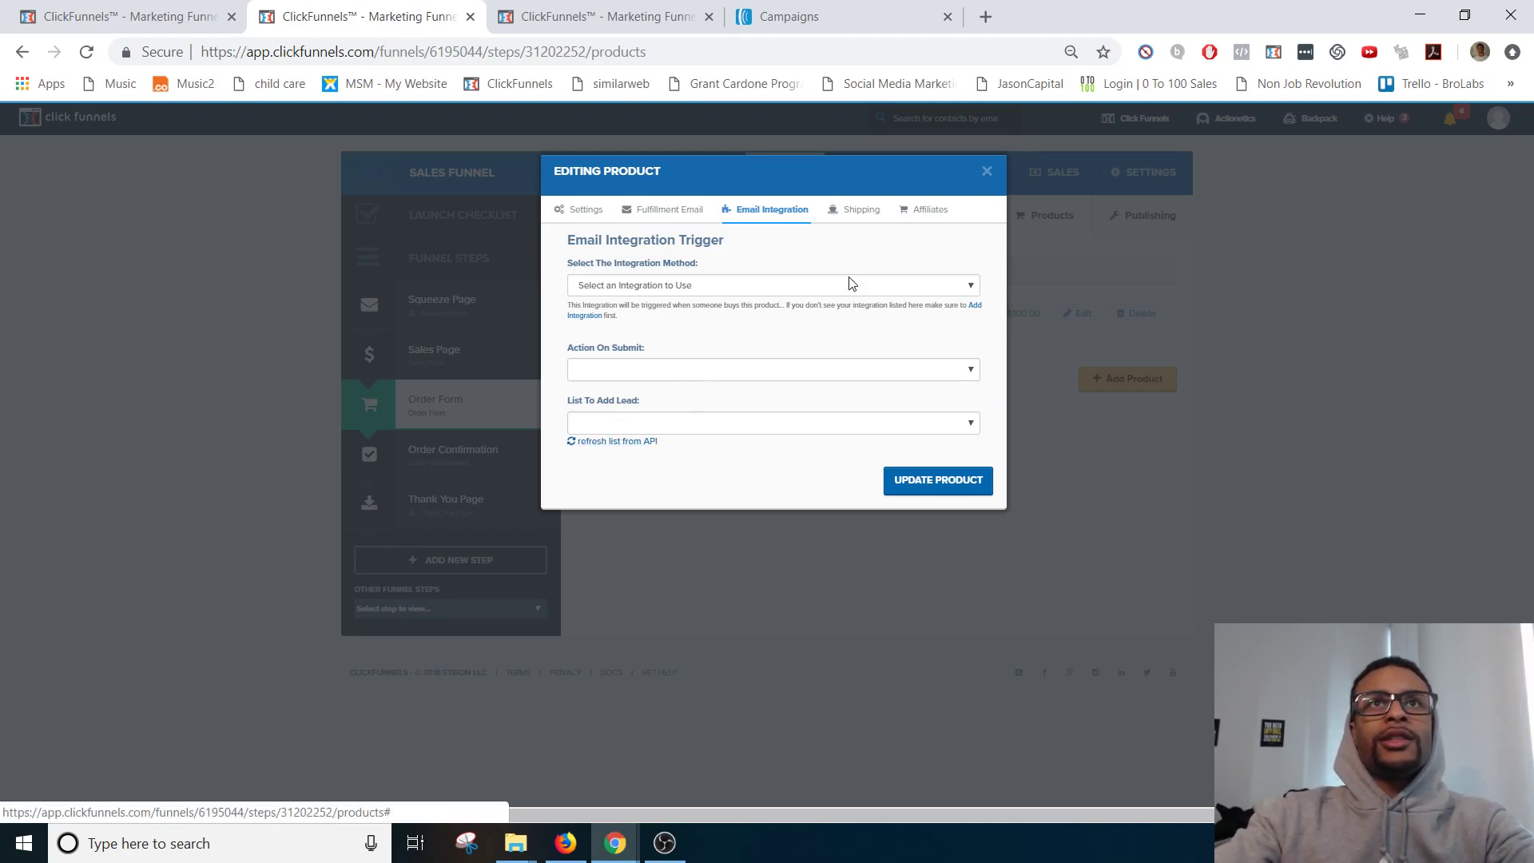
Step: Check shipping and affiliate commission options unchanged, then save Product123 with Update Product
left_click(861, 212)
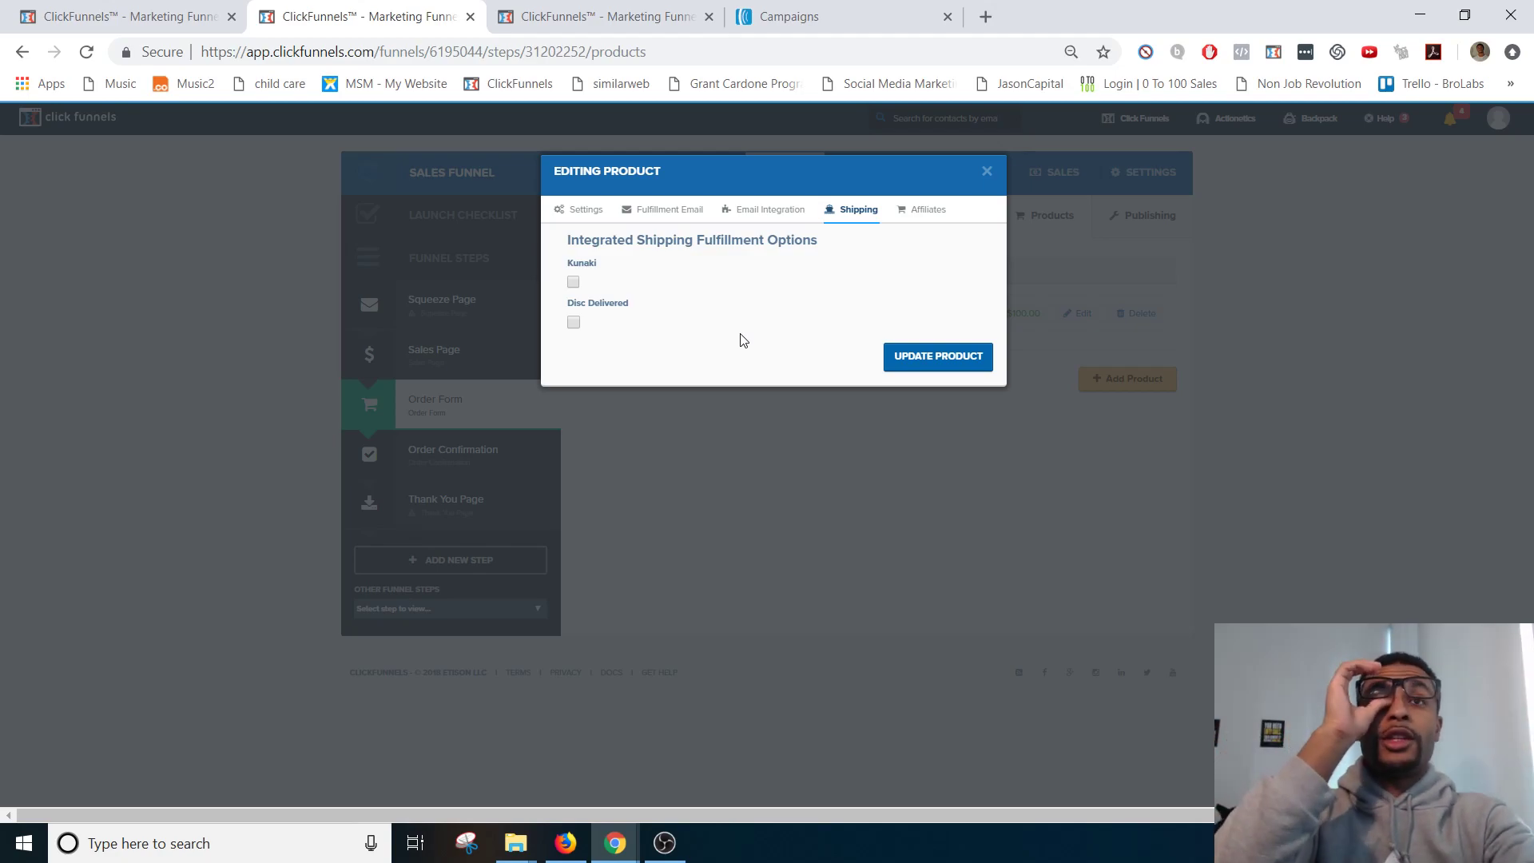
left_click(919, 210)
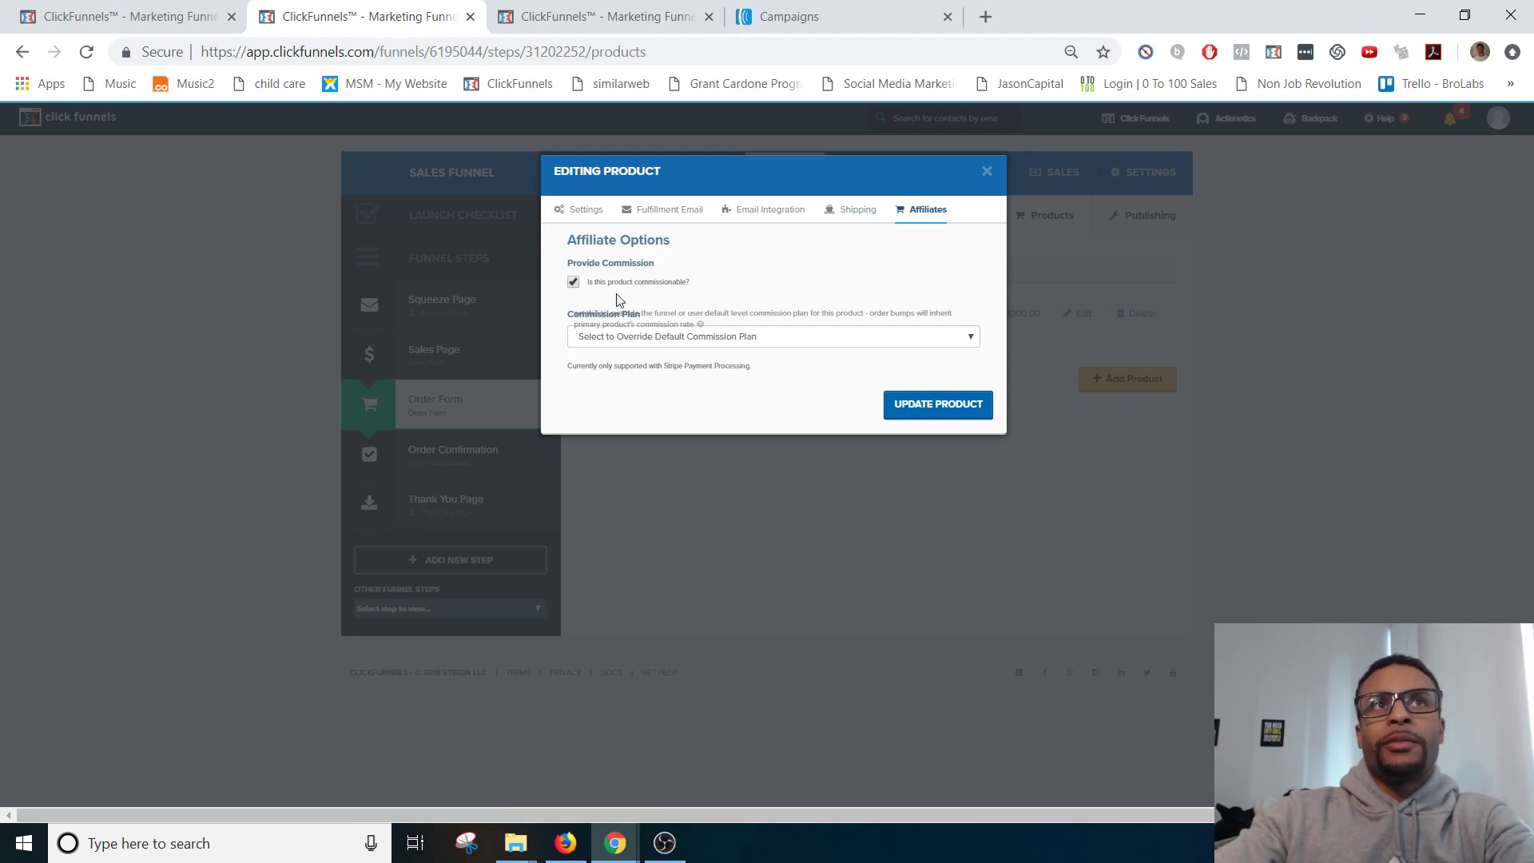
left_click(627, 342)
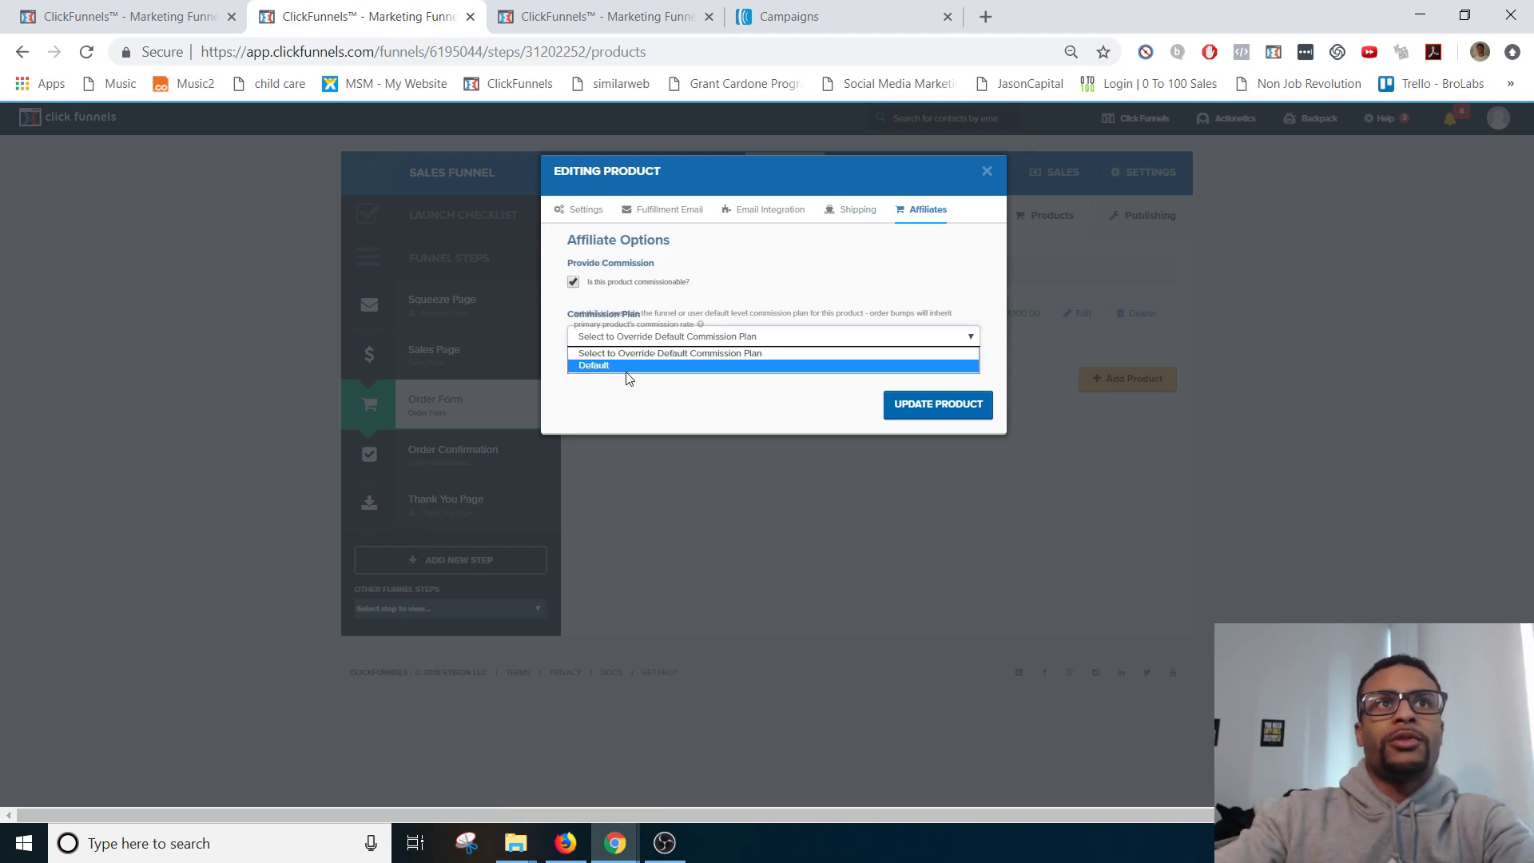
left_click(678, 381)
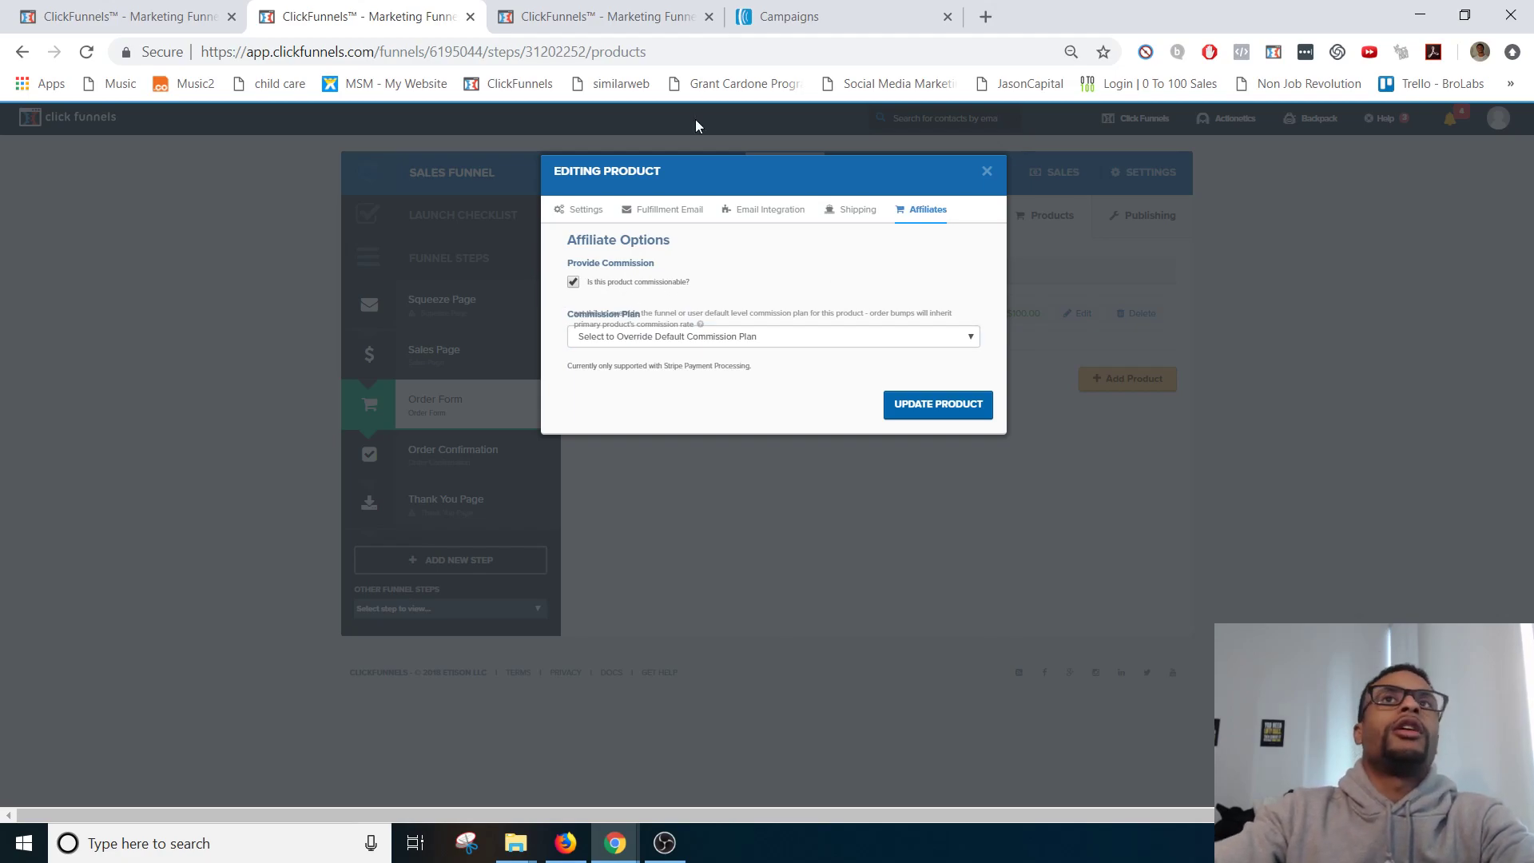
left_click(859, 212)
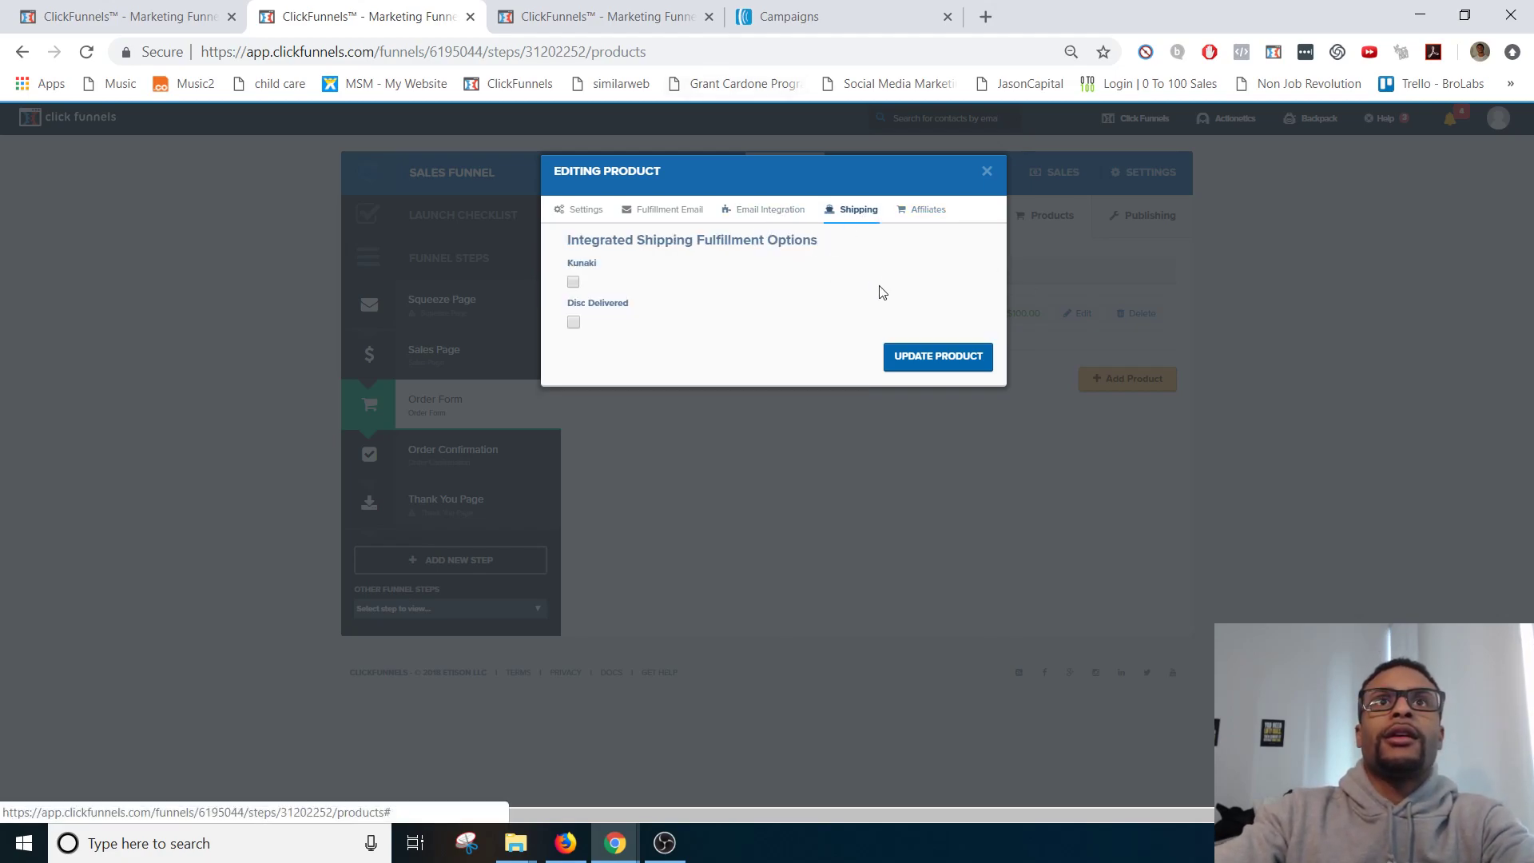
left_click(692, 211)
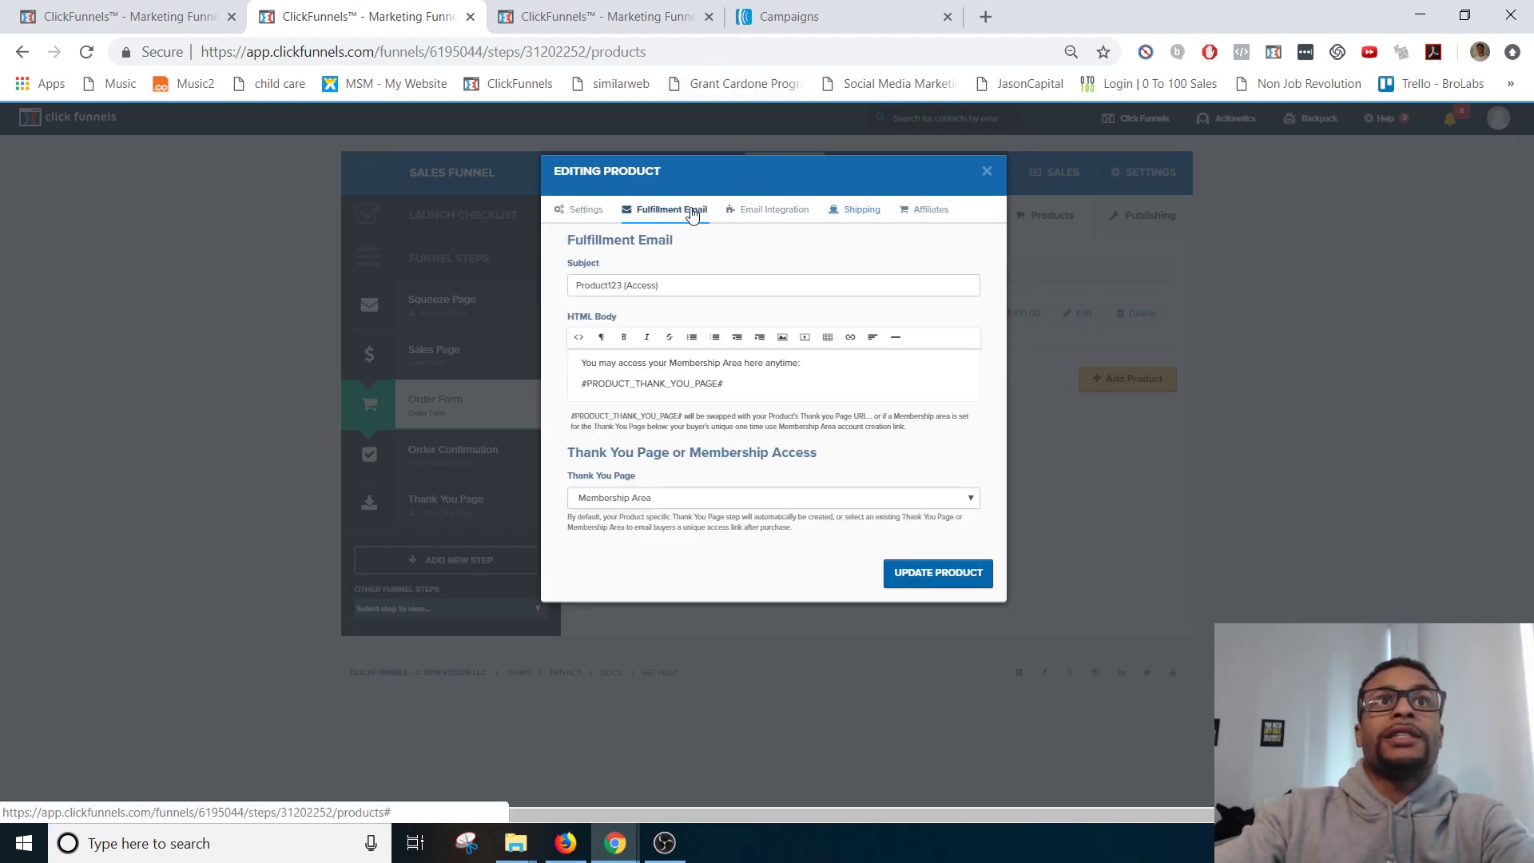
left_click(956, 579)
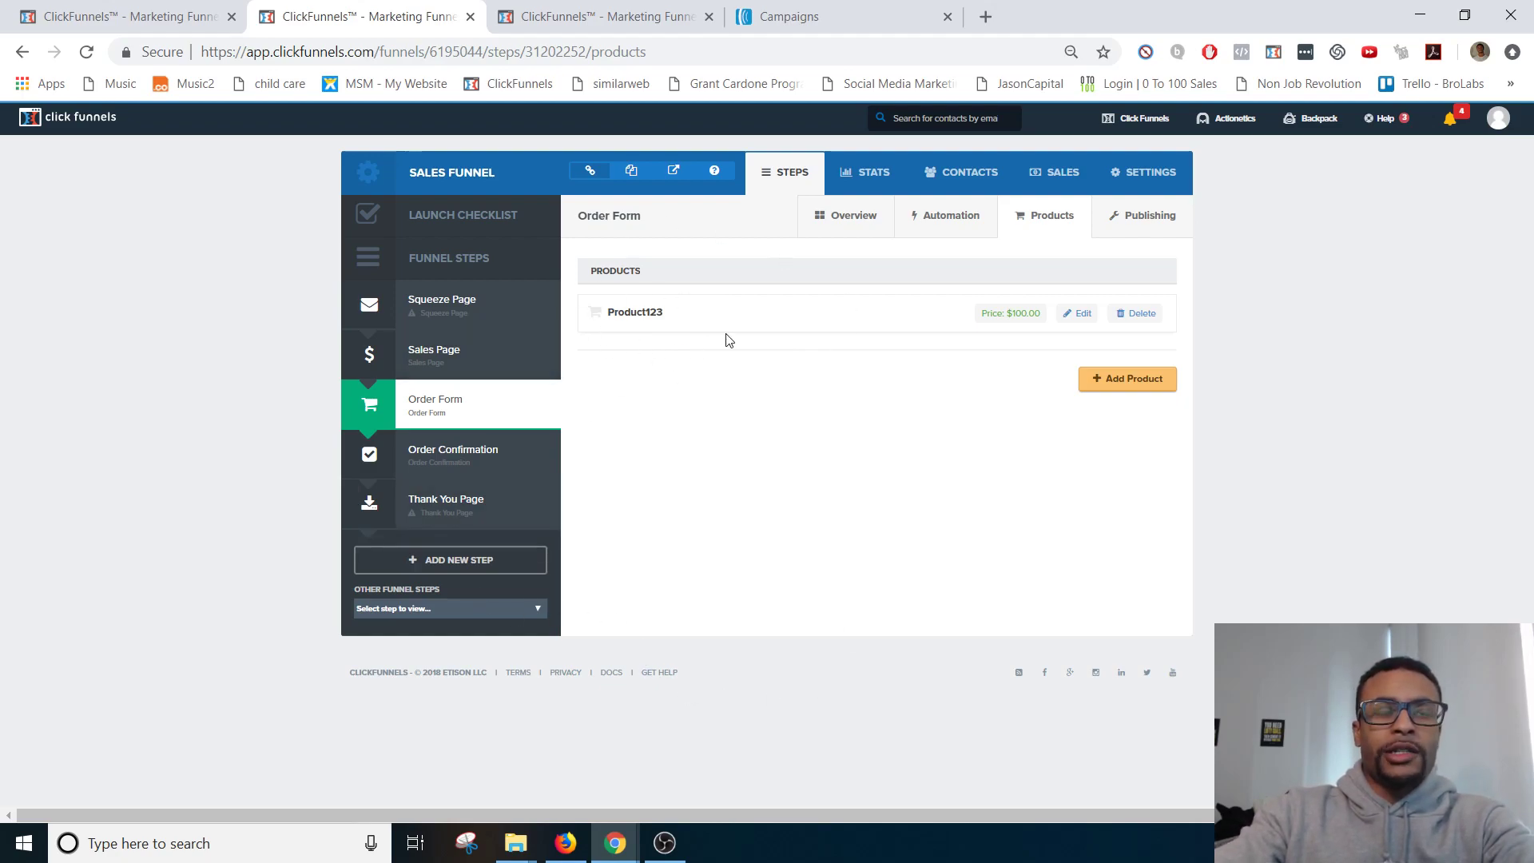
Step: Require test and Product123 for the How To Use Clickfunnels lesson section and update it
left_click(589, 8)
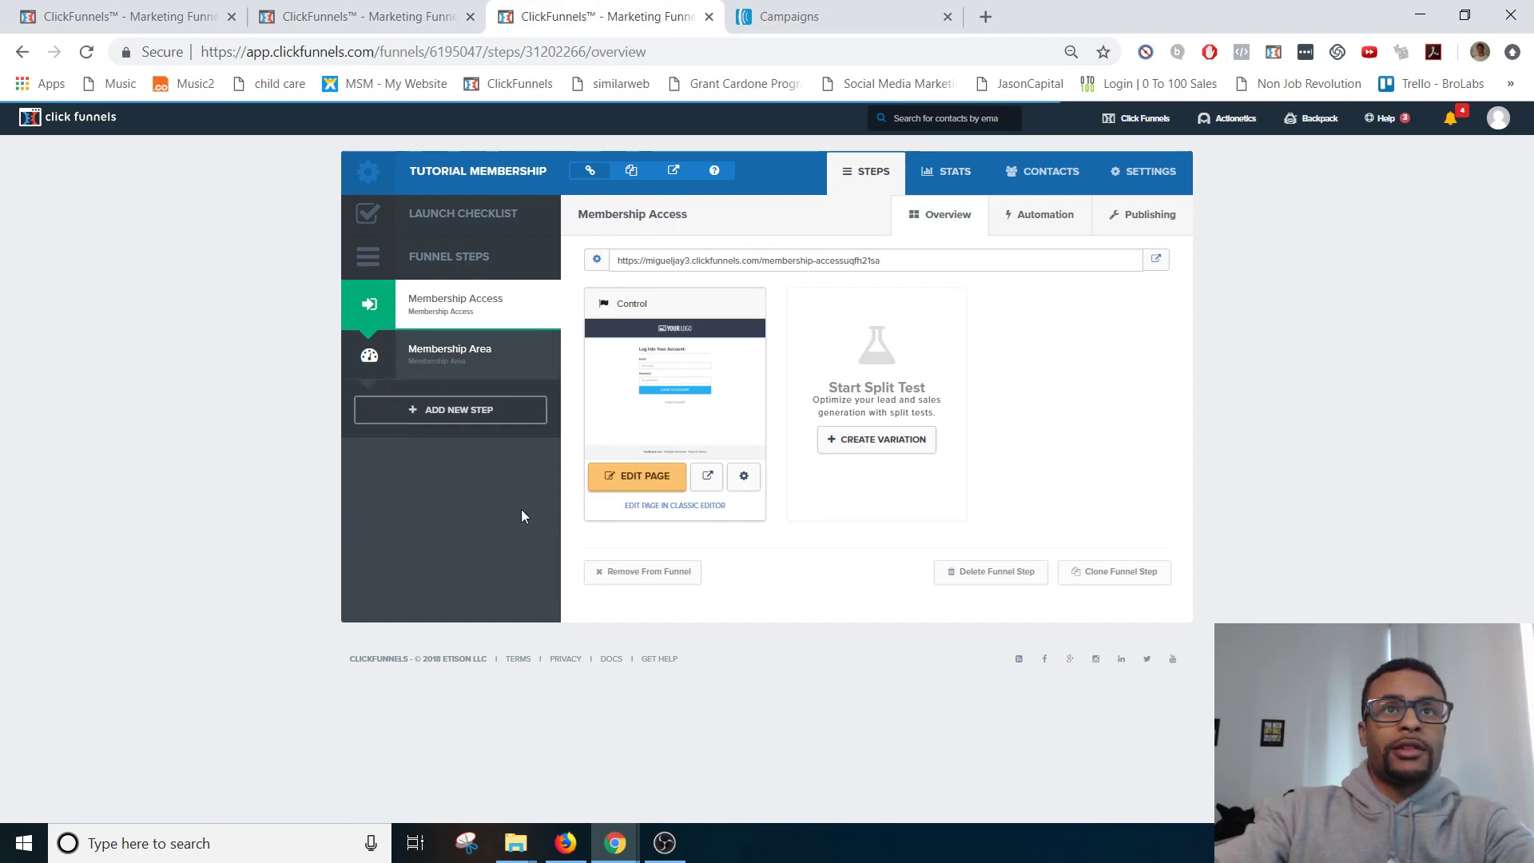
left_click(438, 354)
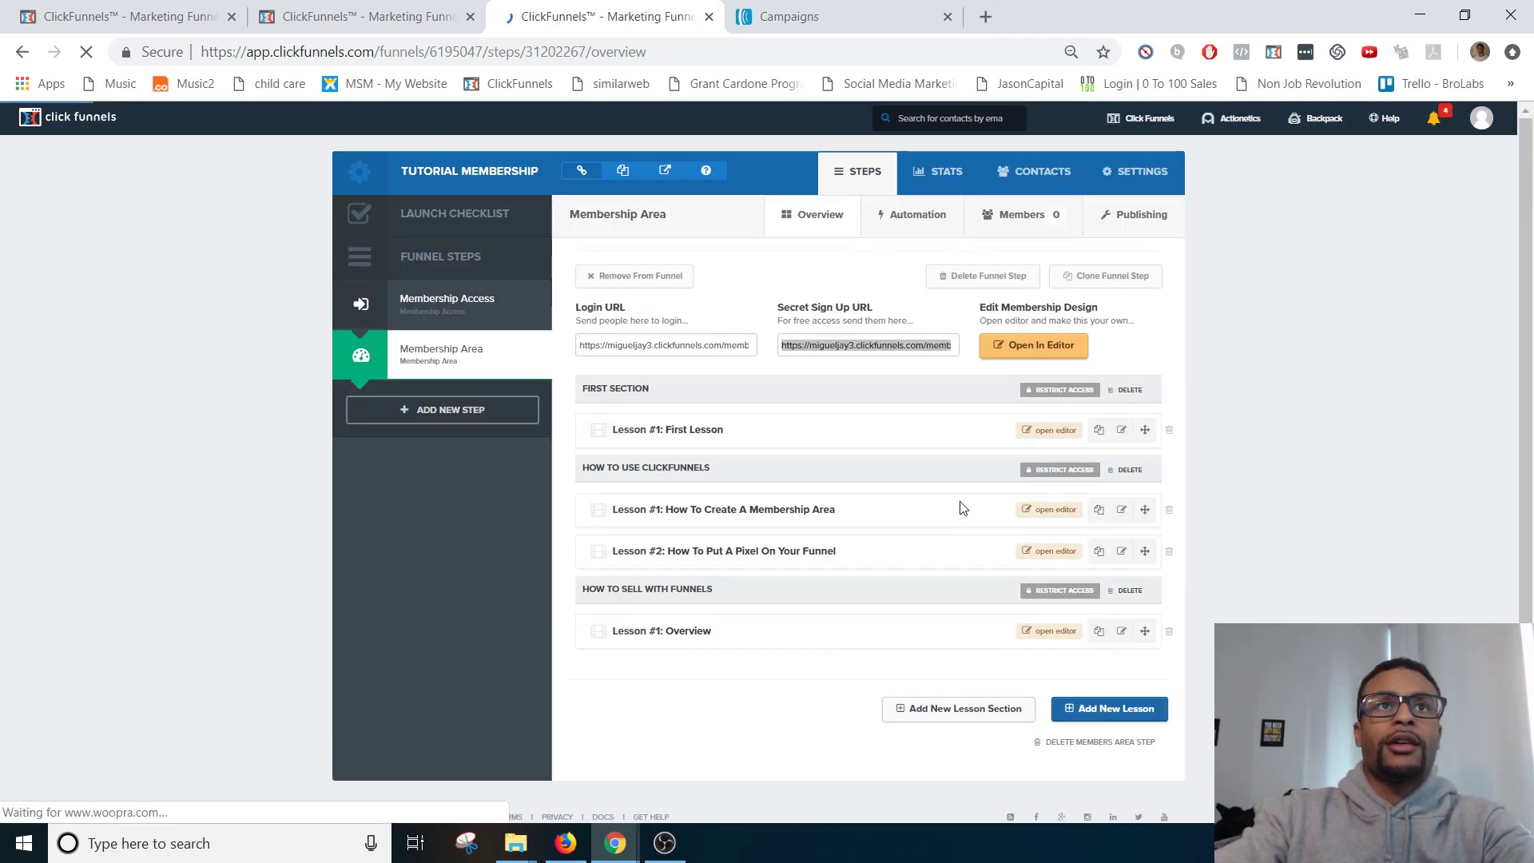
left_click(1046, 472)
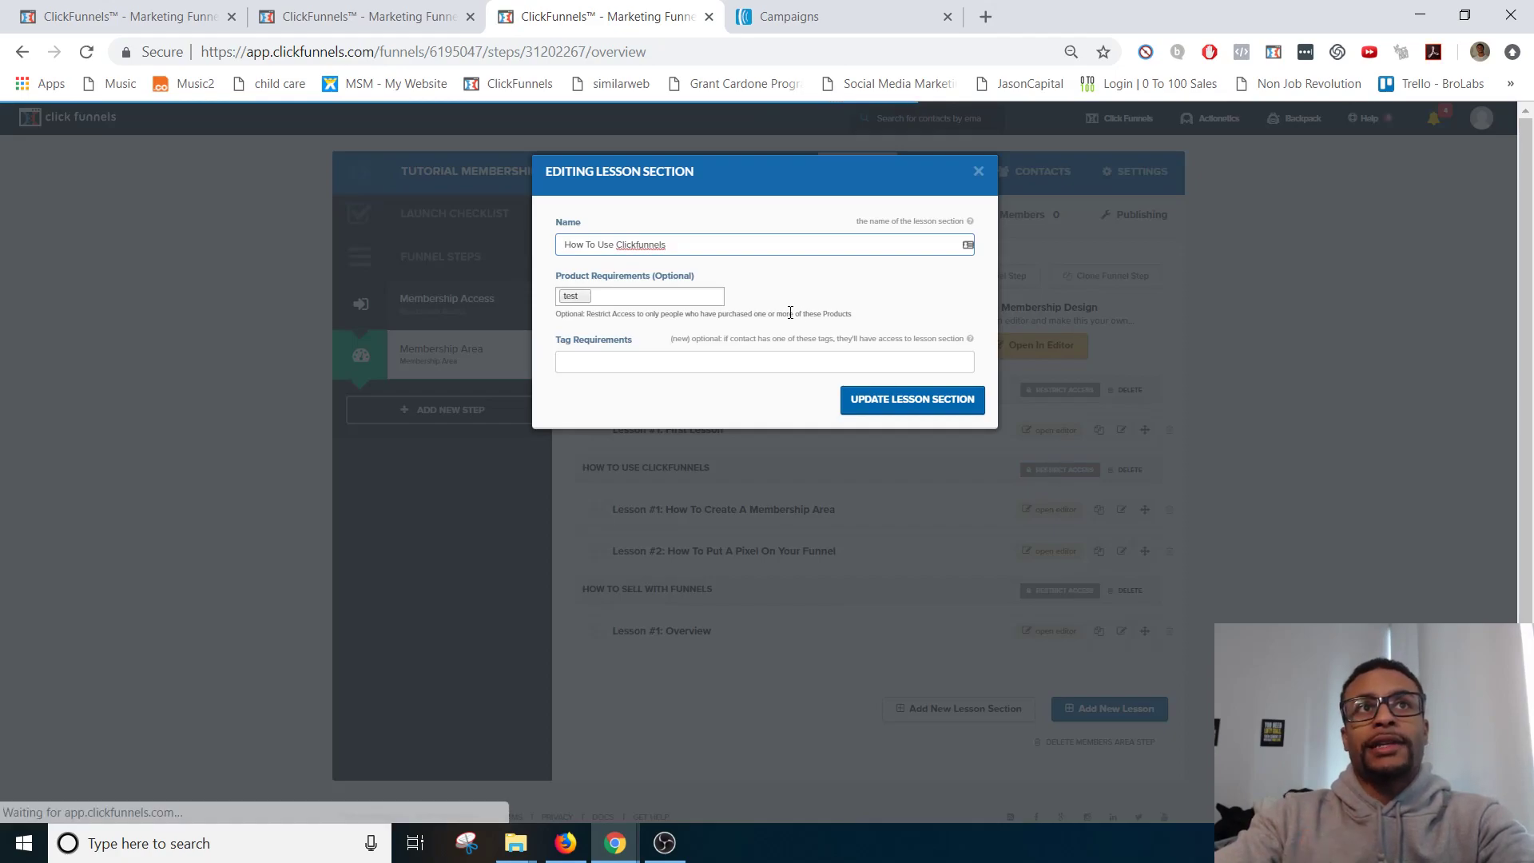
left_click(694, 300)
scroll(687, 391, "down", 10)
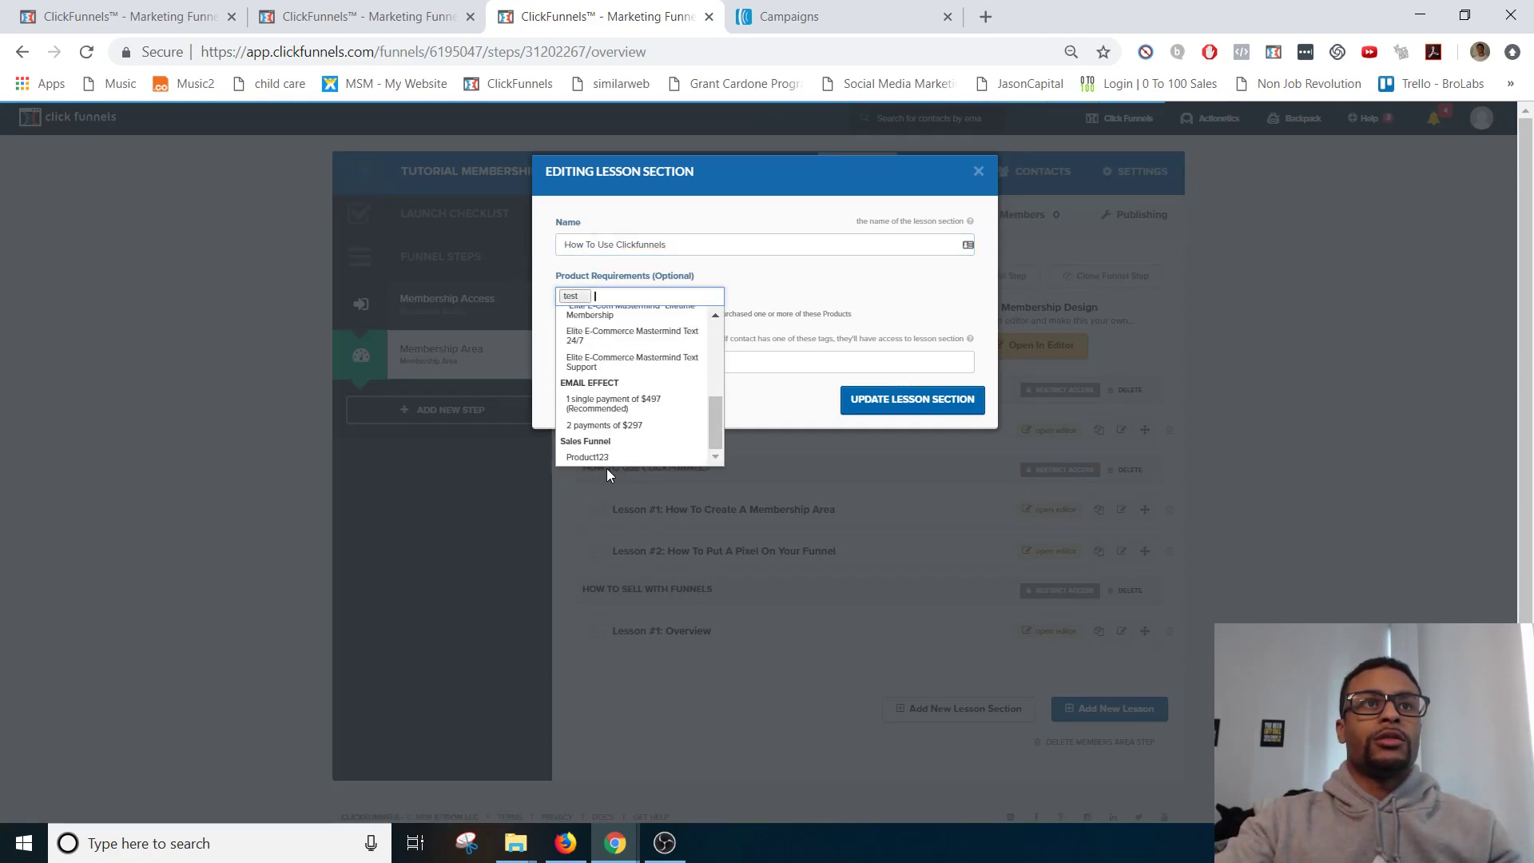
left_click(597, 458)
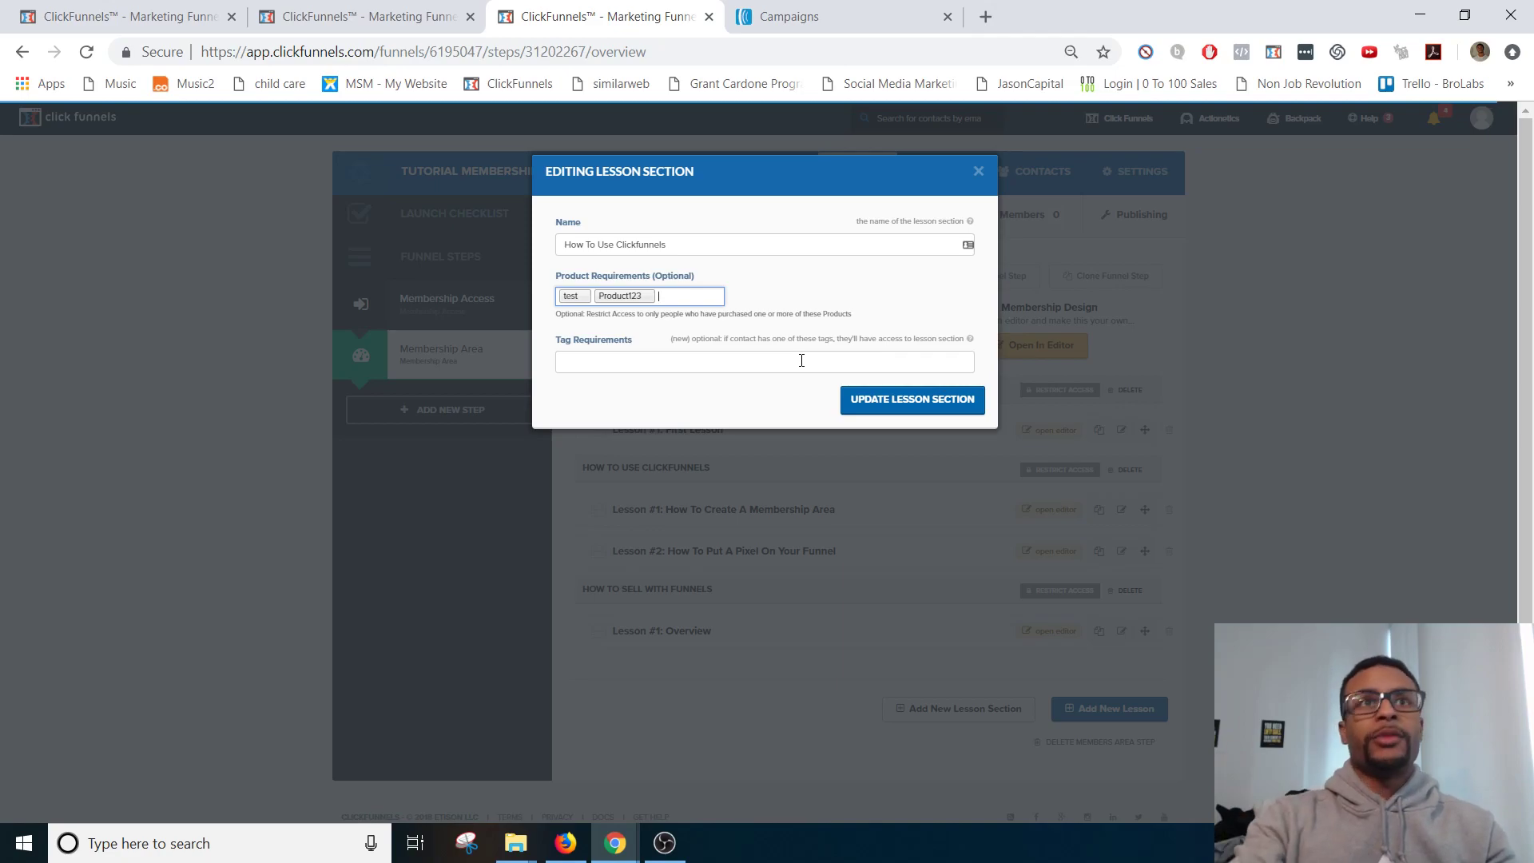
key("BackSpace")
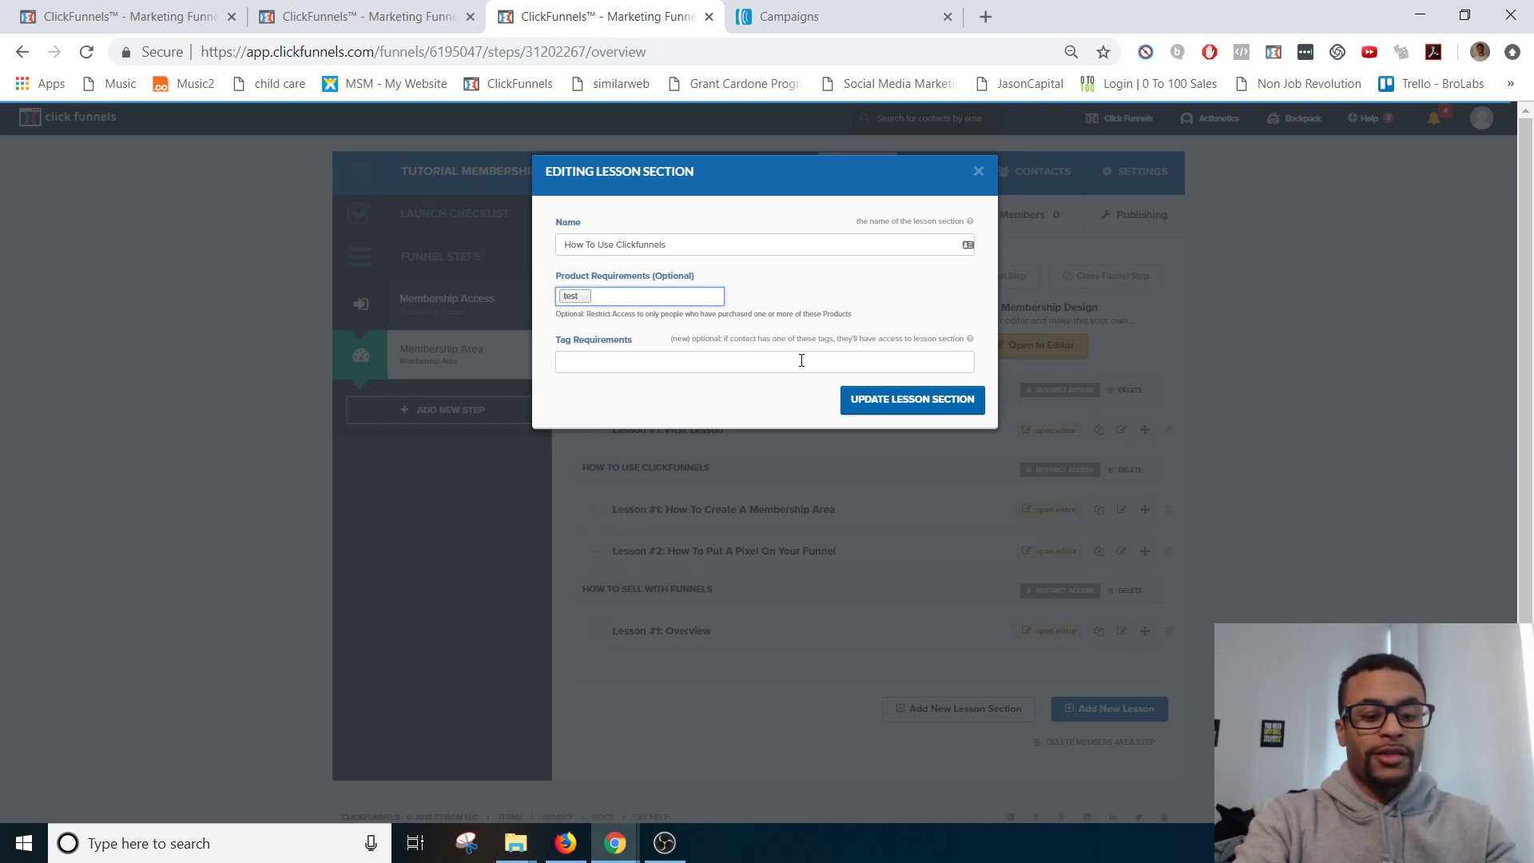
type("prod")
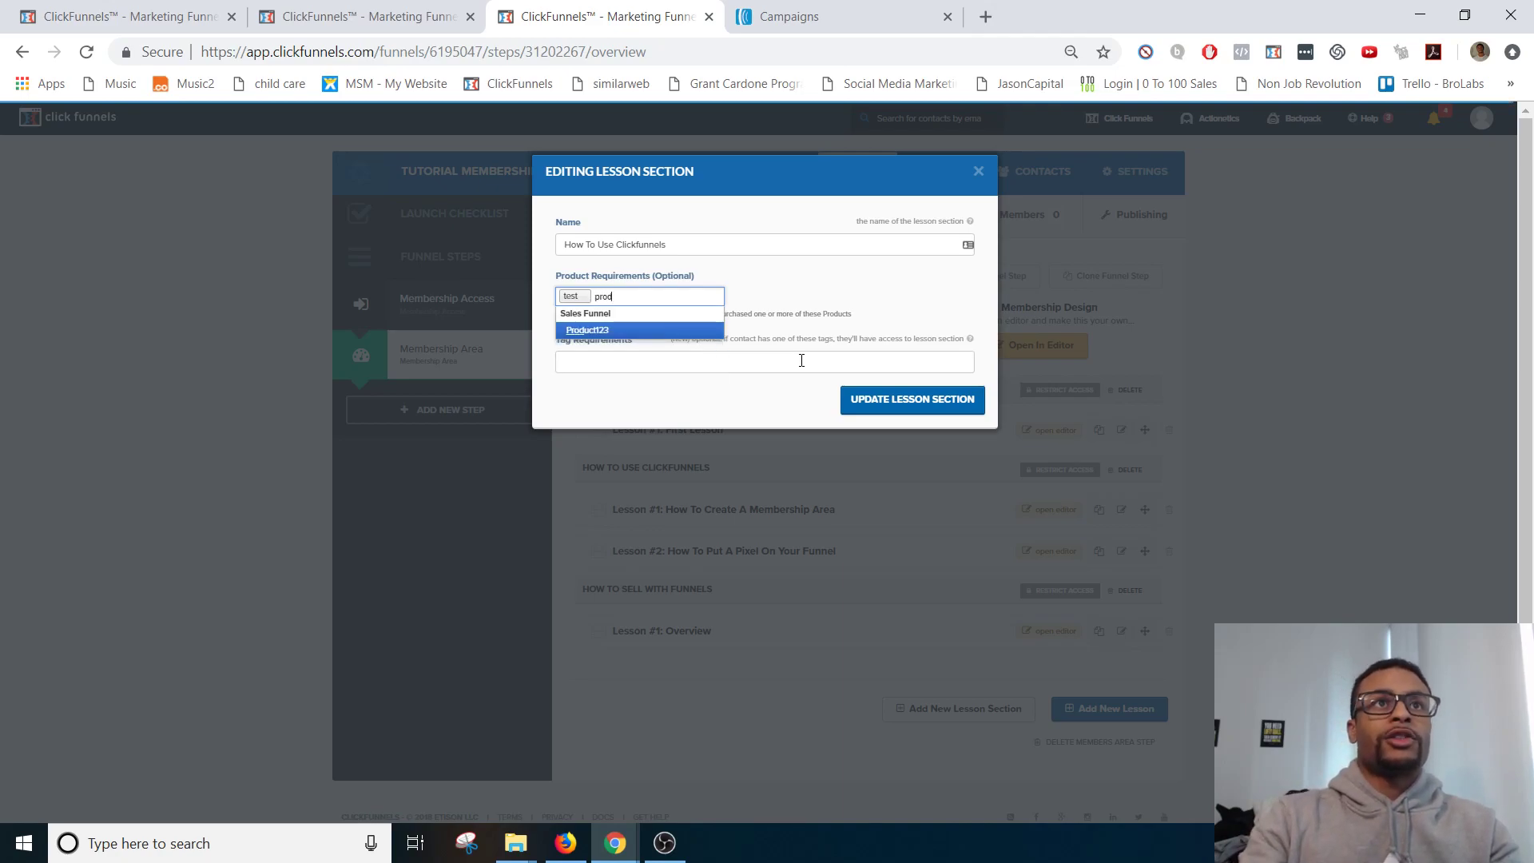
key("Return")
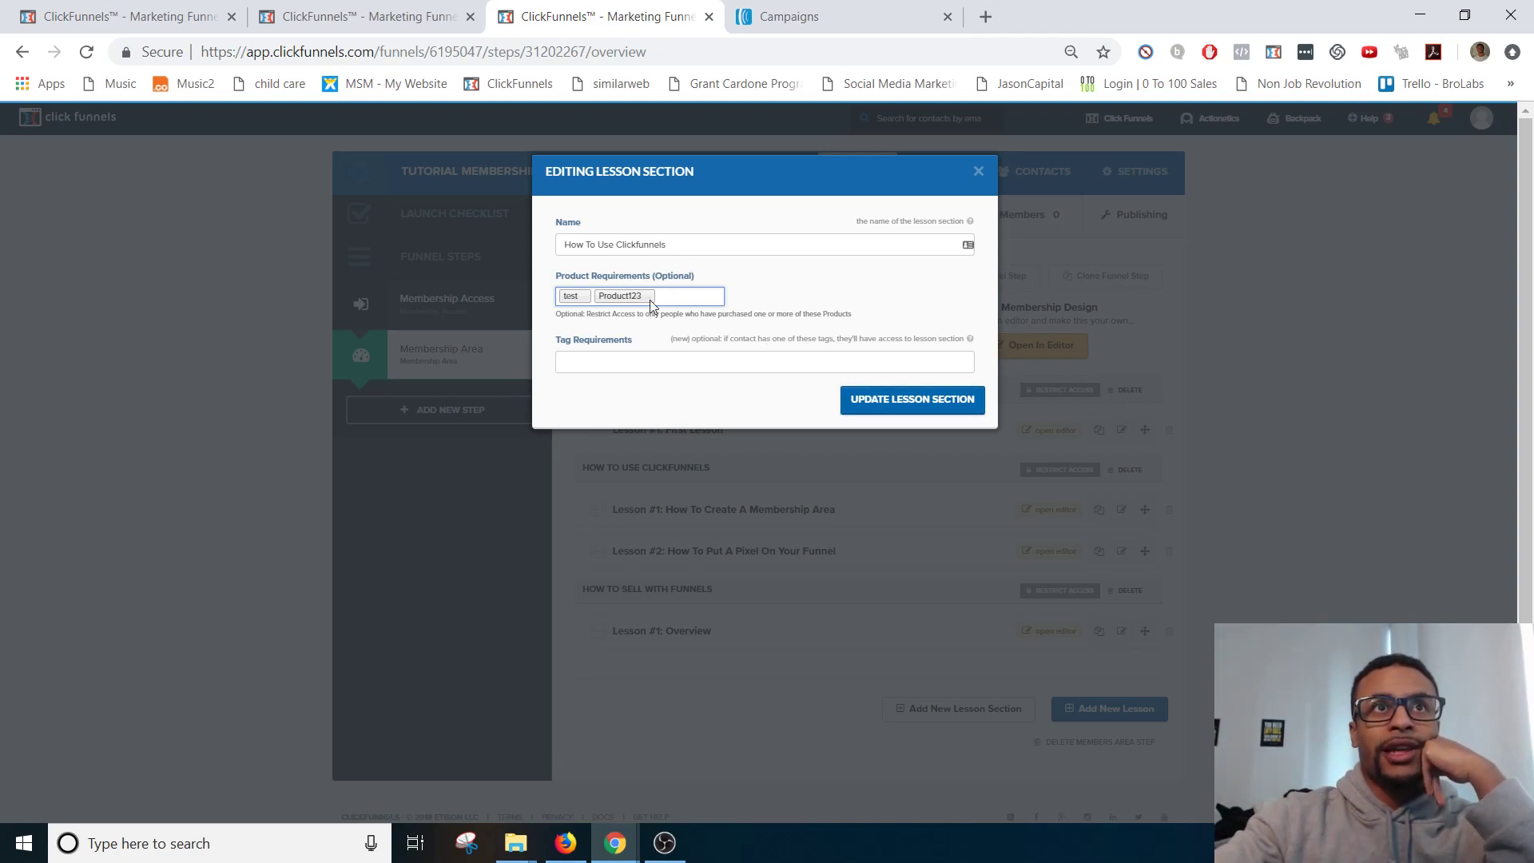
left_click(899, 401)
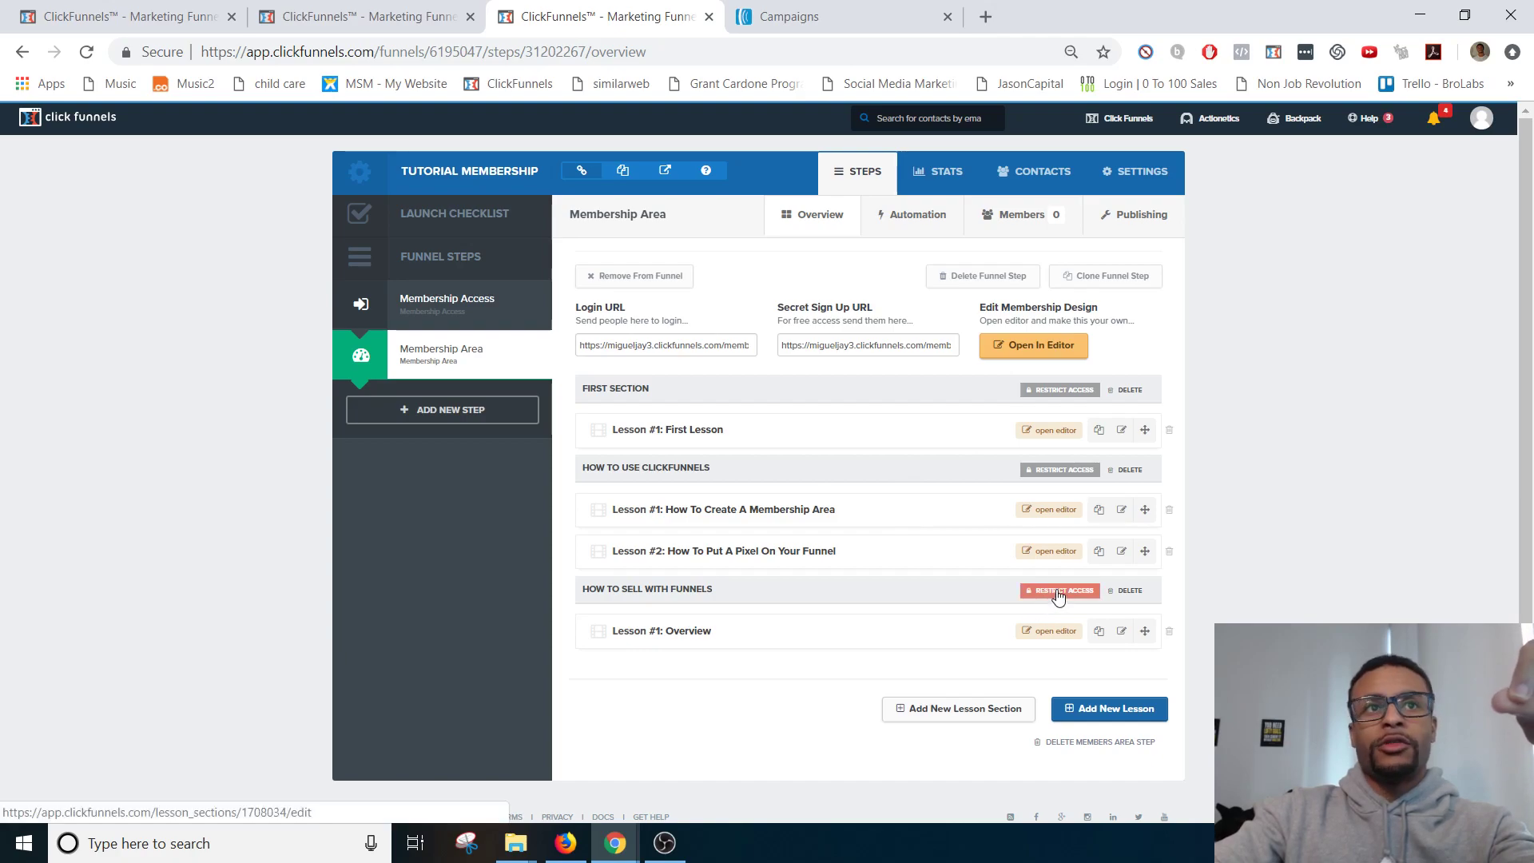
Step: Select the Tutorial Membership area's entire Secret Sign Up URL for copying
left_click(895, 345)
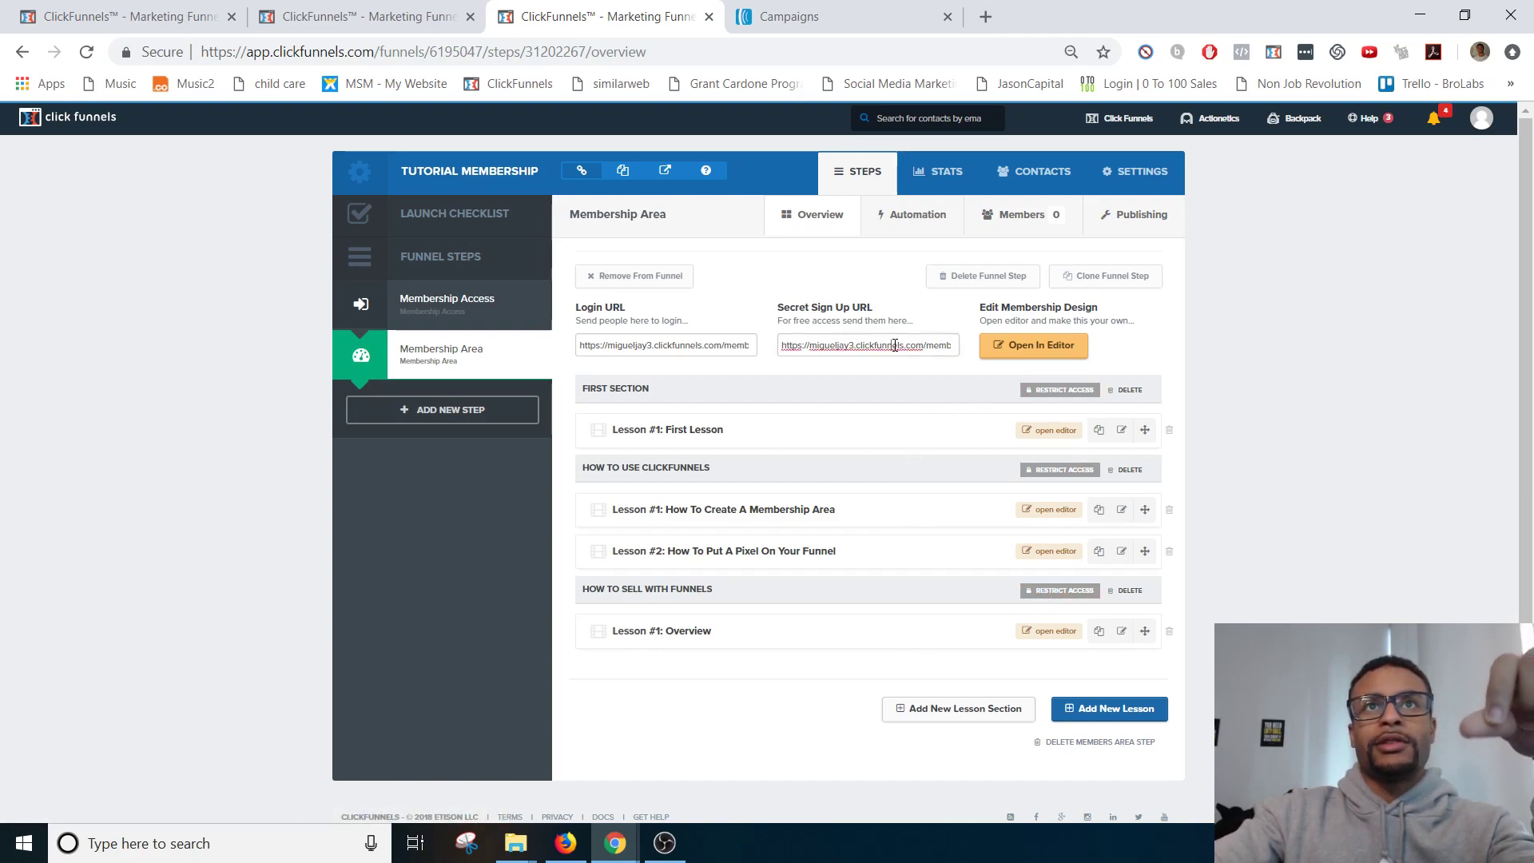
triple_click(895, 345)
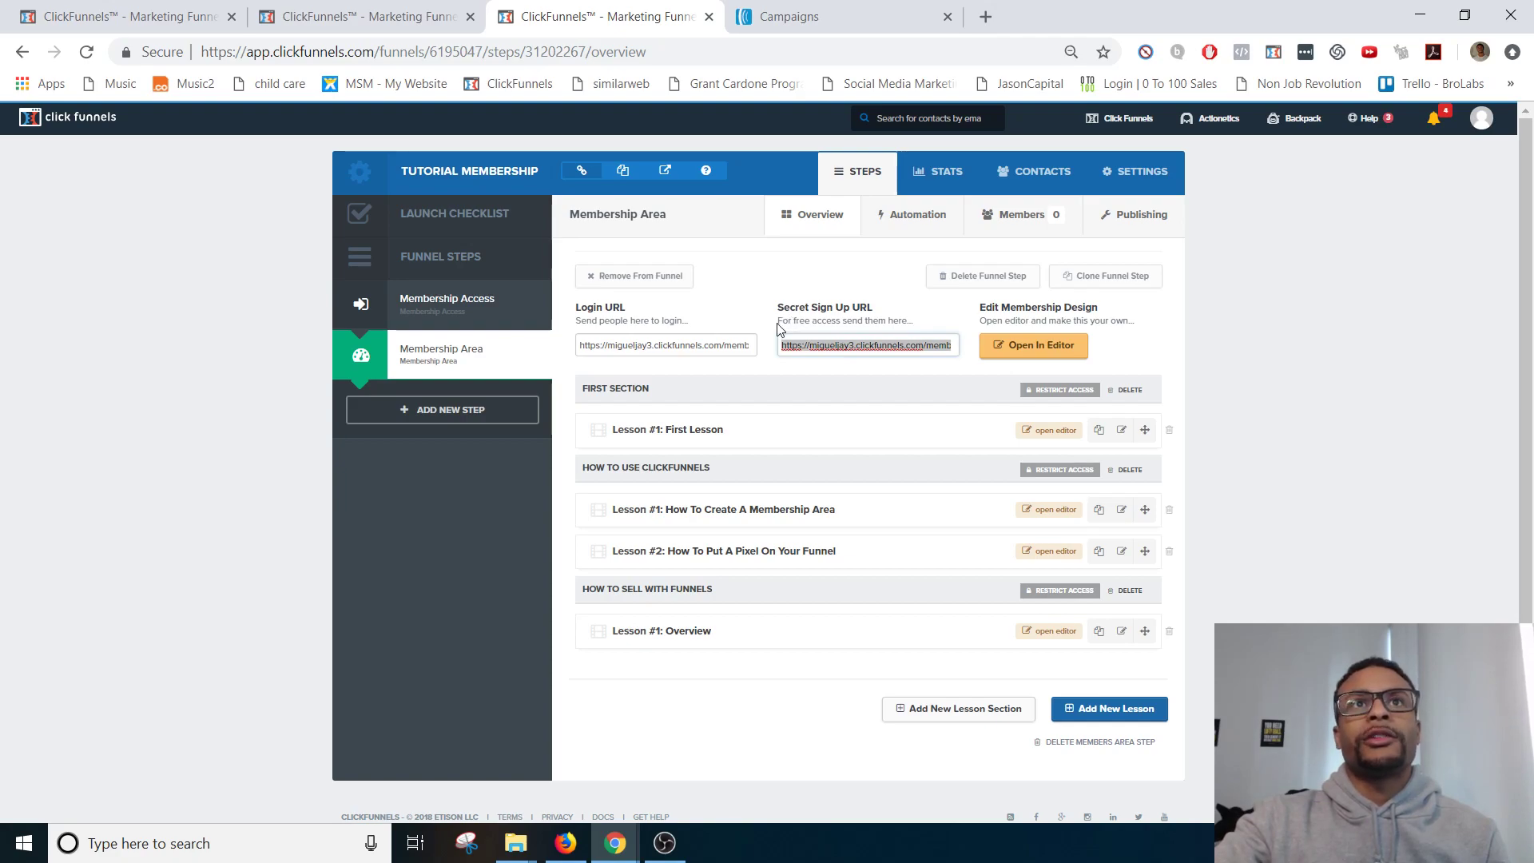
left_click_drag(779, 326, 921, 328)
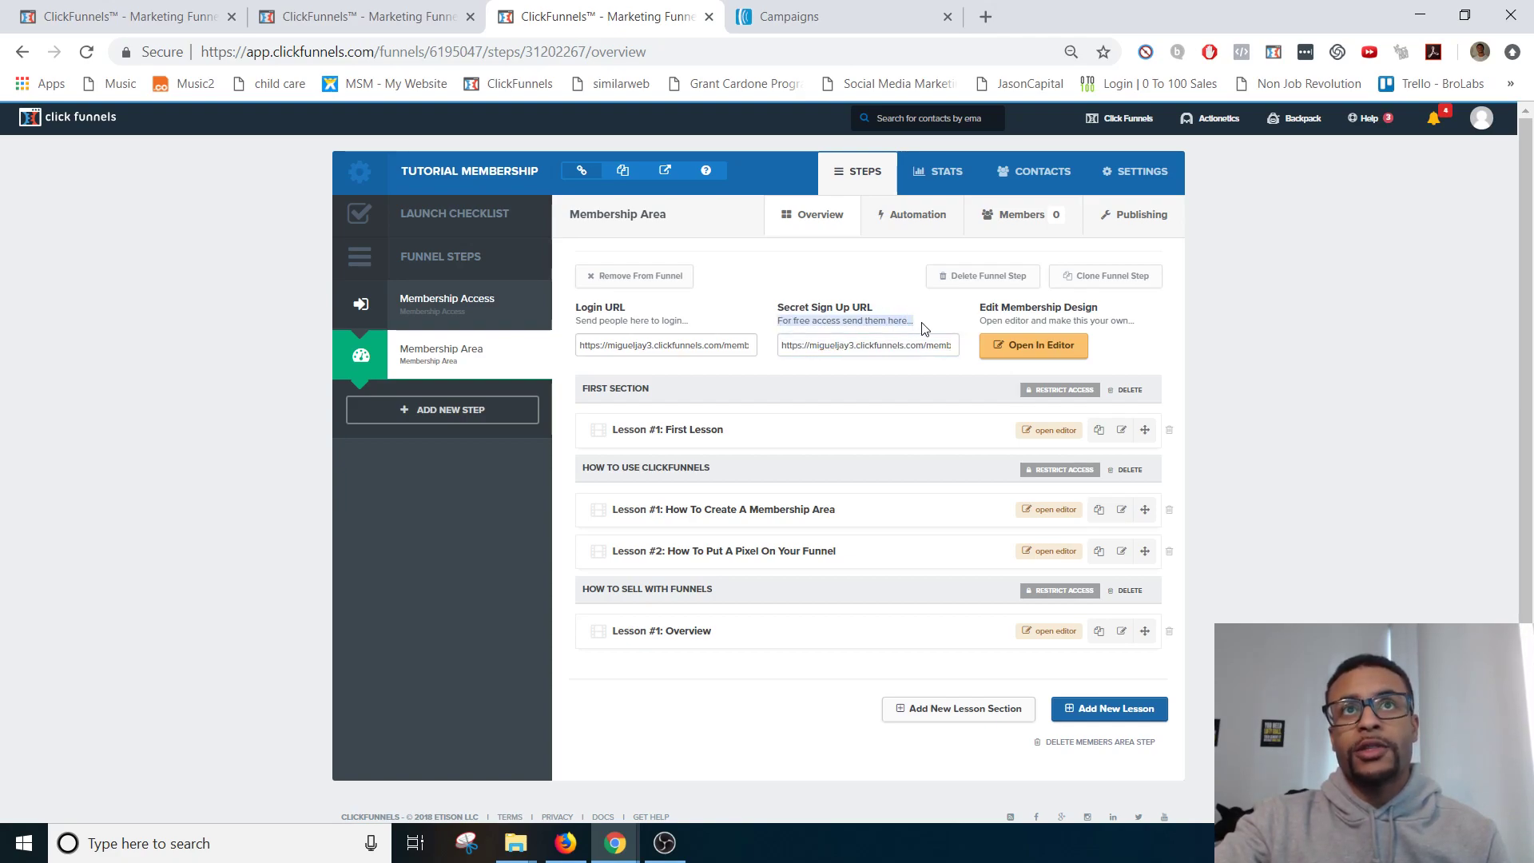
left_click(920, 330)
left_click(890, 350)
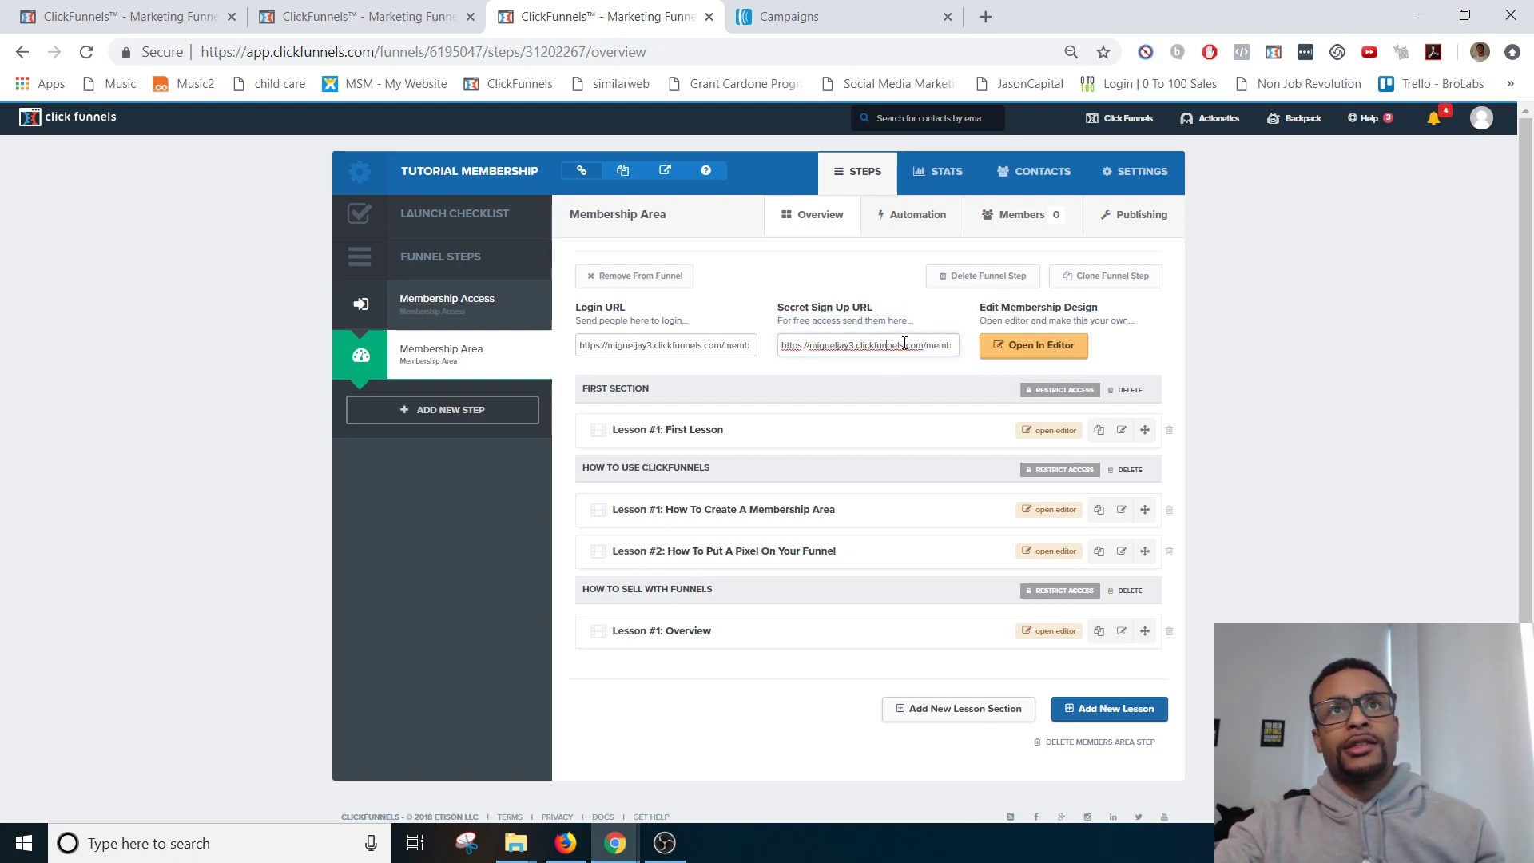
key("ctrl+a")
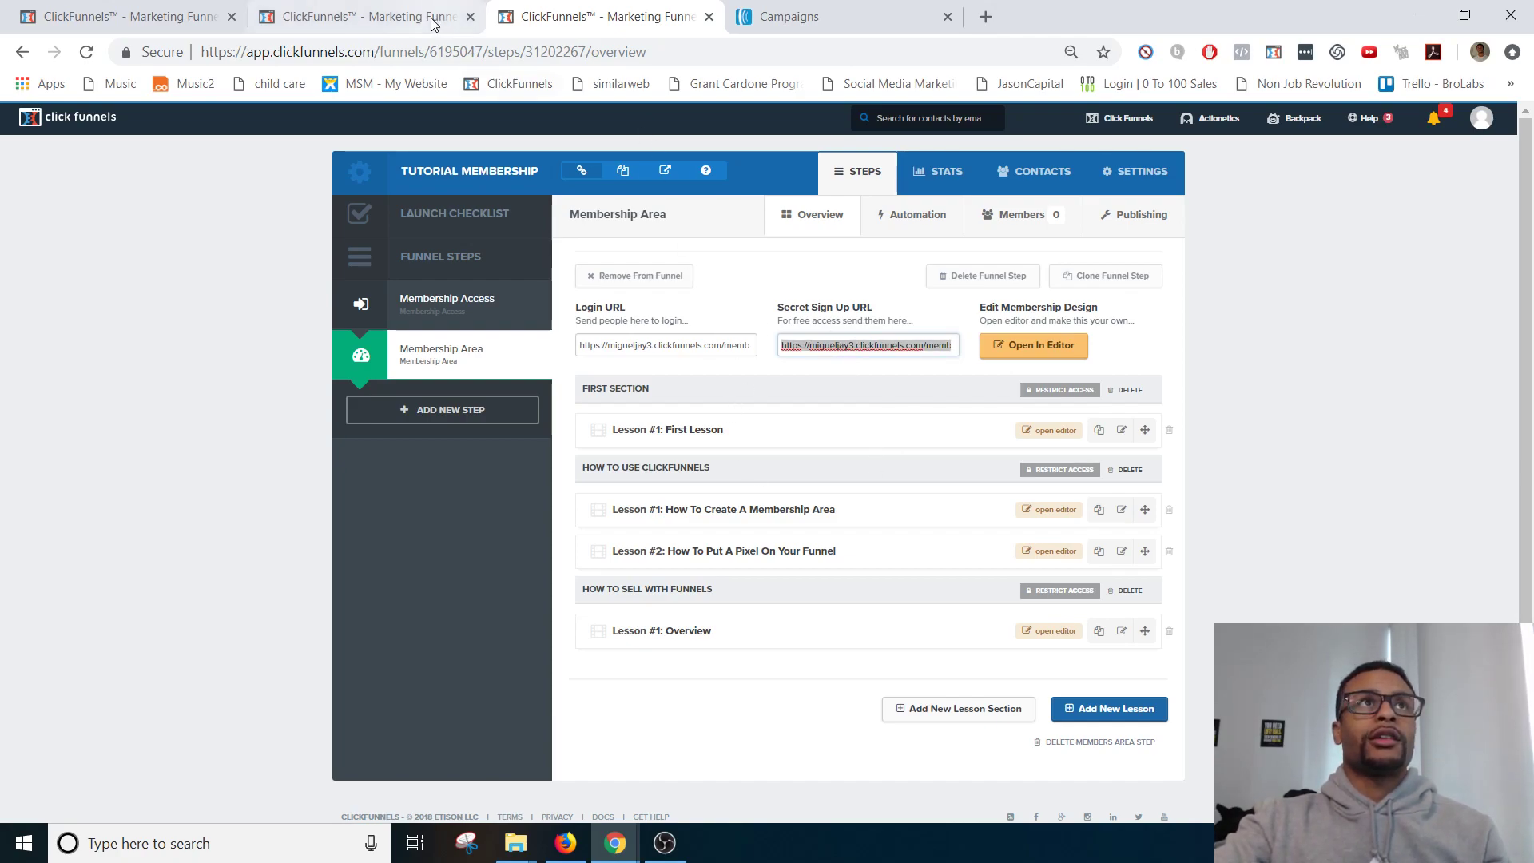
Step: Replace Product123's email placeholder with lines 'Membership Area 1' and 'Membership Area 2'
left_click(372, 16)
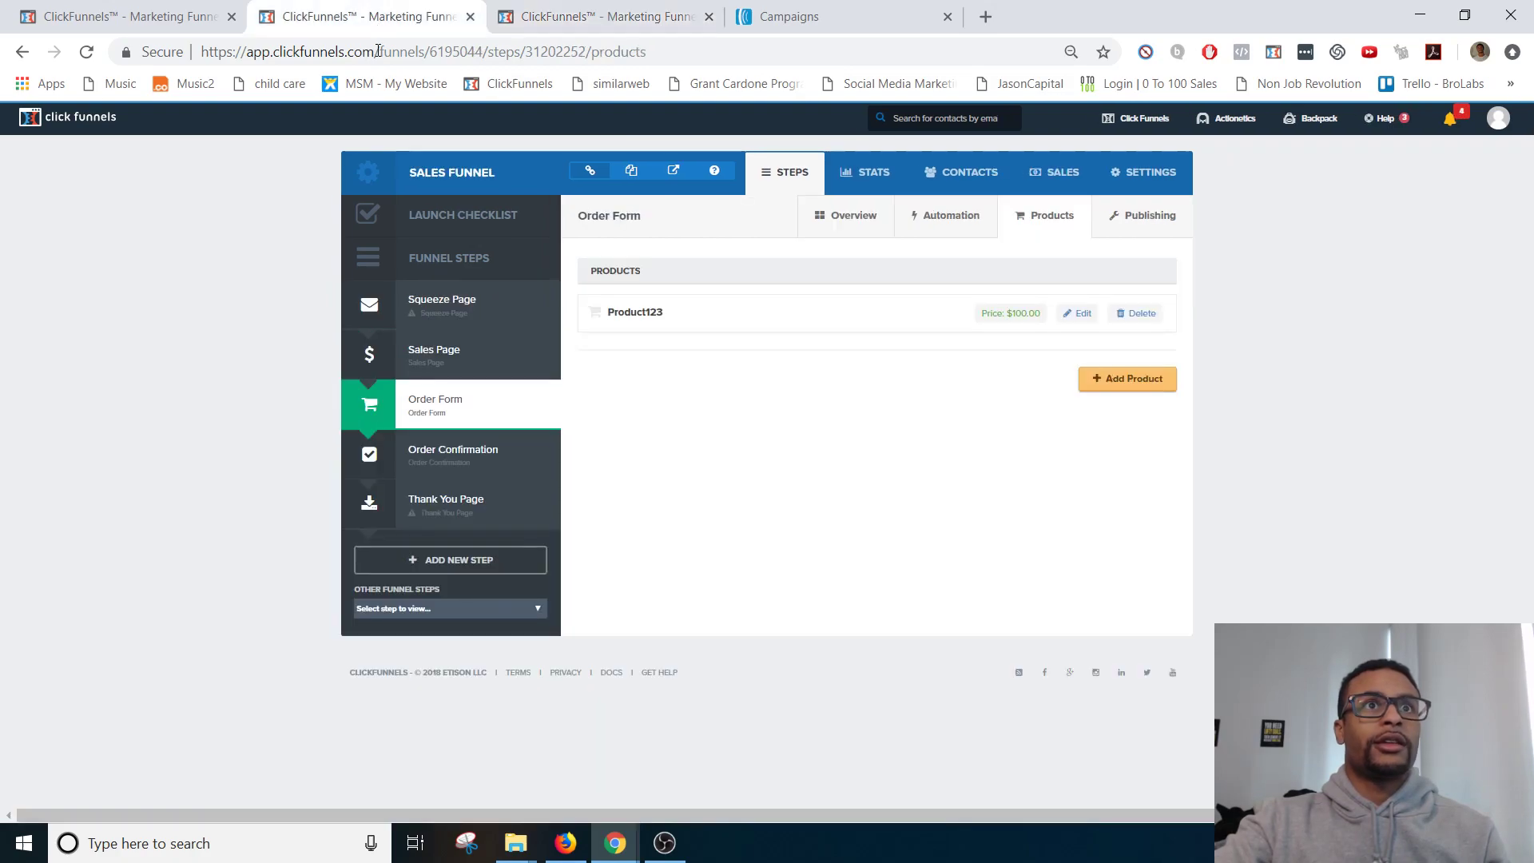
left_click(1082, 315)
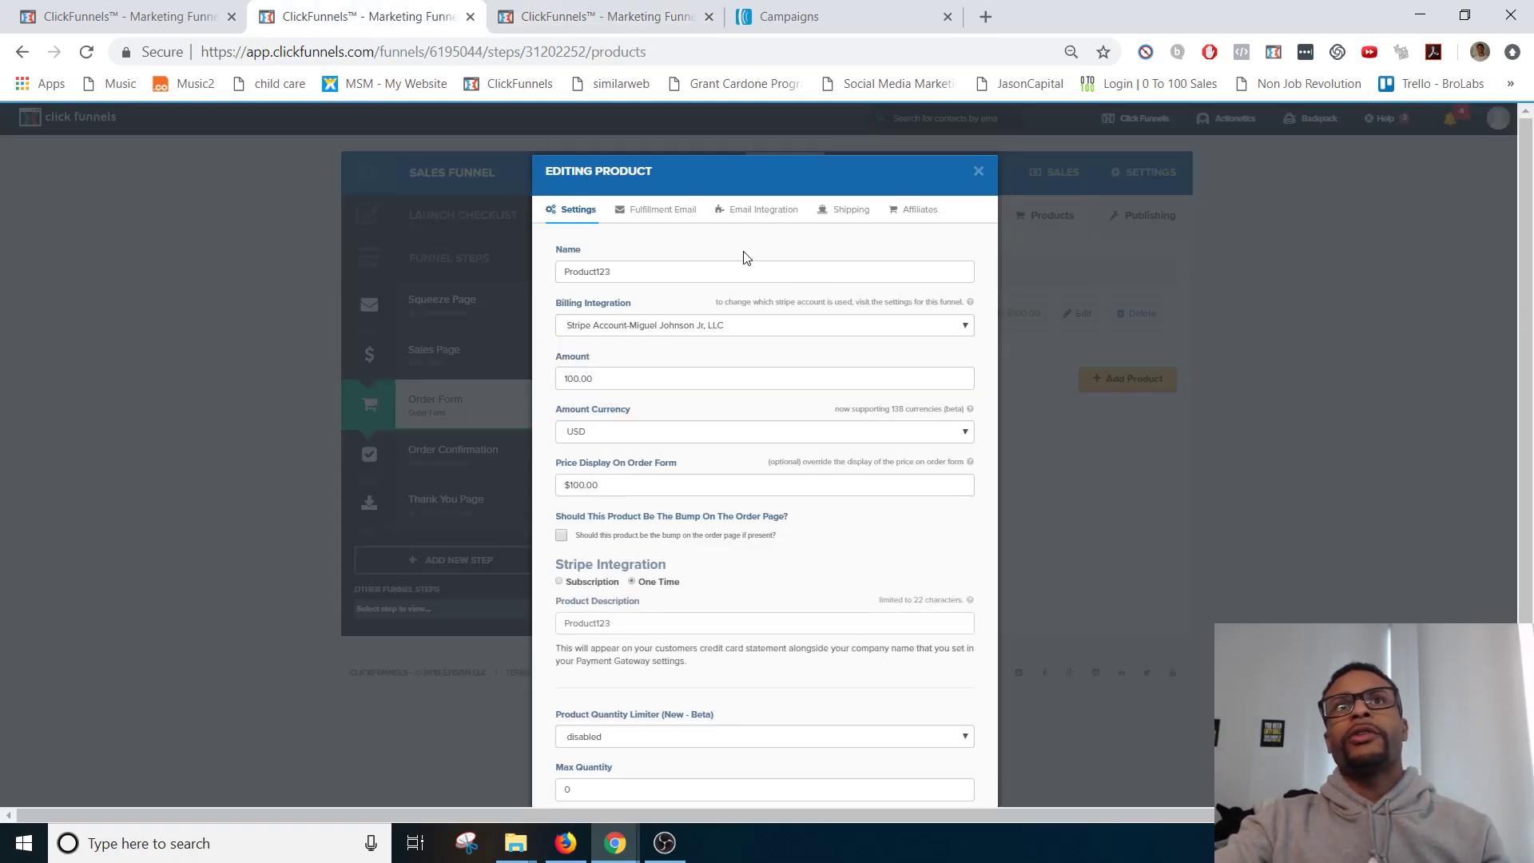
left_click(671, 210)
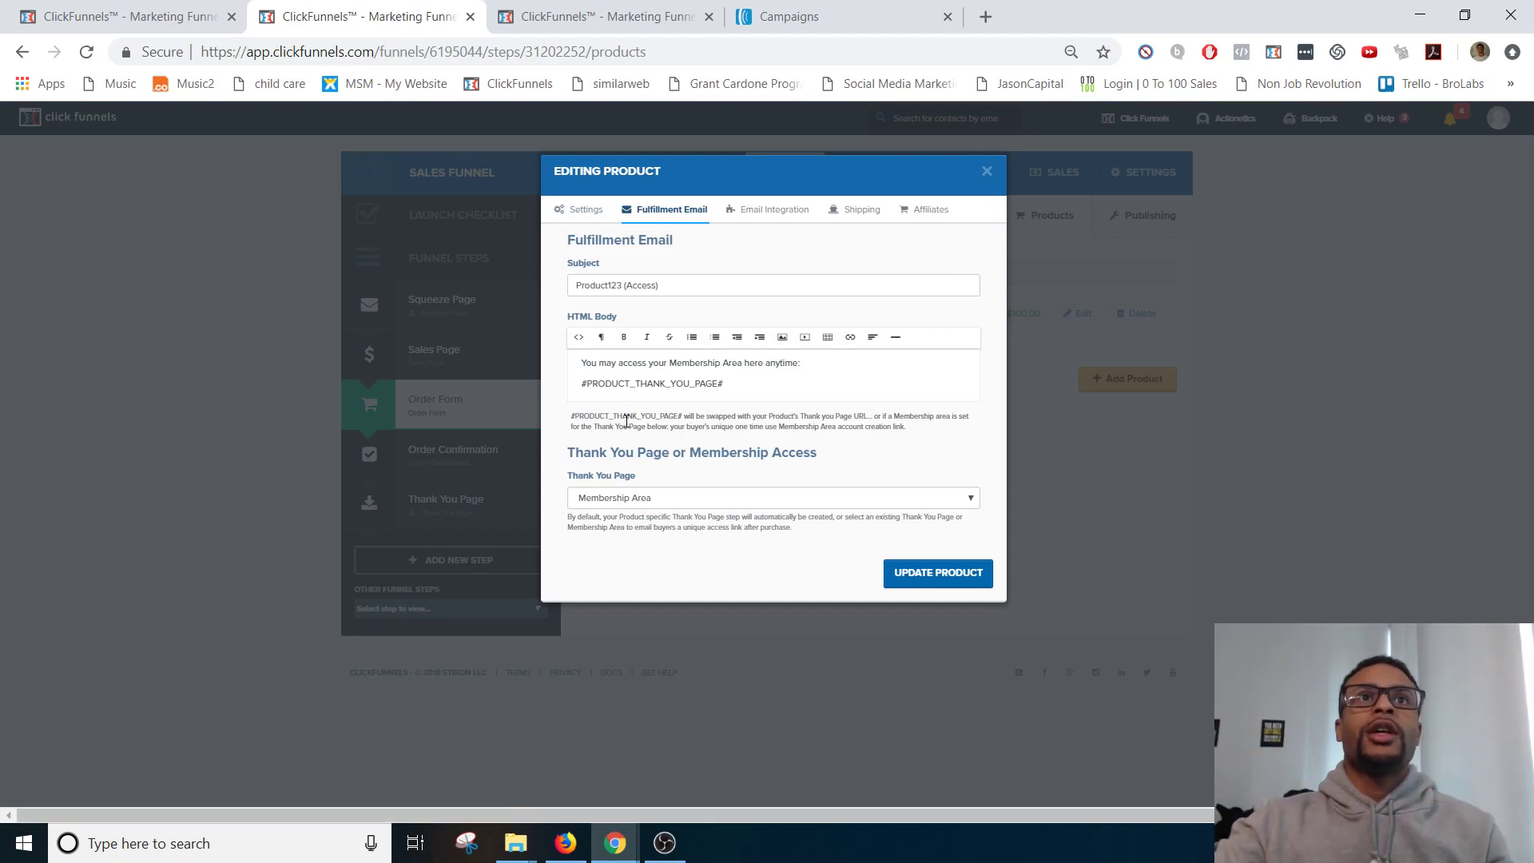
left_click_drag(741, 383, 344, 379)
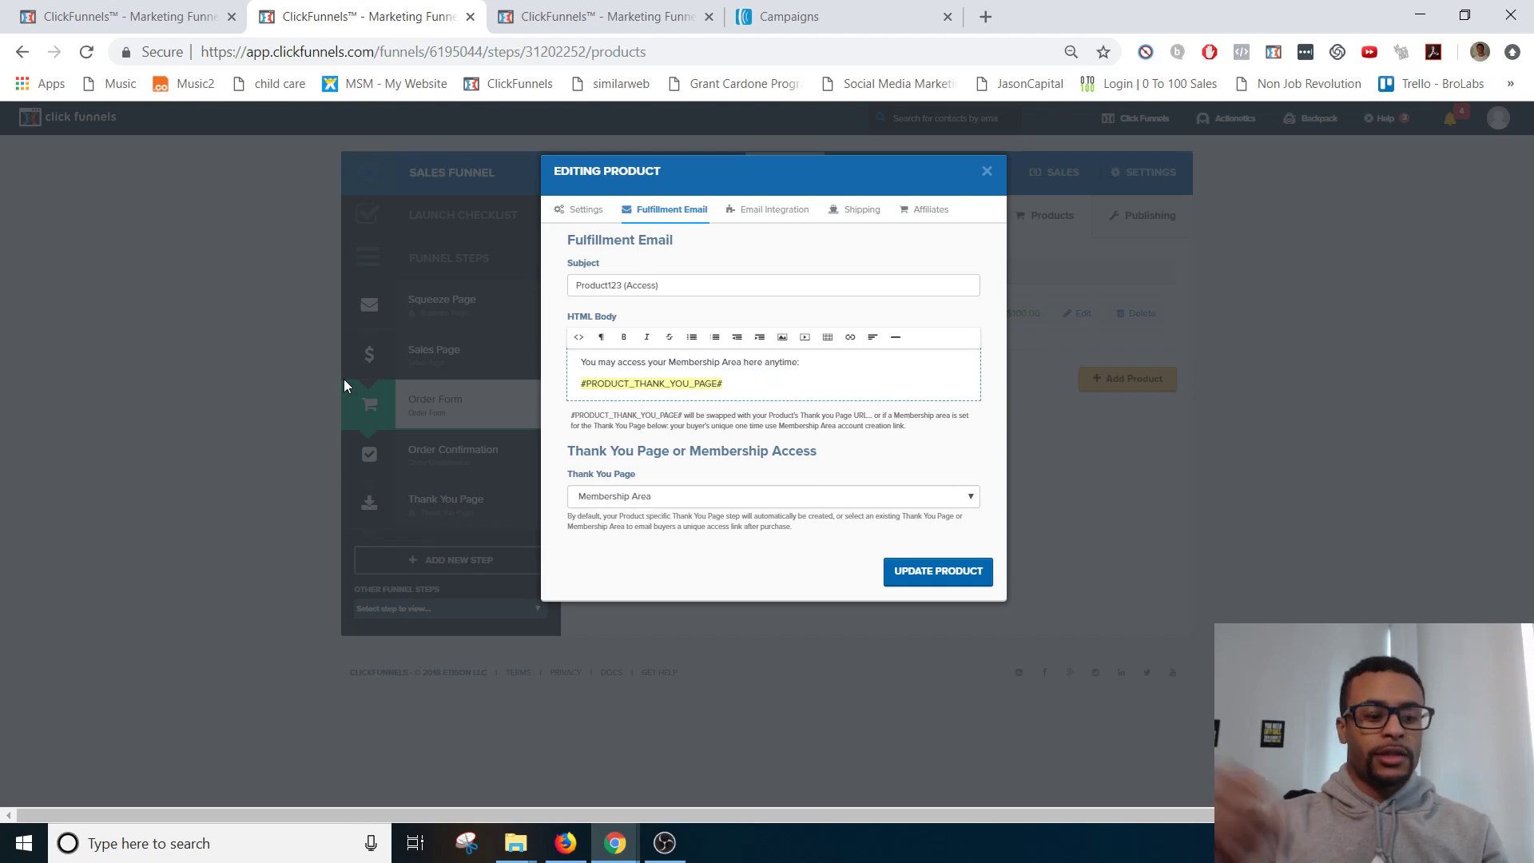
type("Membership Are")
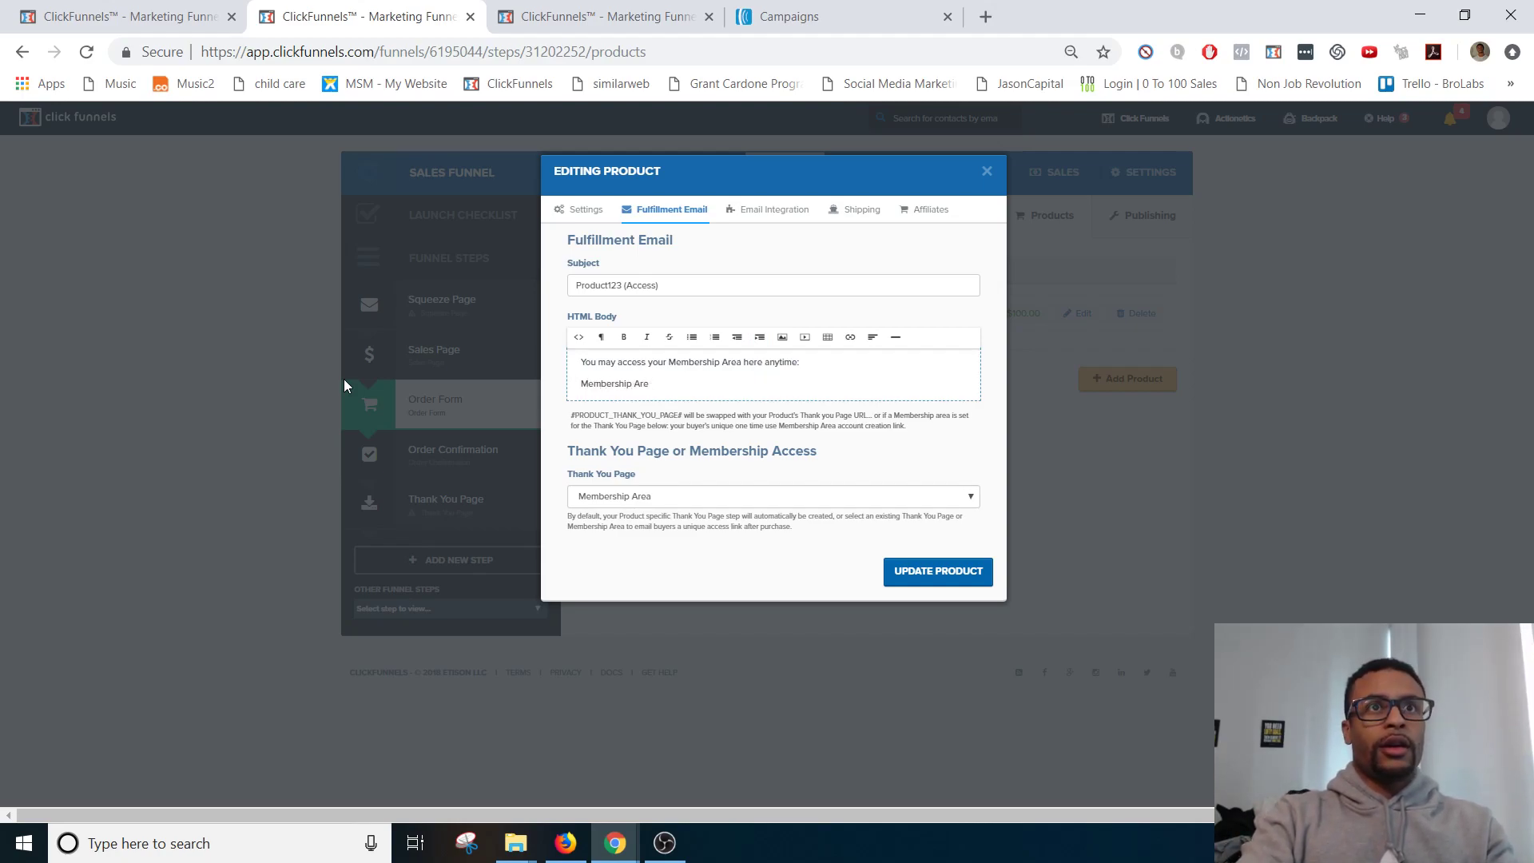
type("a")
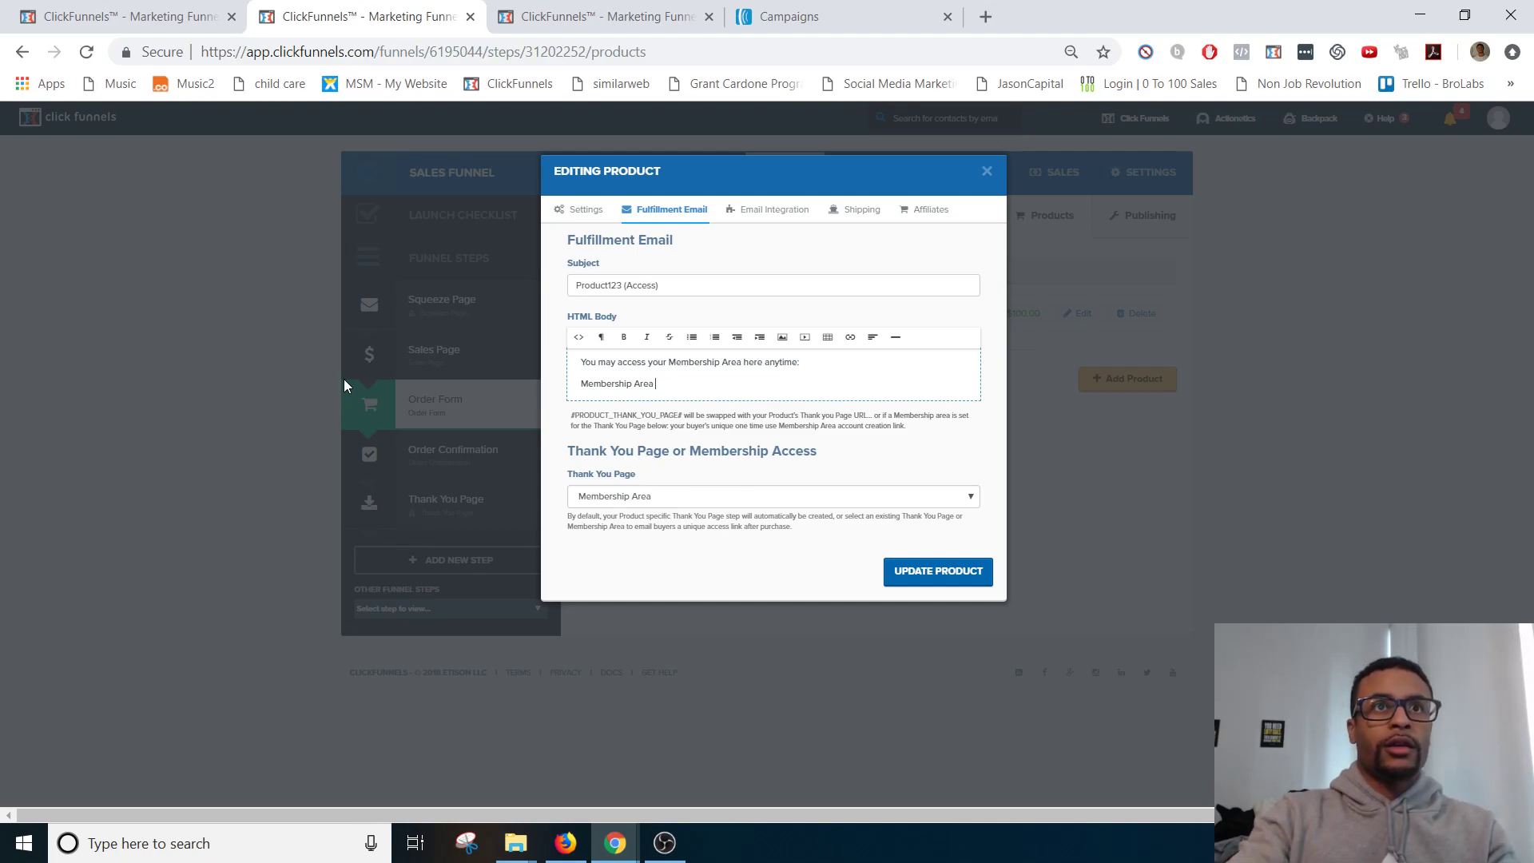
type(" m1")
key("Return")
type("Membership Ar")
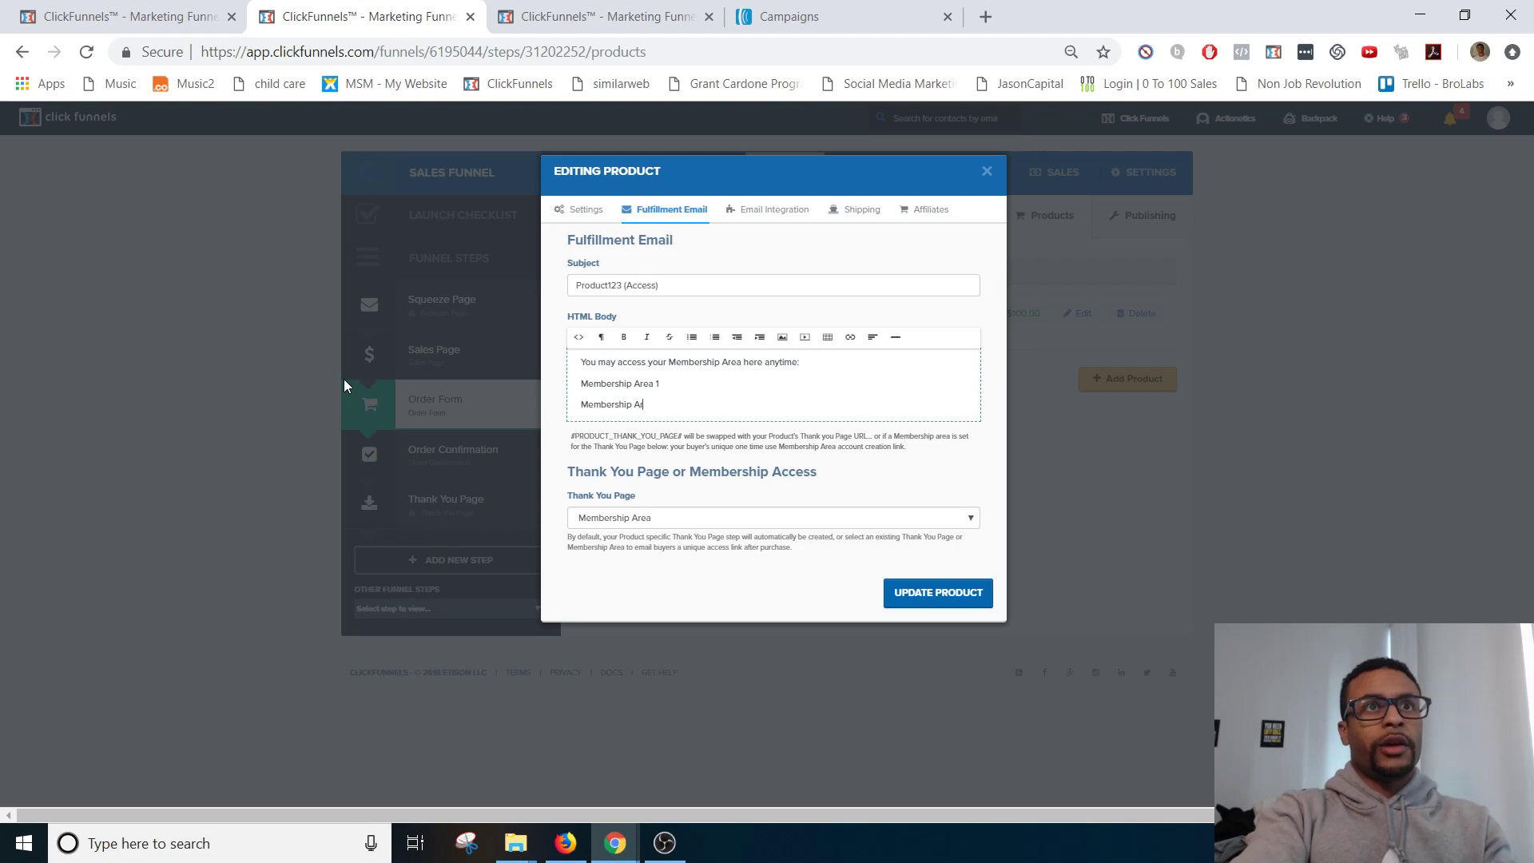
type("ea 2")
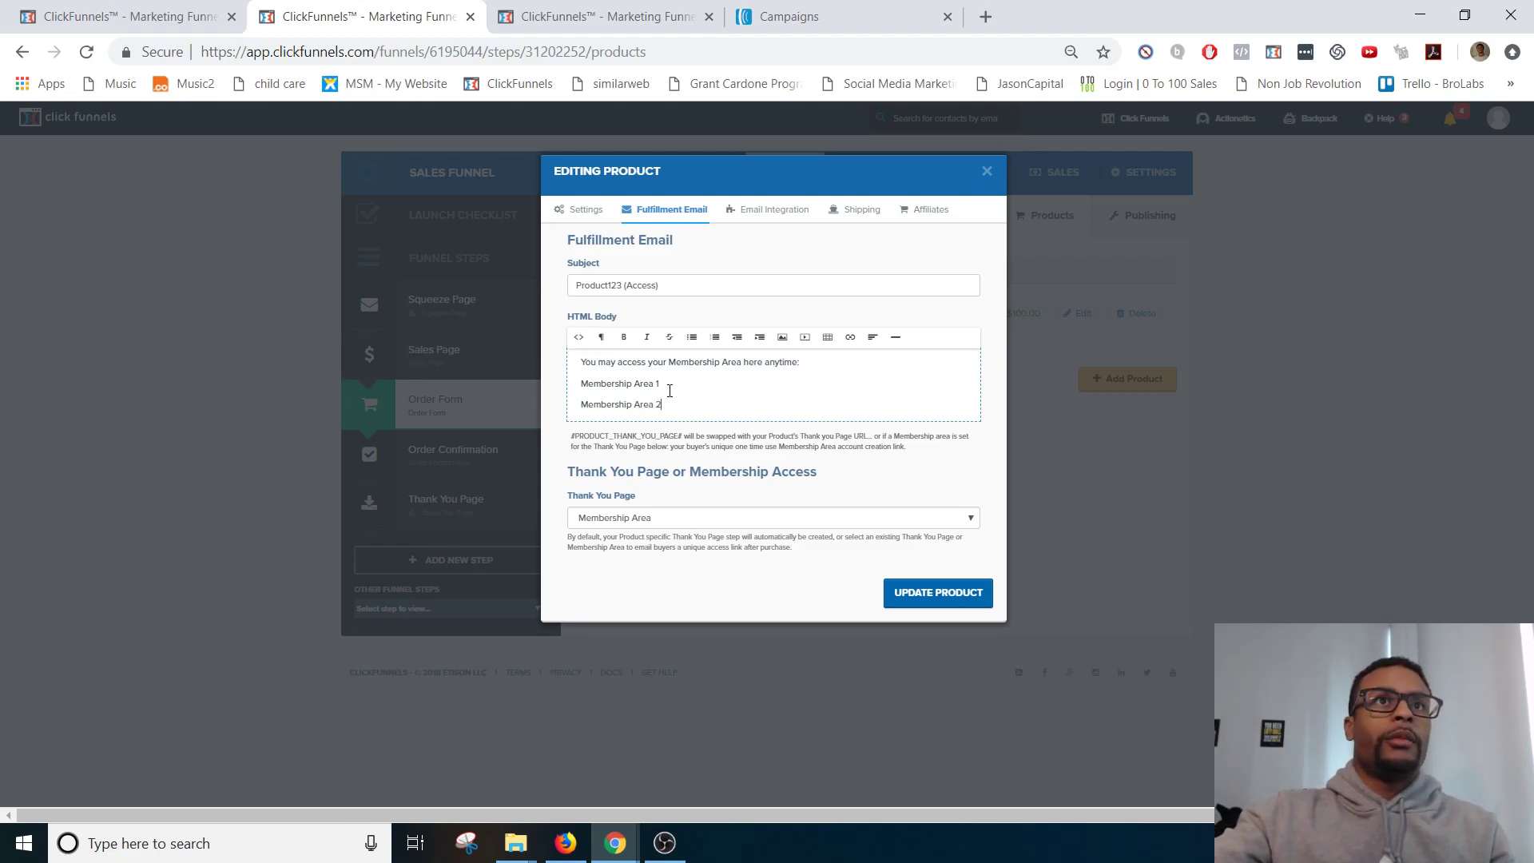
Step: Link 'Membership Area 1' to the pasted sign-up URL and save the product
left_click_drag(617, 382, 581, 383)
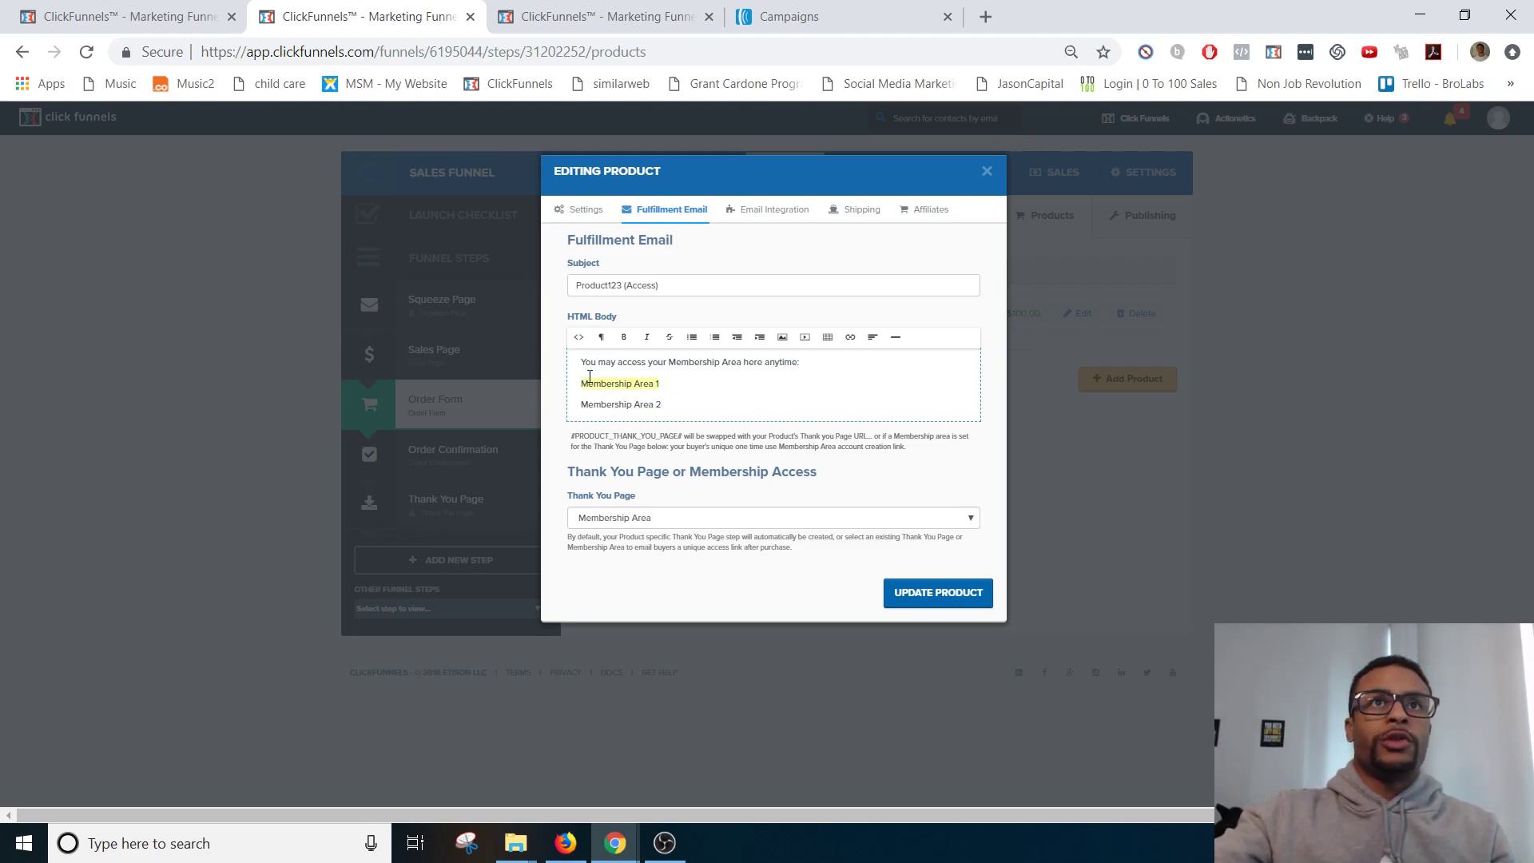
left_click(850, 337)
left_click(867, 364)
left_click(656, 448)
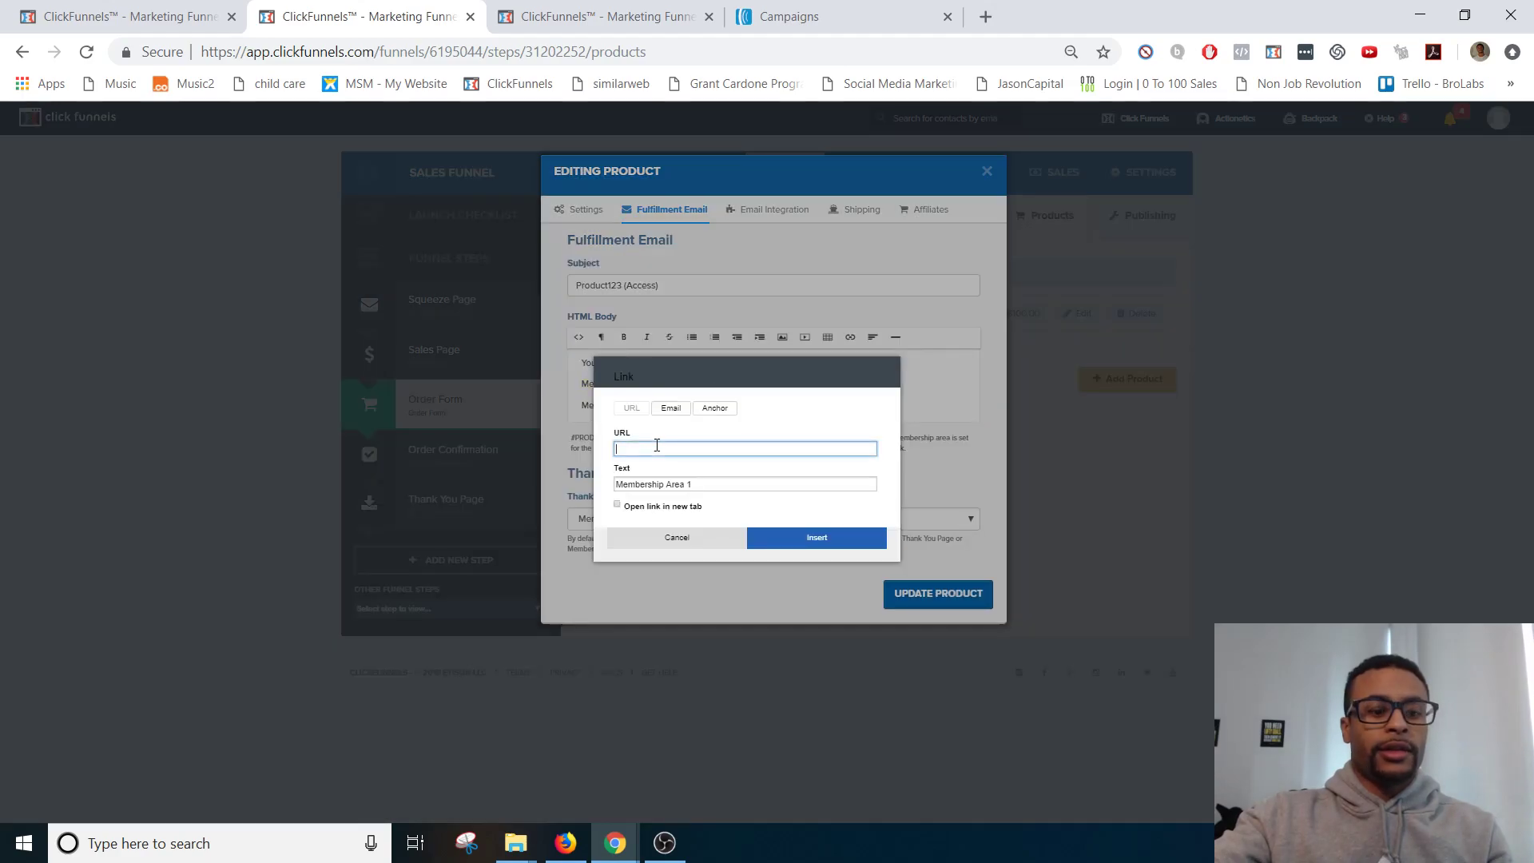
key("ctrl+v")
left_click(754, 538)
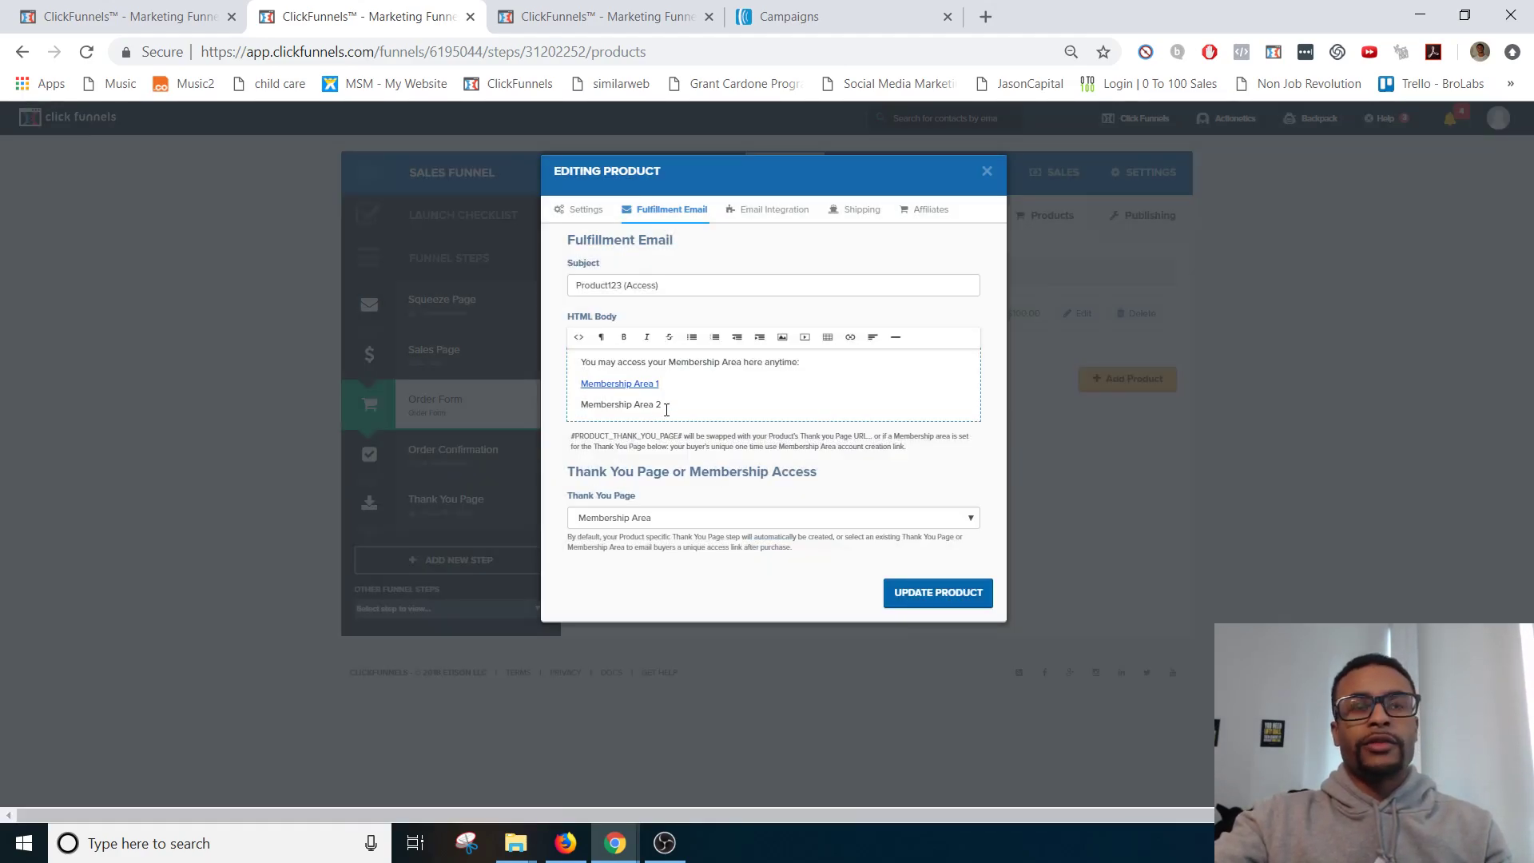
left_click(914, 591)
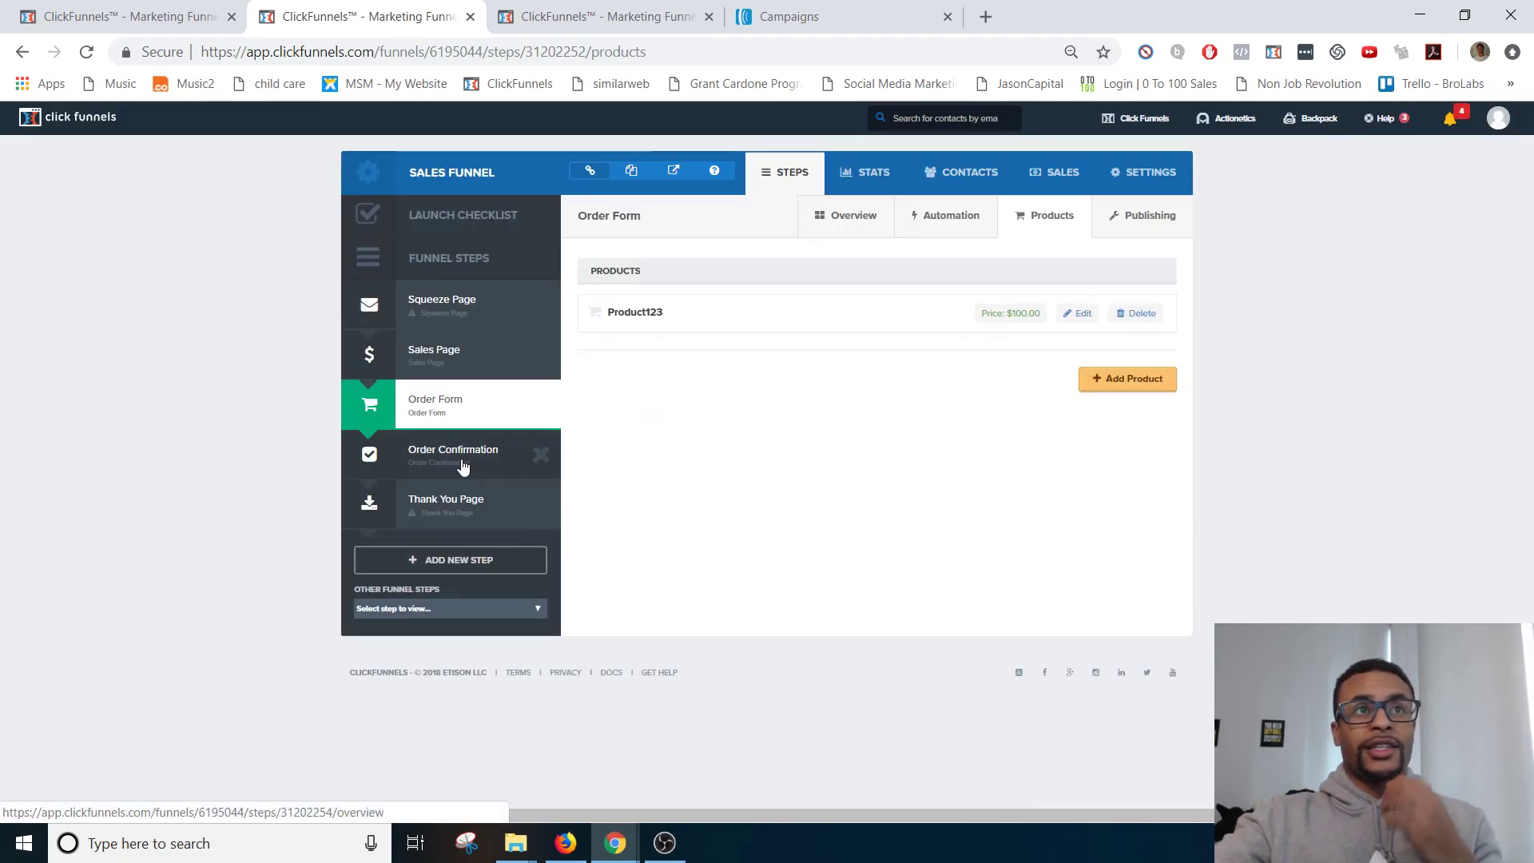
Step: Open the Order Confirmation page in the editor and add a button below the thank-you text
left_click(461, 459)
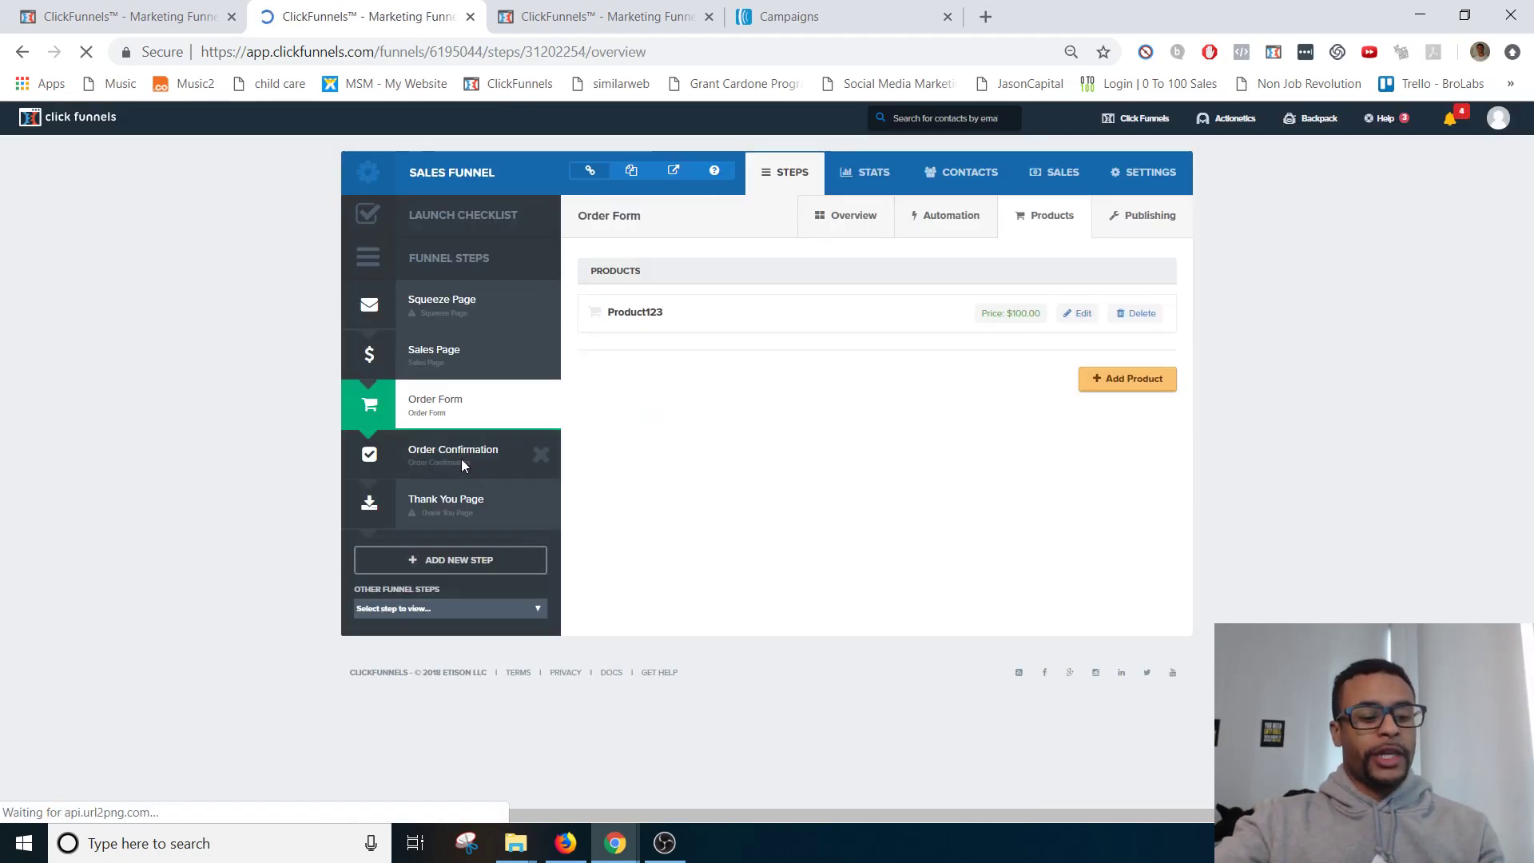
left_click(625, 478)
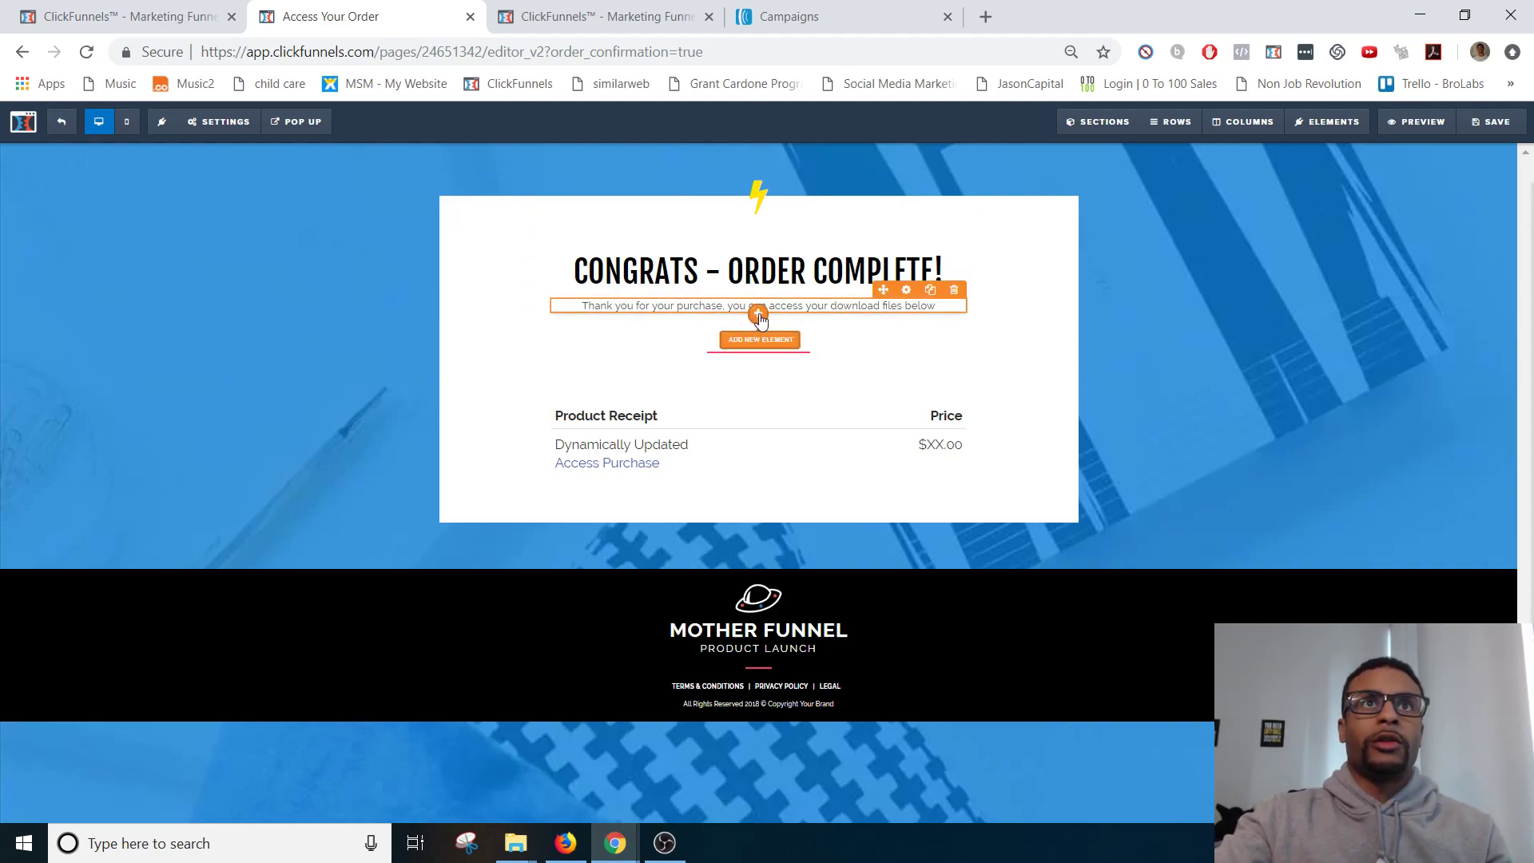
left_click(758, 316)
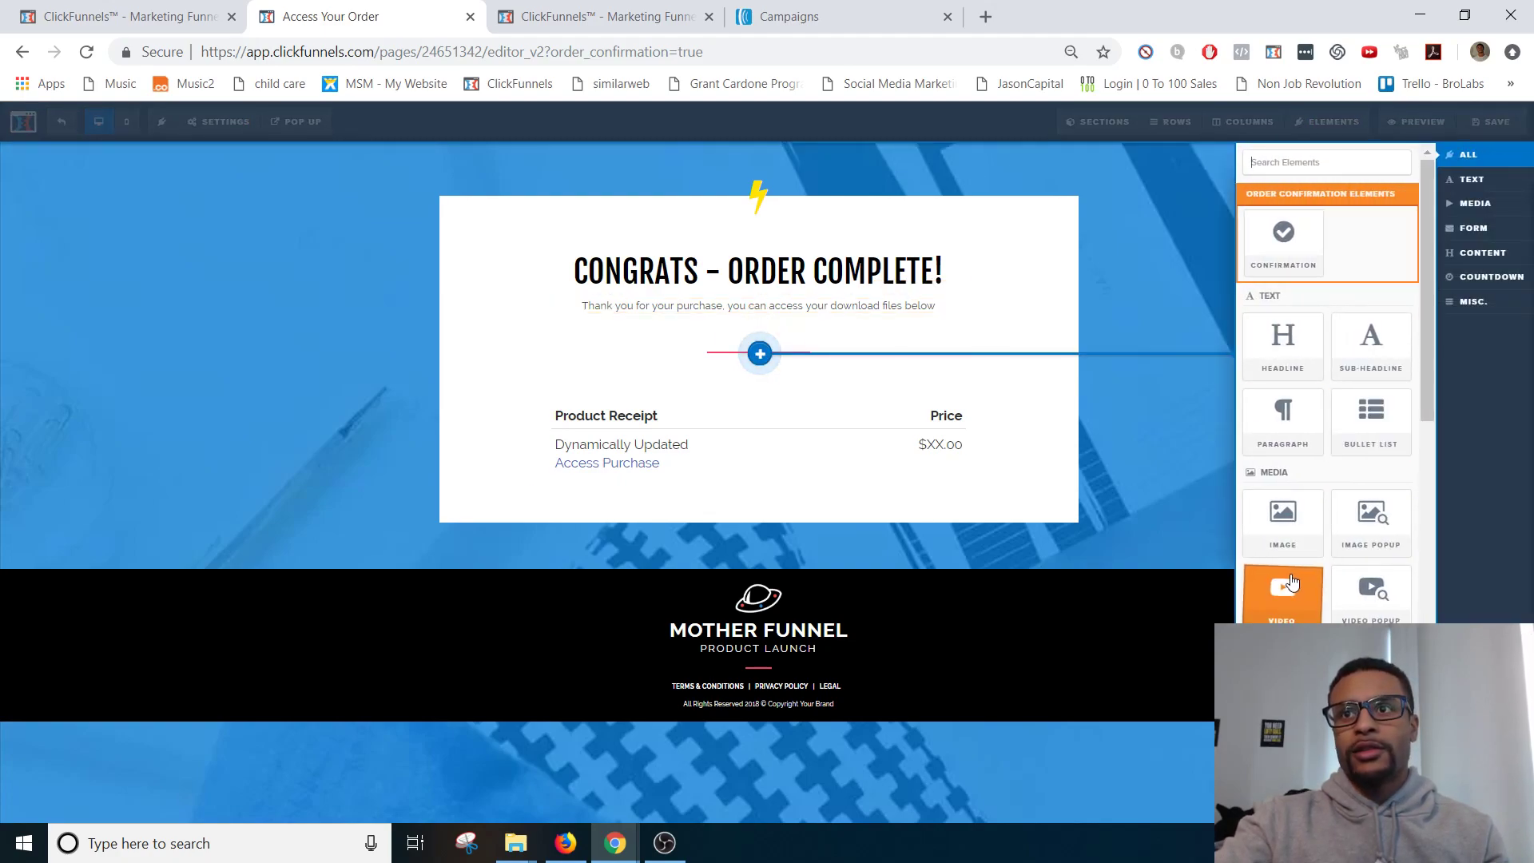
scroll(1291, 584, "down", 5)
left_click(1282, 579)
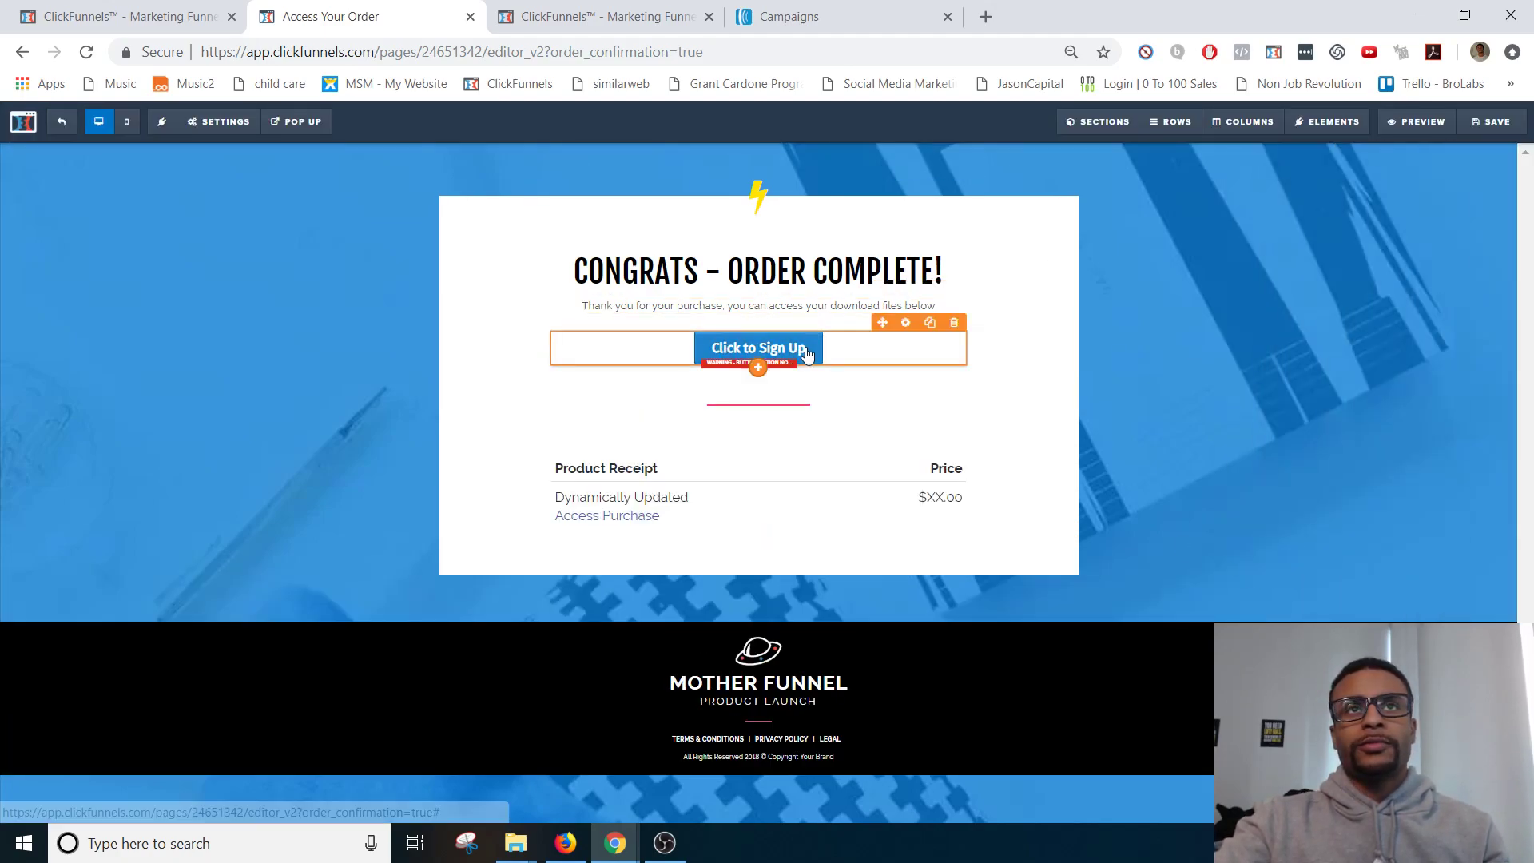
Step: Set the button's action to Go To Website URL with the pasted membership sign-up link
left_click(807, 355)
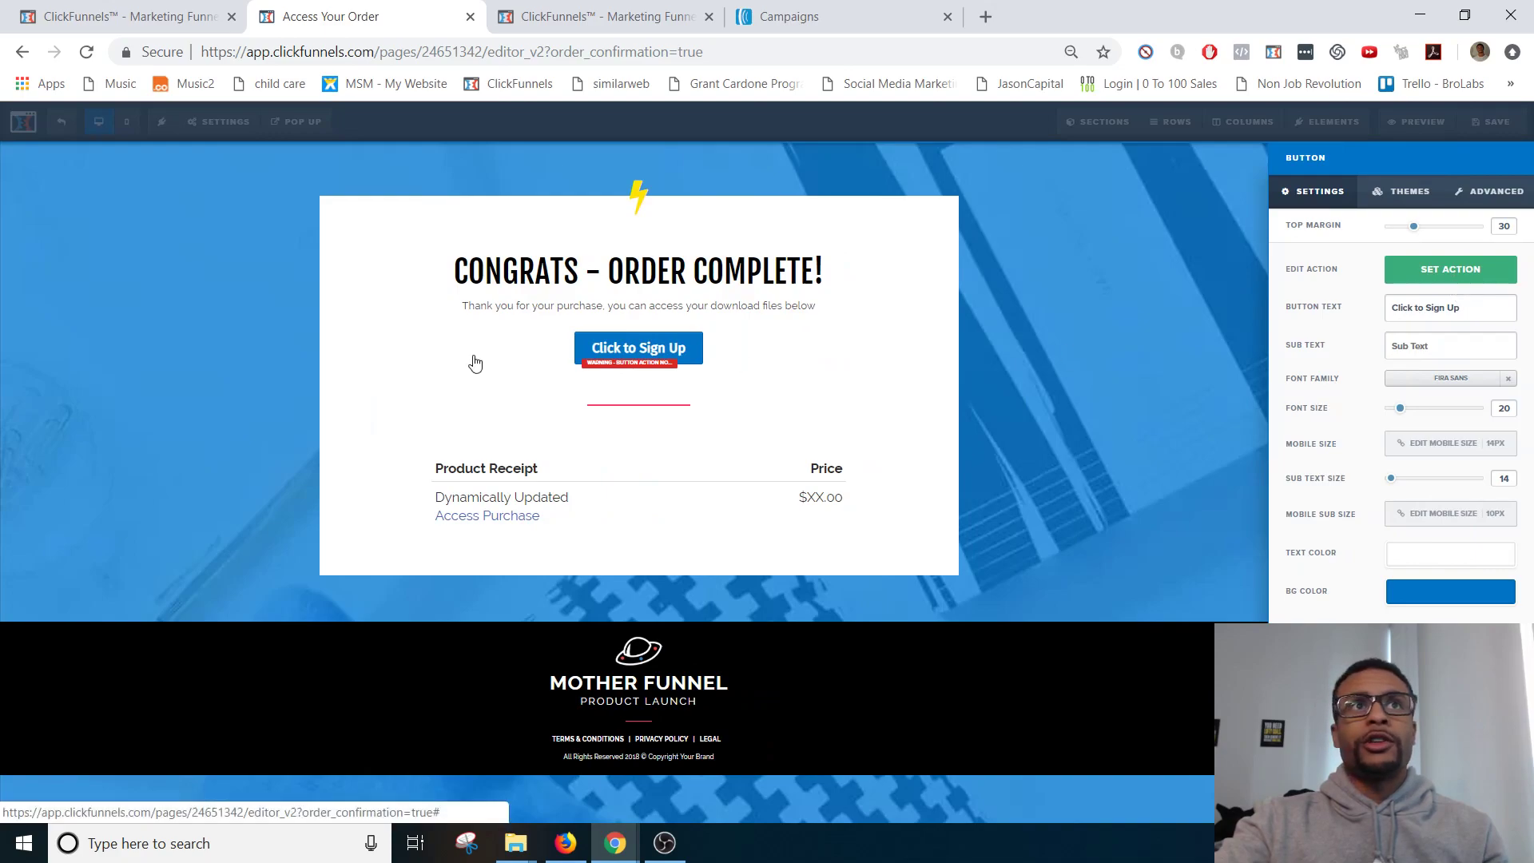
left_click(1411, 276)
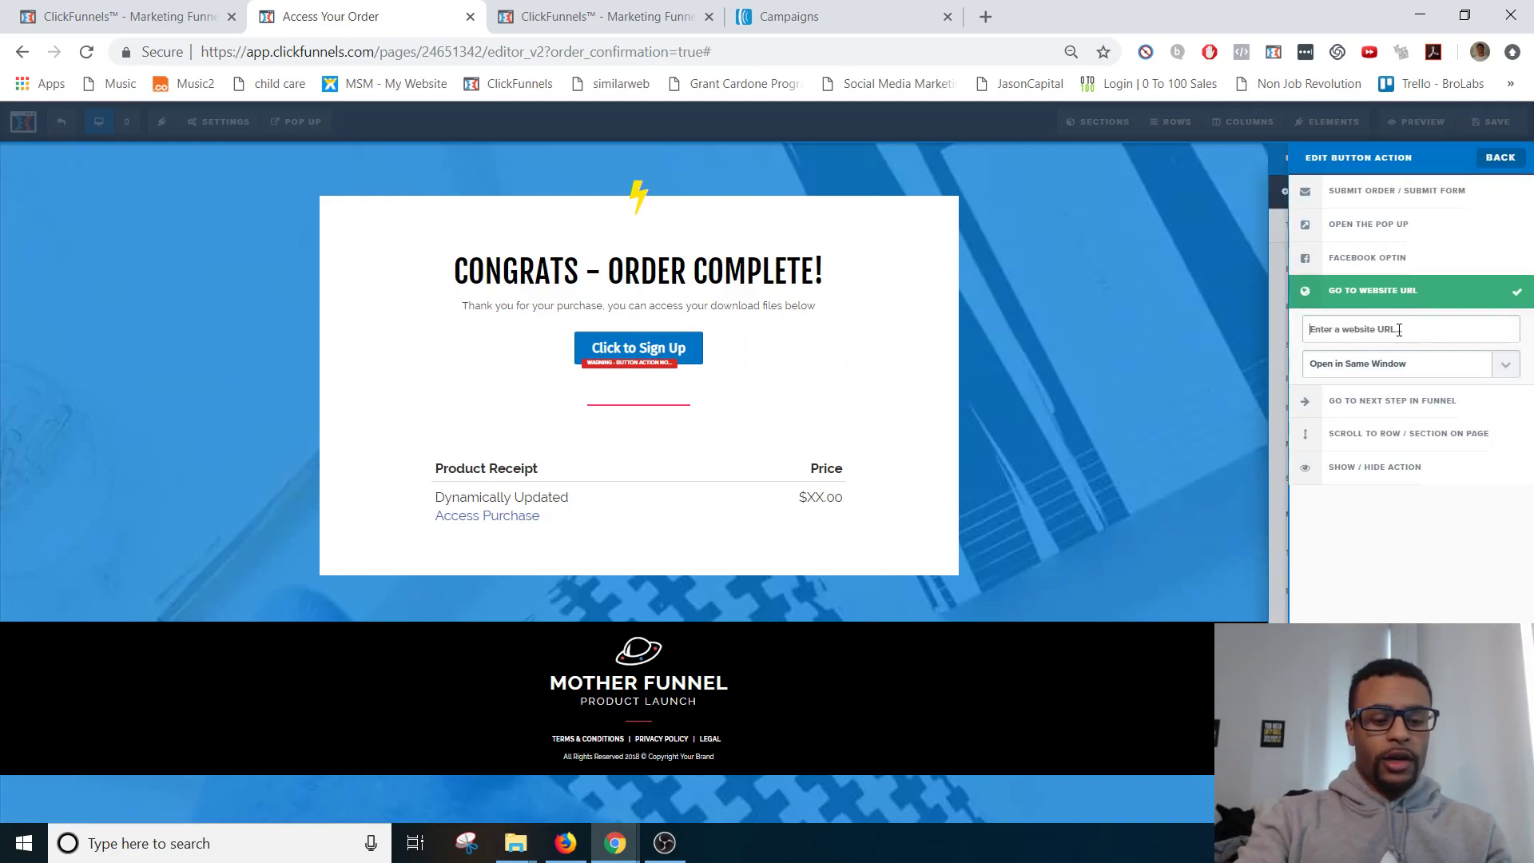
key("ctrl+v")
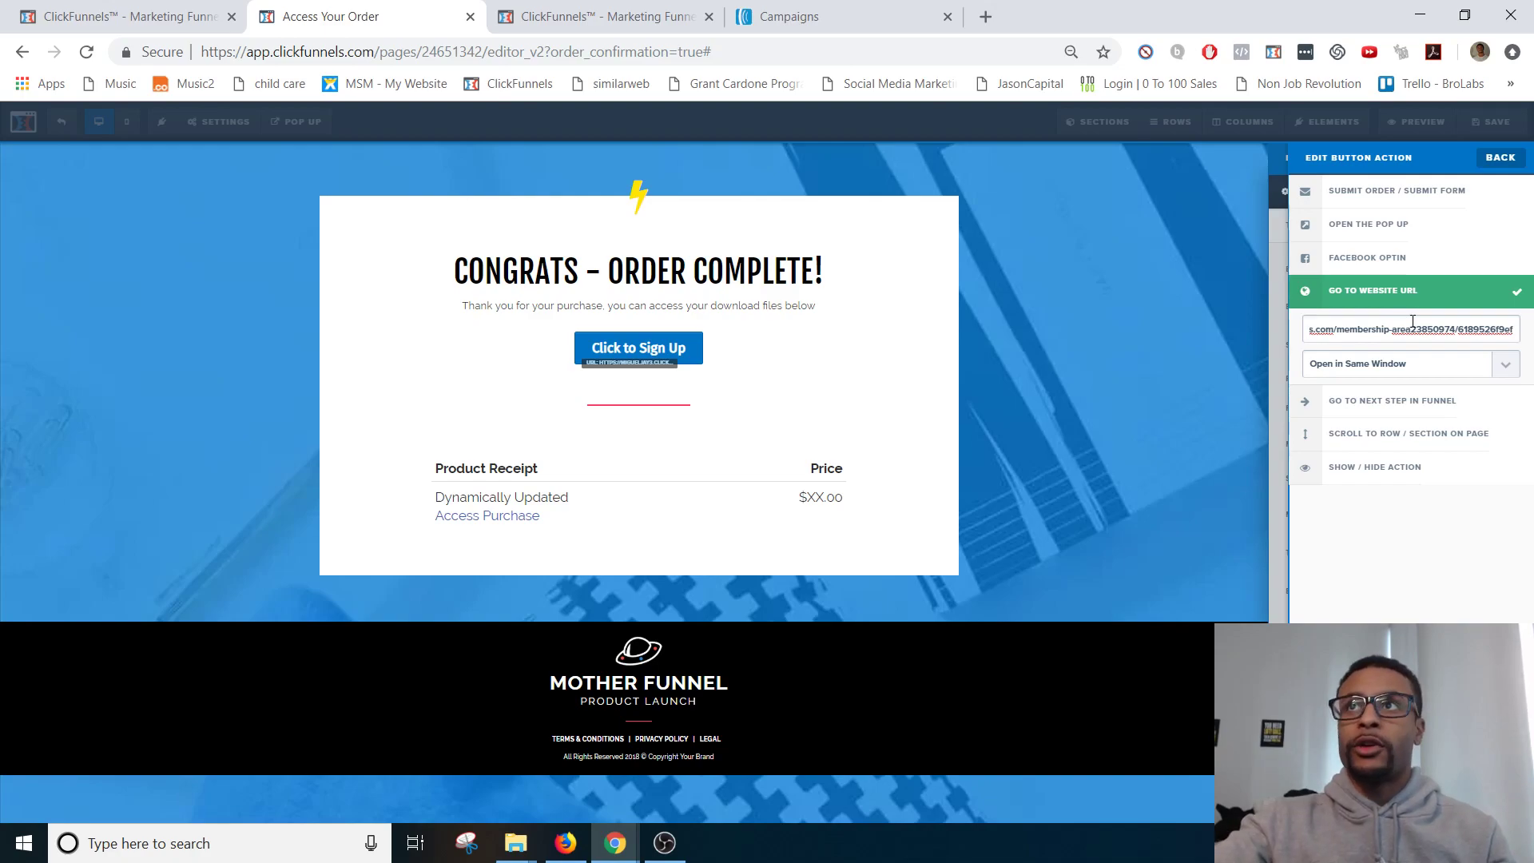
Step: Change the button text to 'Access Your Membership Area Here' and the sub text to 'Click here To Get Started'
left_click(1500, 159)
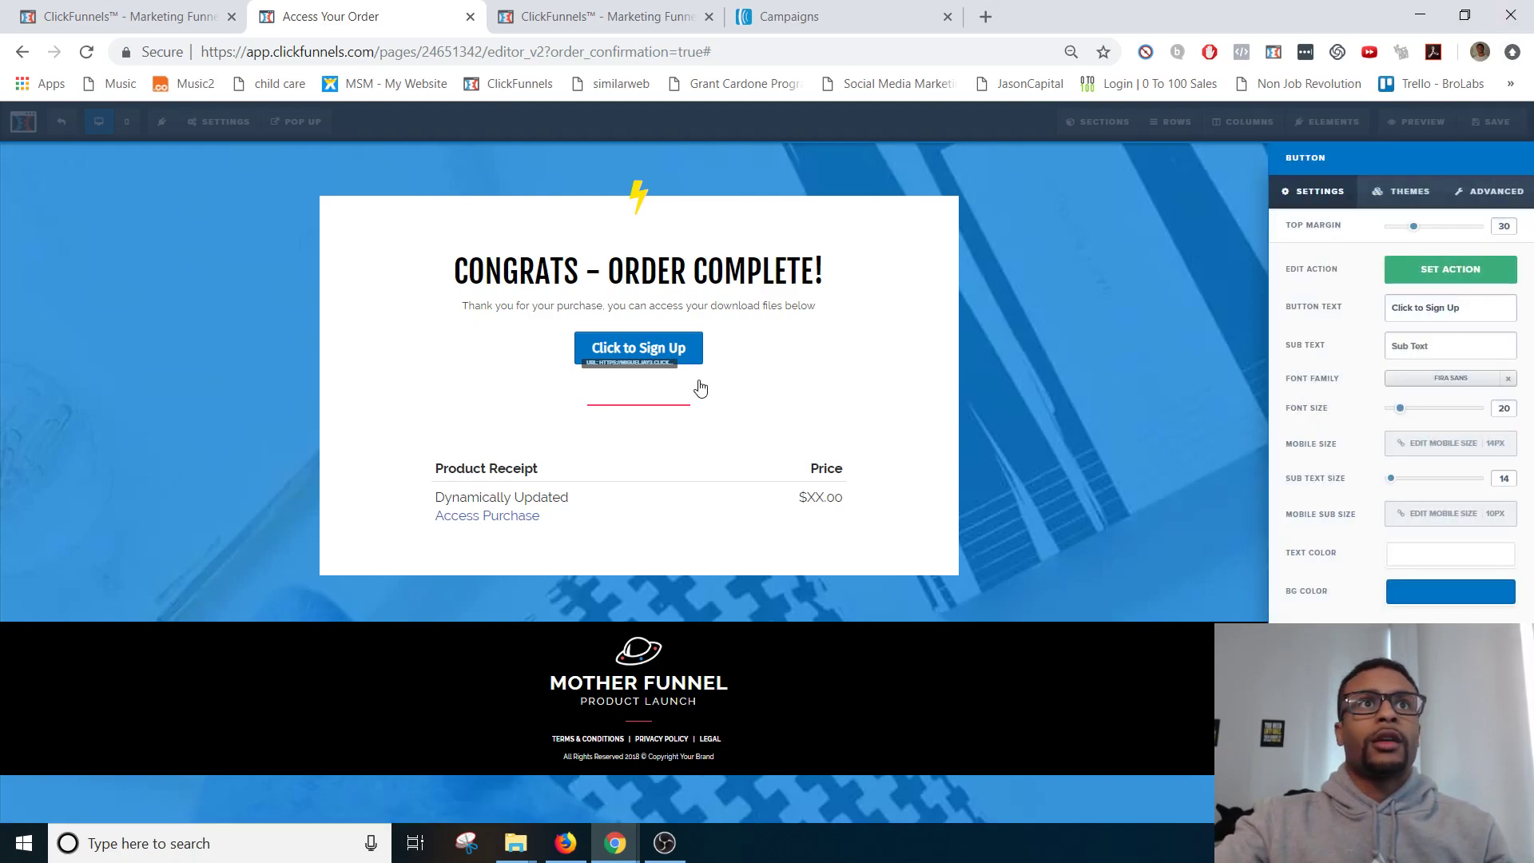
left_click(697, 343)
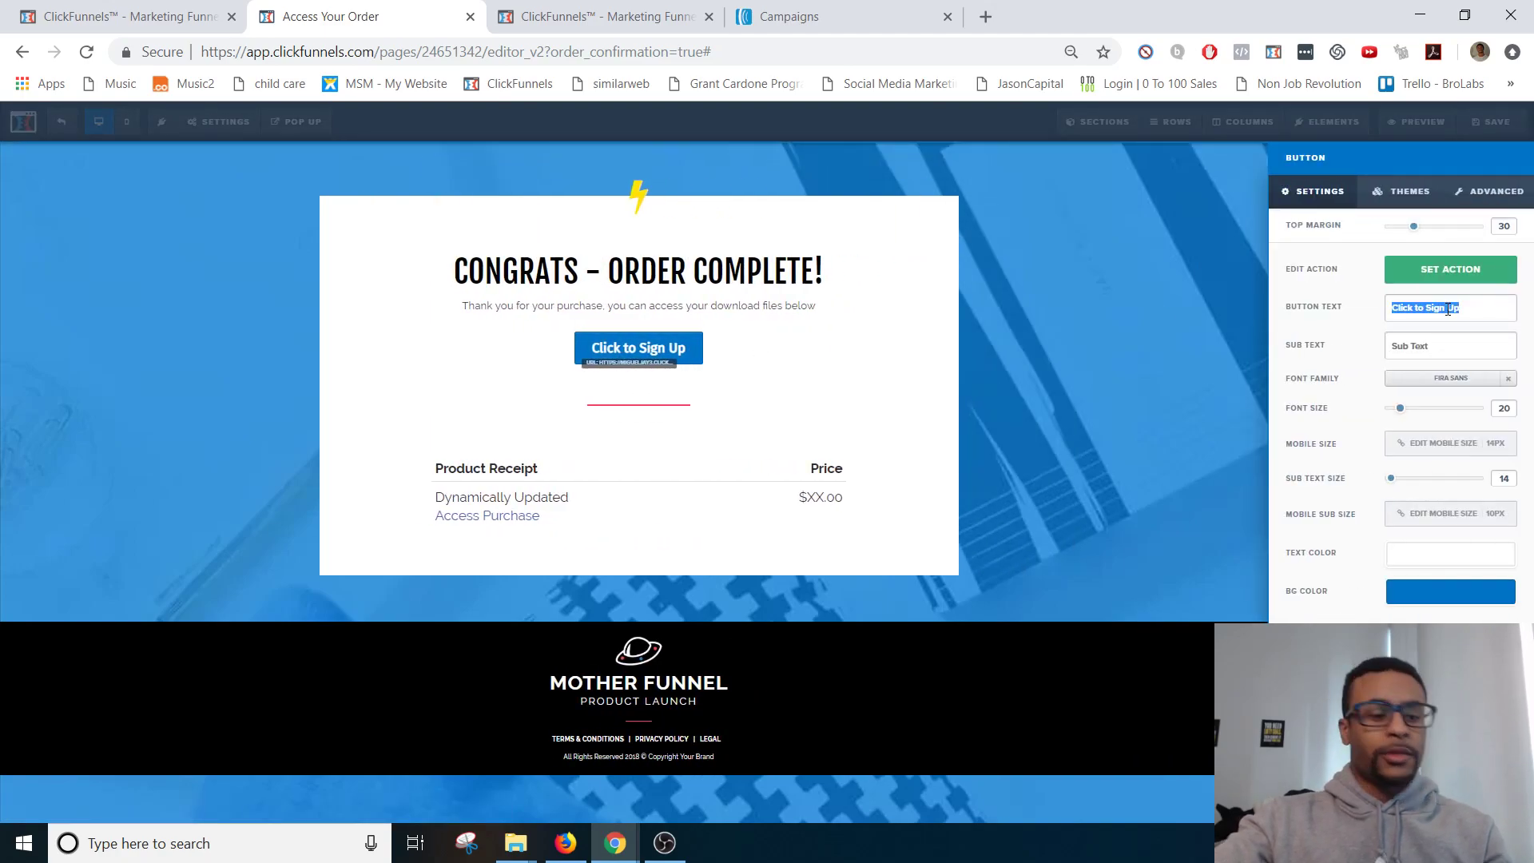
type("Acces")
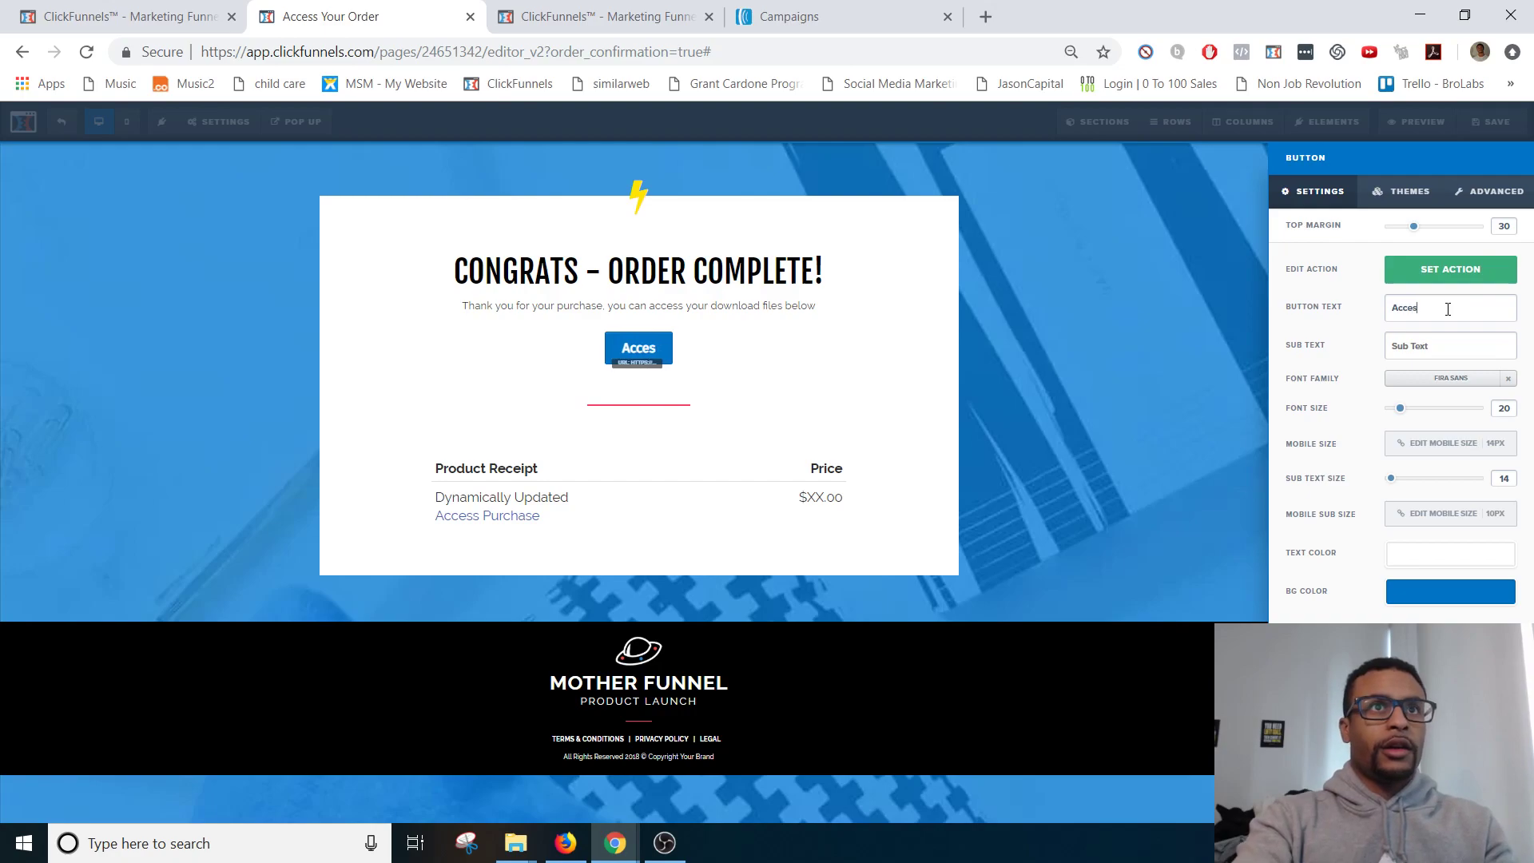
type("s Your Member")
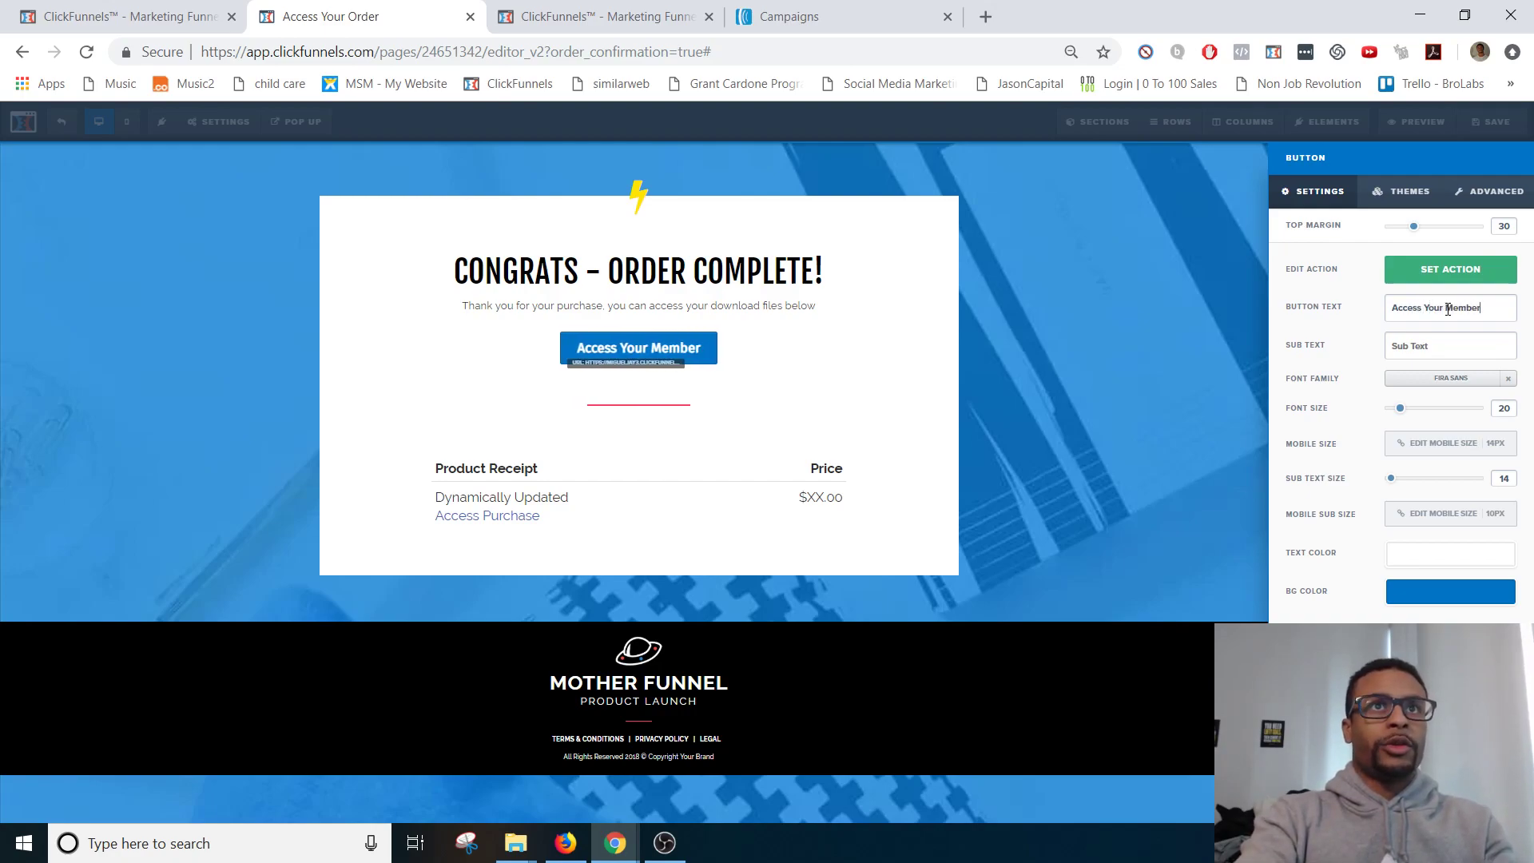
type("ship")
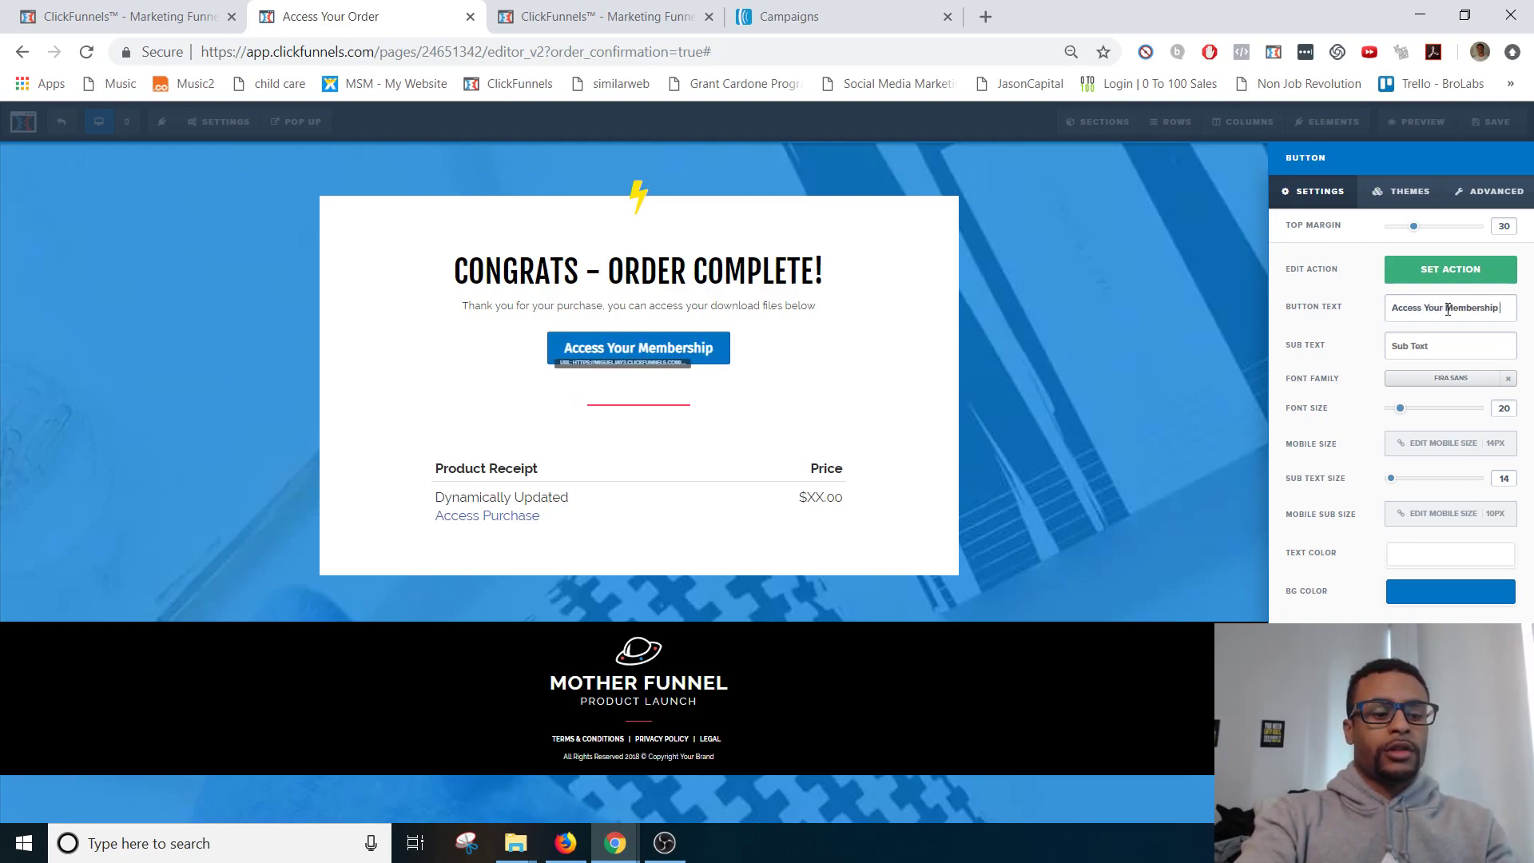
type(" Area Here")
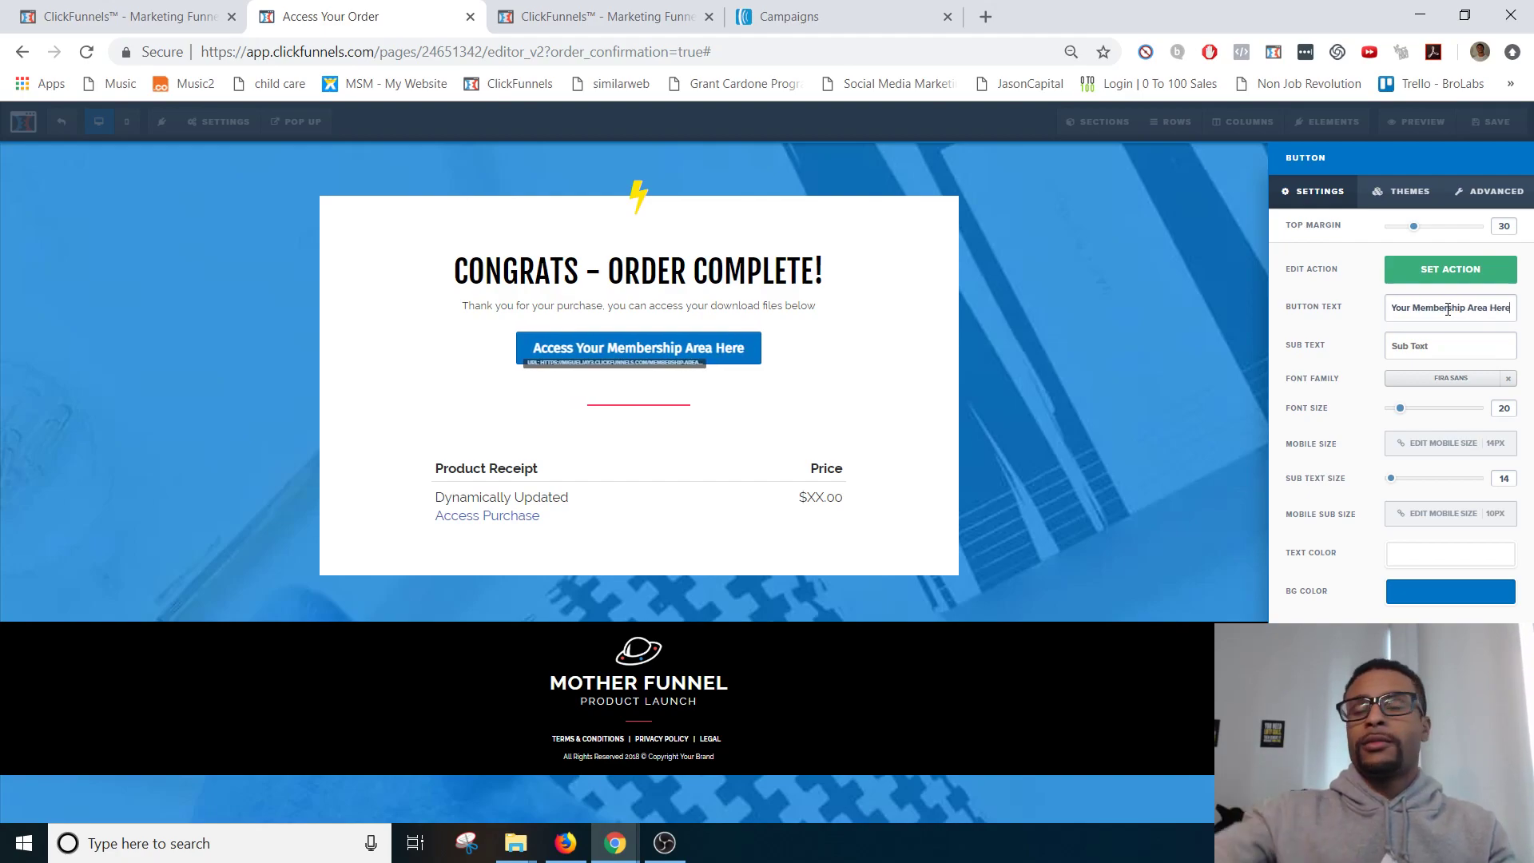
type("Click here To Get Started")
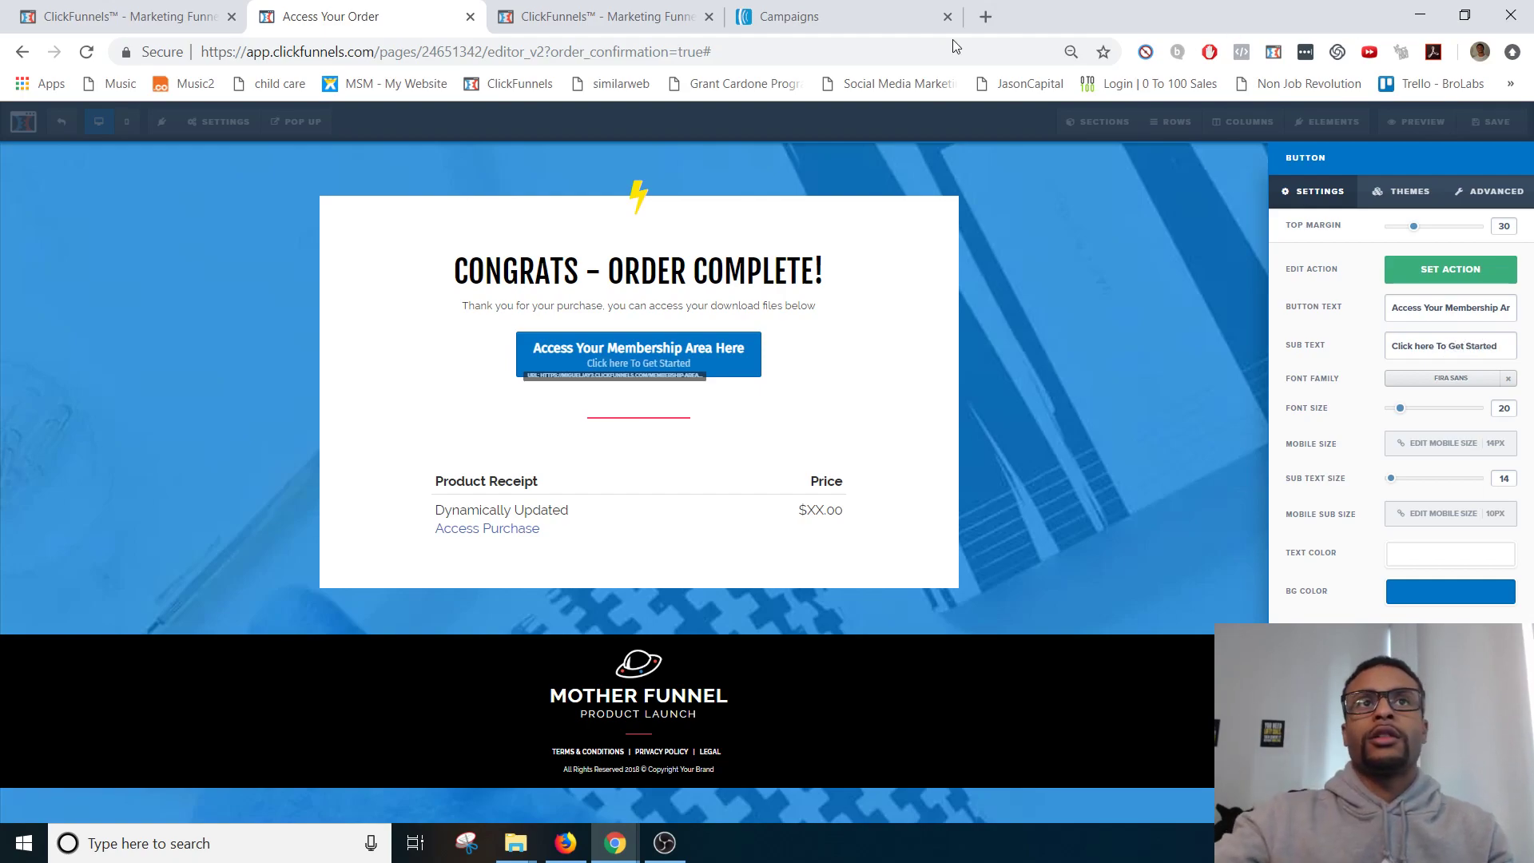
left_click(971, 362)
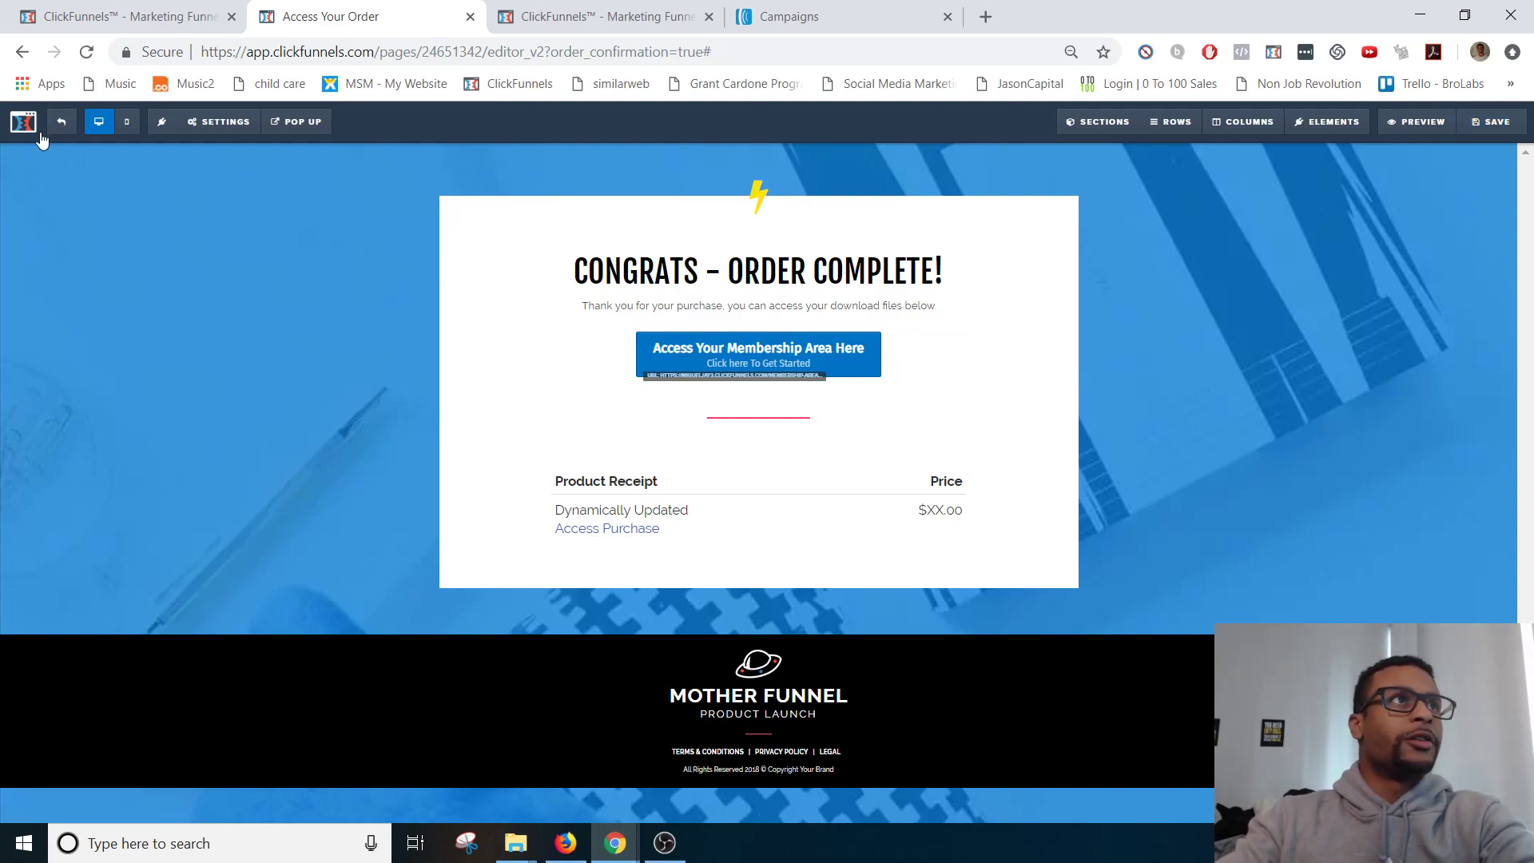
Step: Exit the editor and open Product123 for editing from the Order Form step's products
left_click(61, 124)
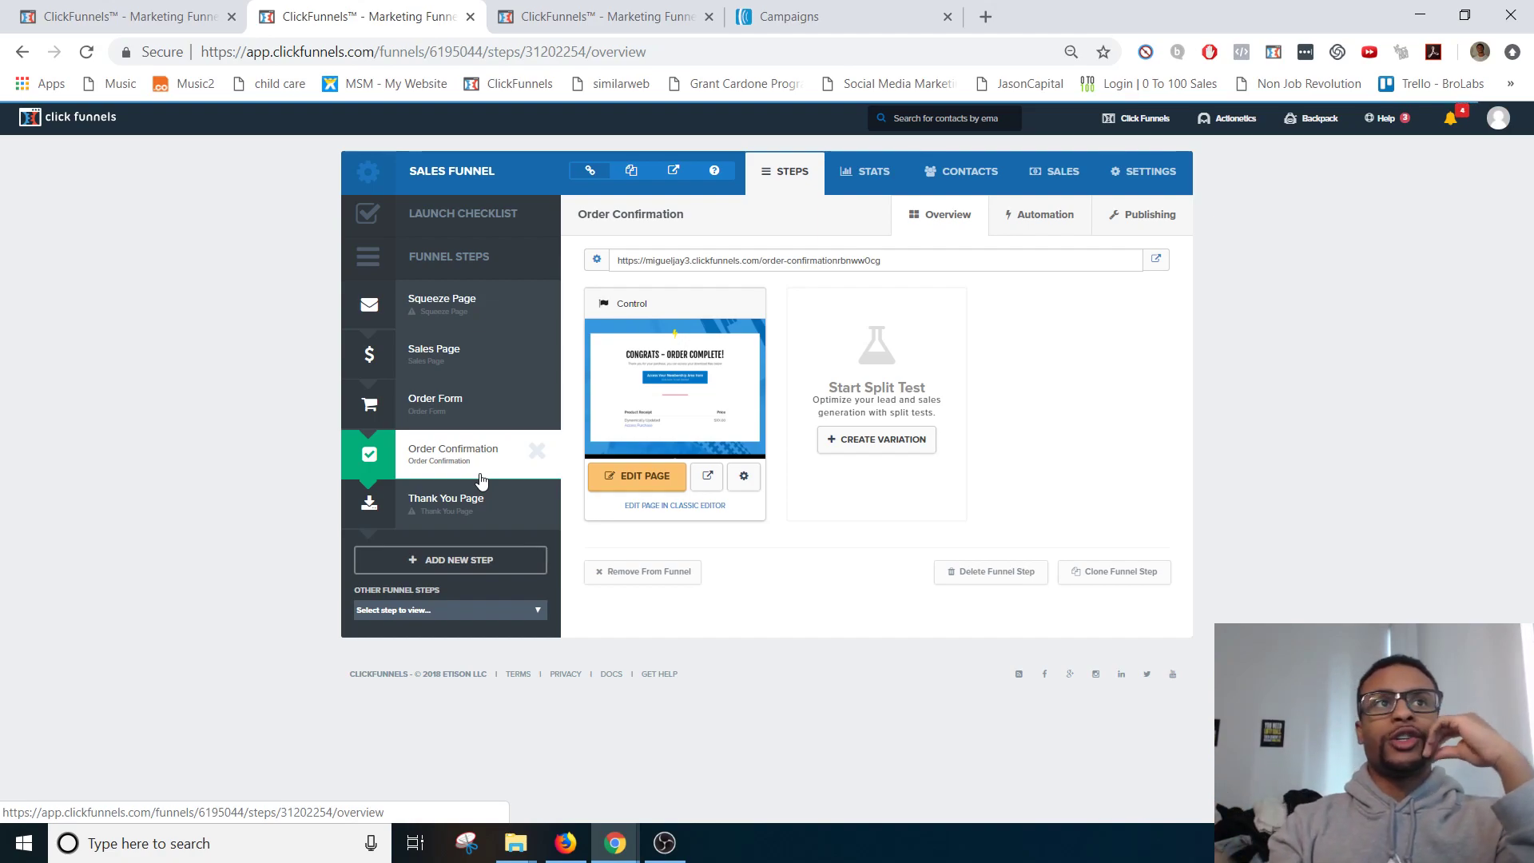
left_click(459, 401)
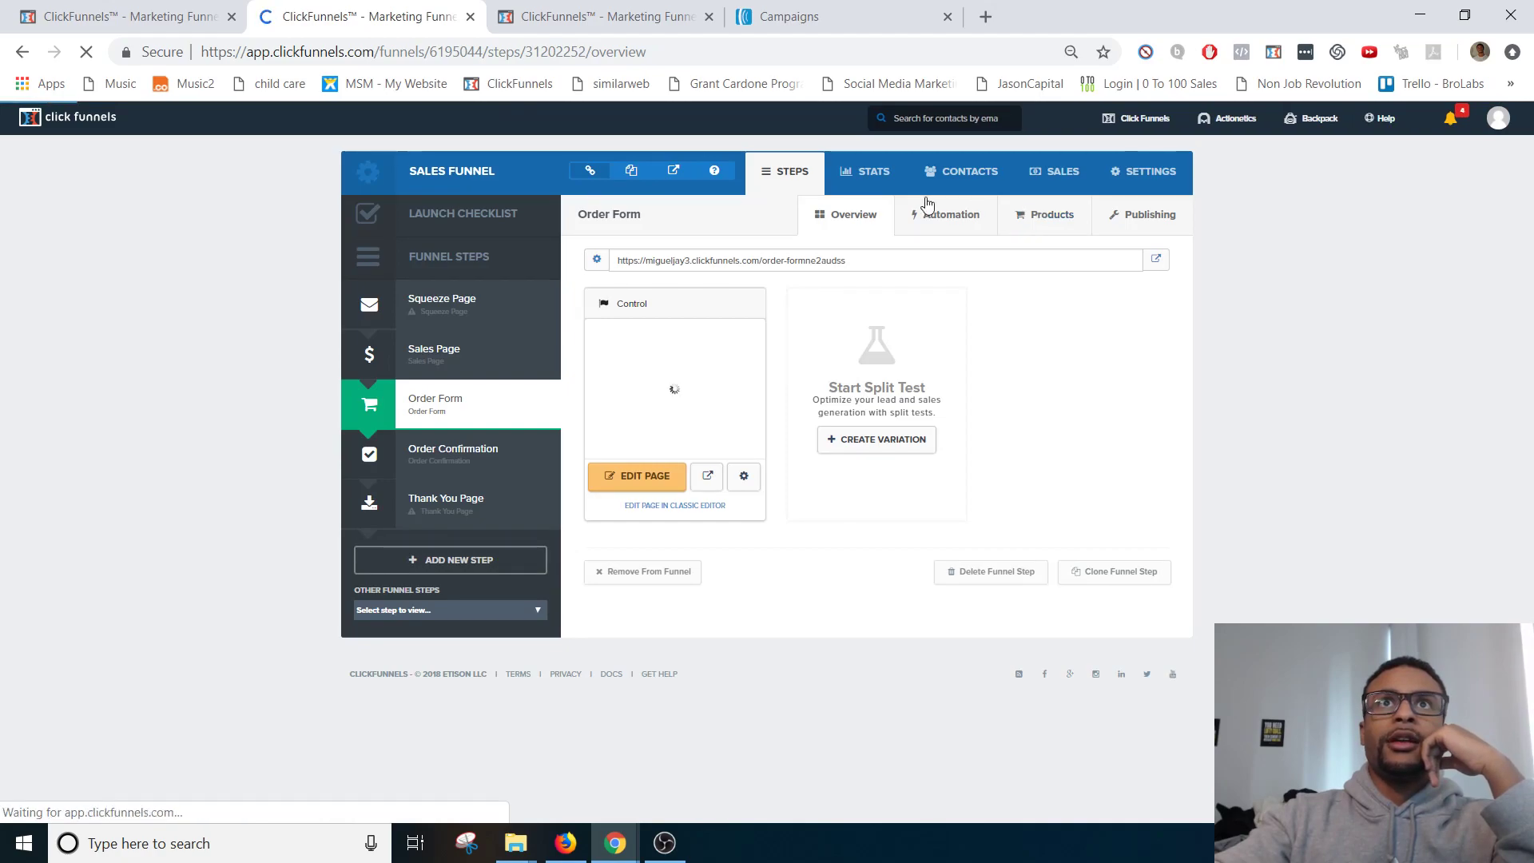
left_click(1047, 214)
left_click(1080, 314)
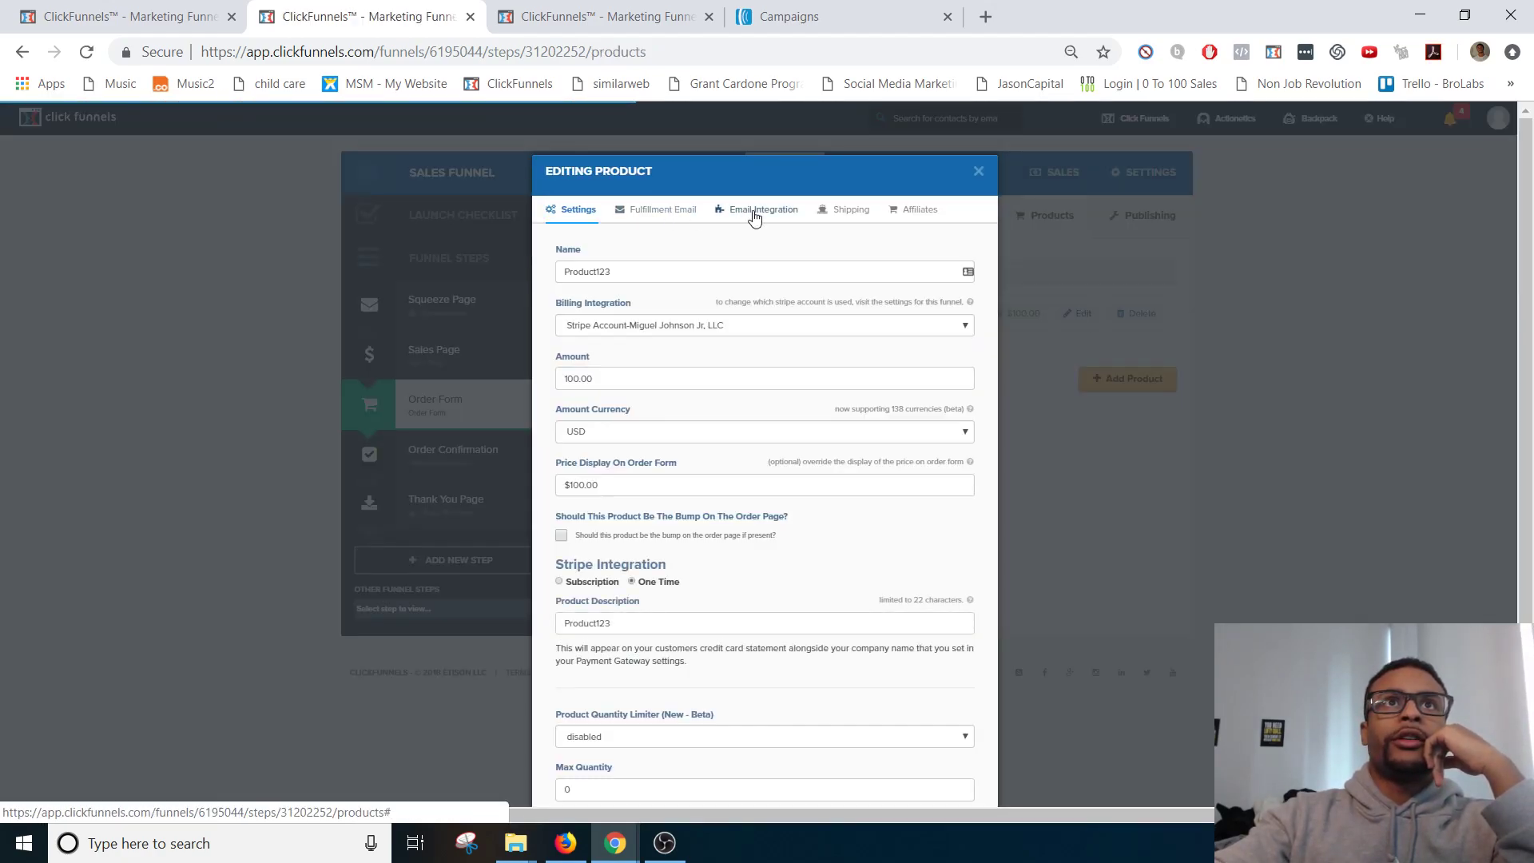
Step: Review Product123's email integration and fulfillment email, removing the closing bracket from the subject
left_click(755, 212)
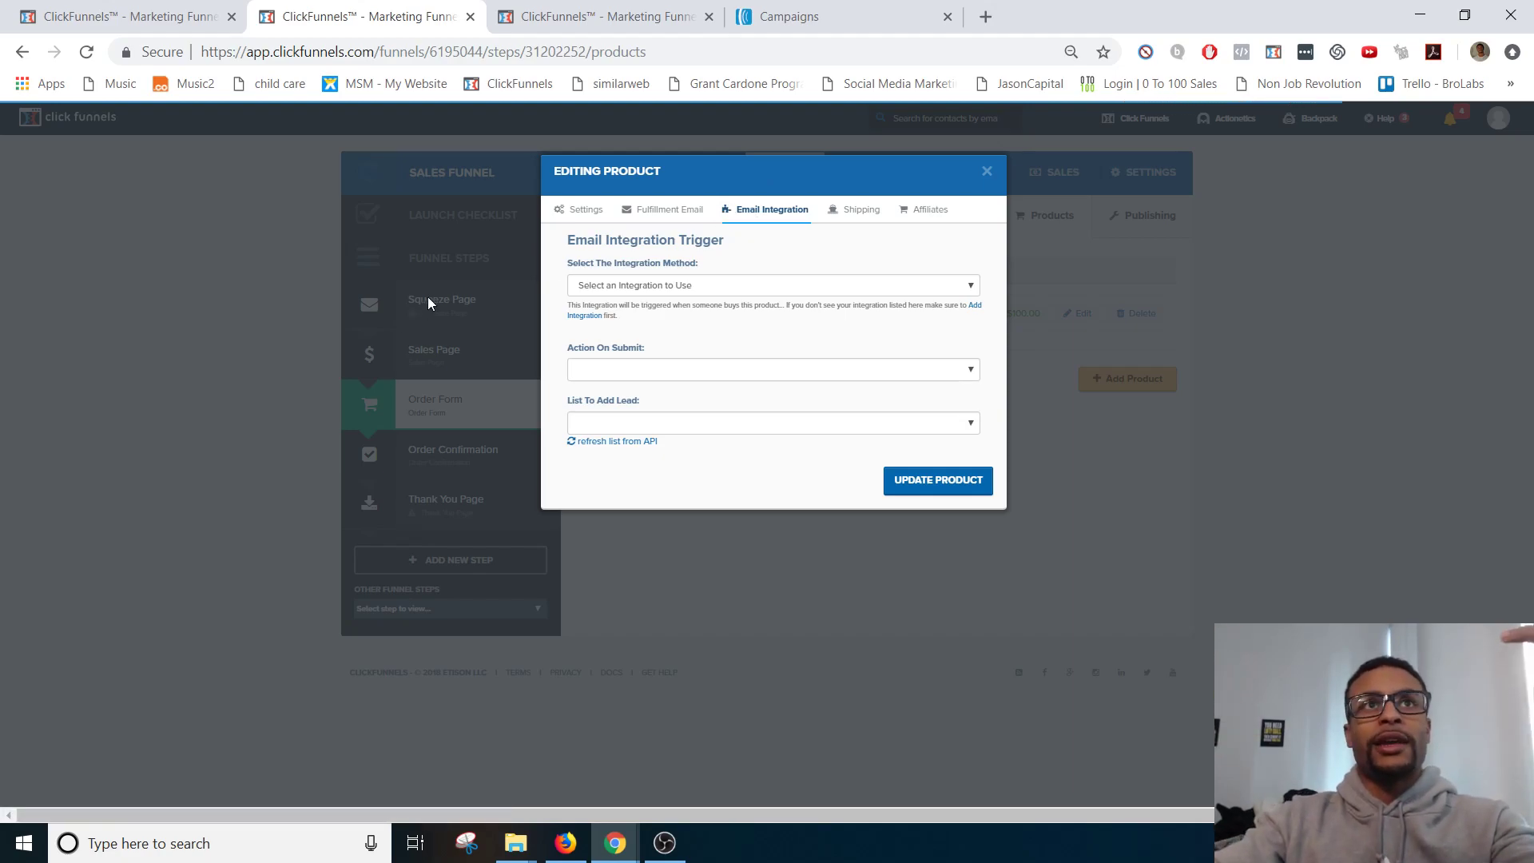
left_click(701, 212)
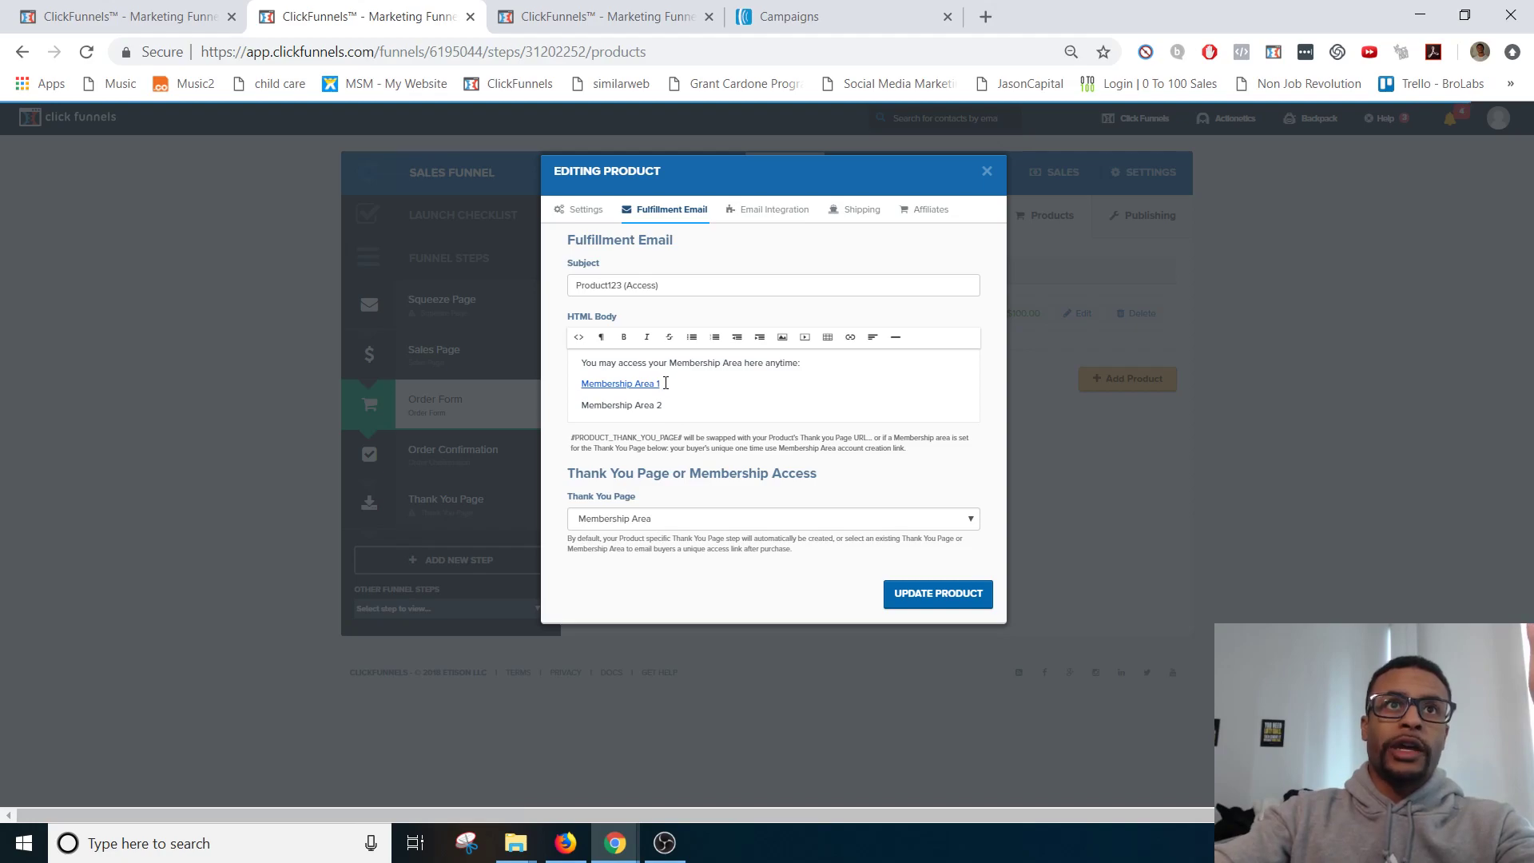
left_click_drag(665, 383, 592, 370)
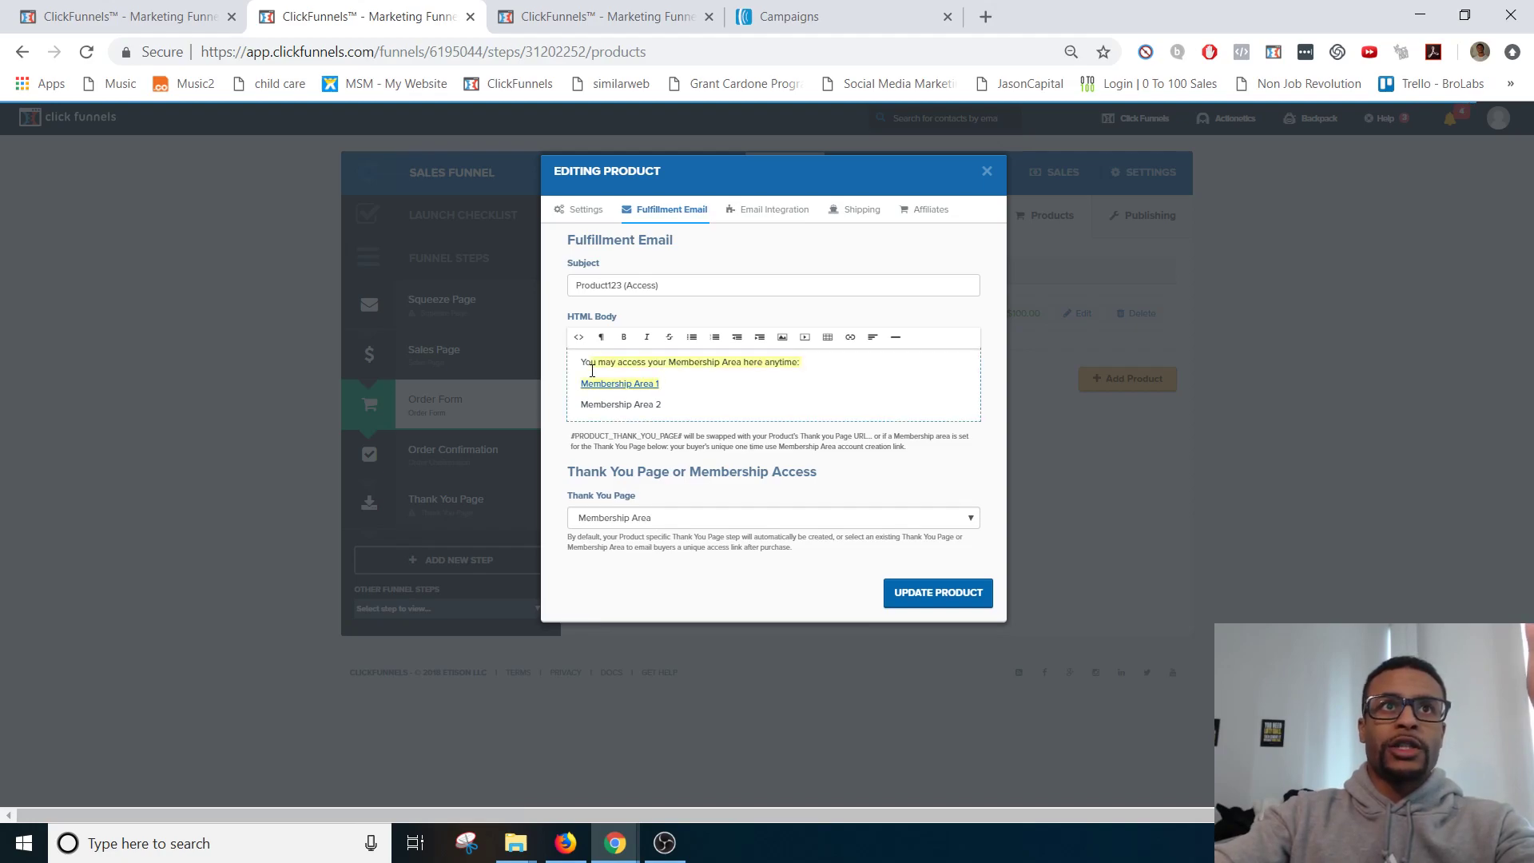
left_click(673, 291)
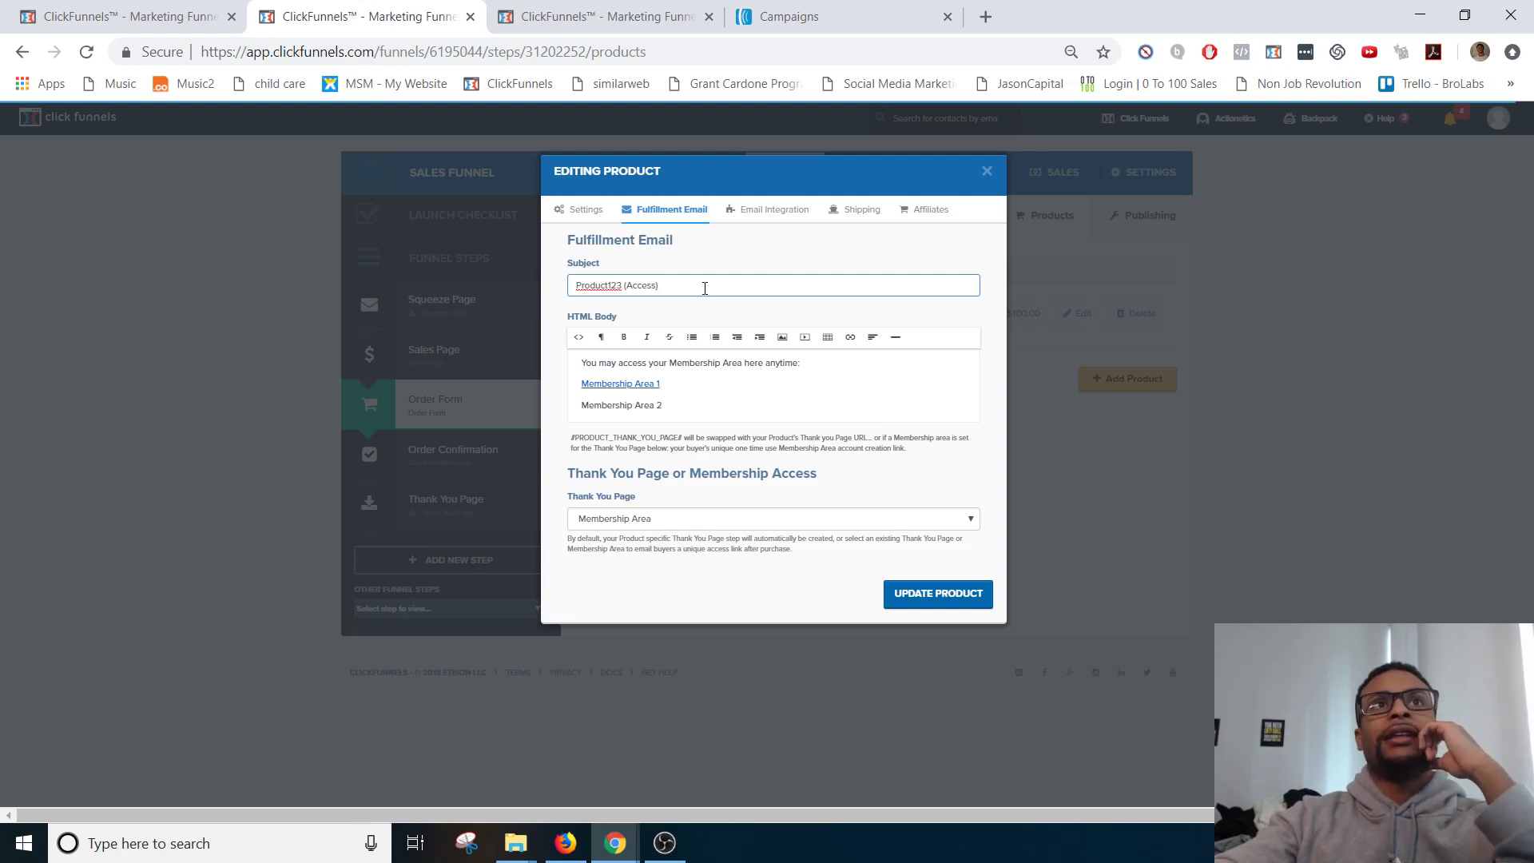
key("BackSpace")
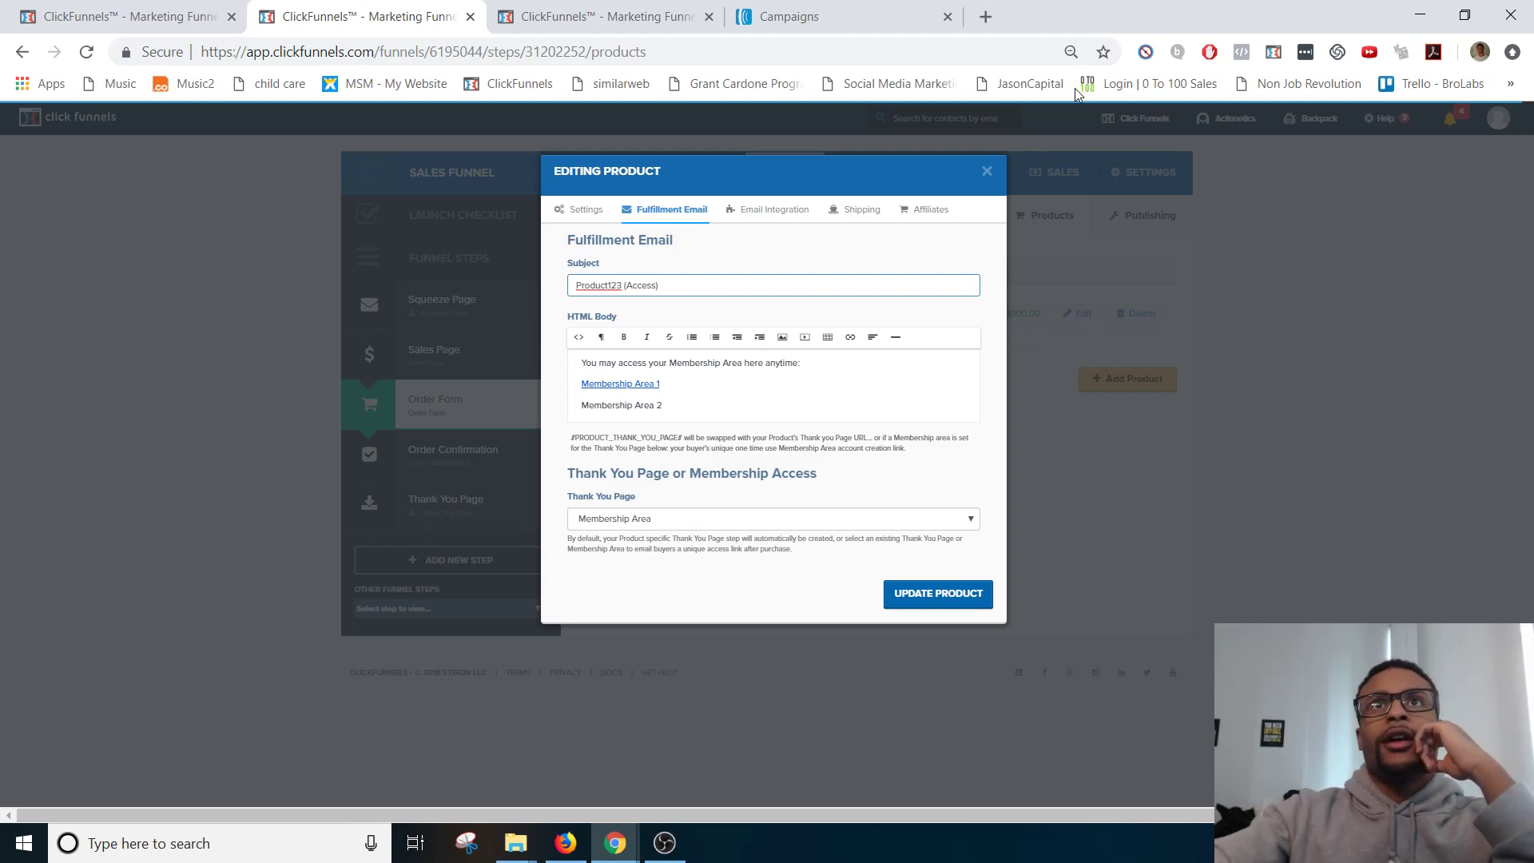
Step: Close the product dialog and open the Sales Page in the editor
left_click(986, 173)
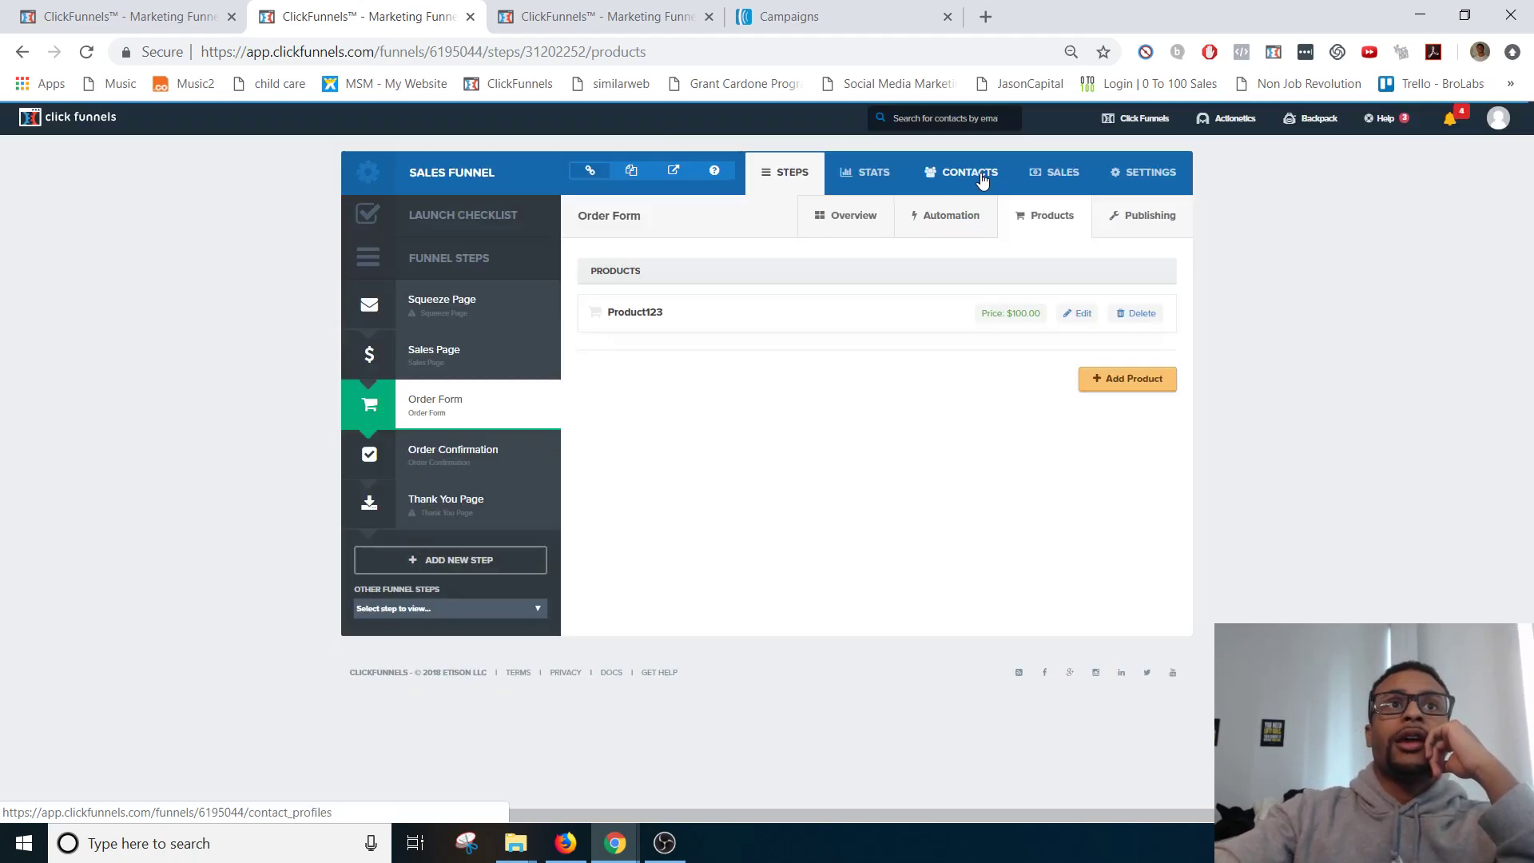
left_click(446, 361)
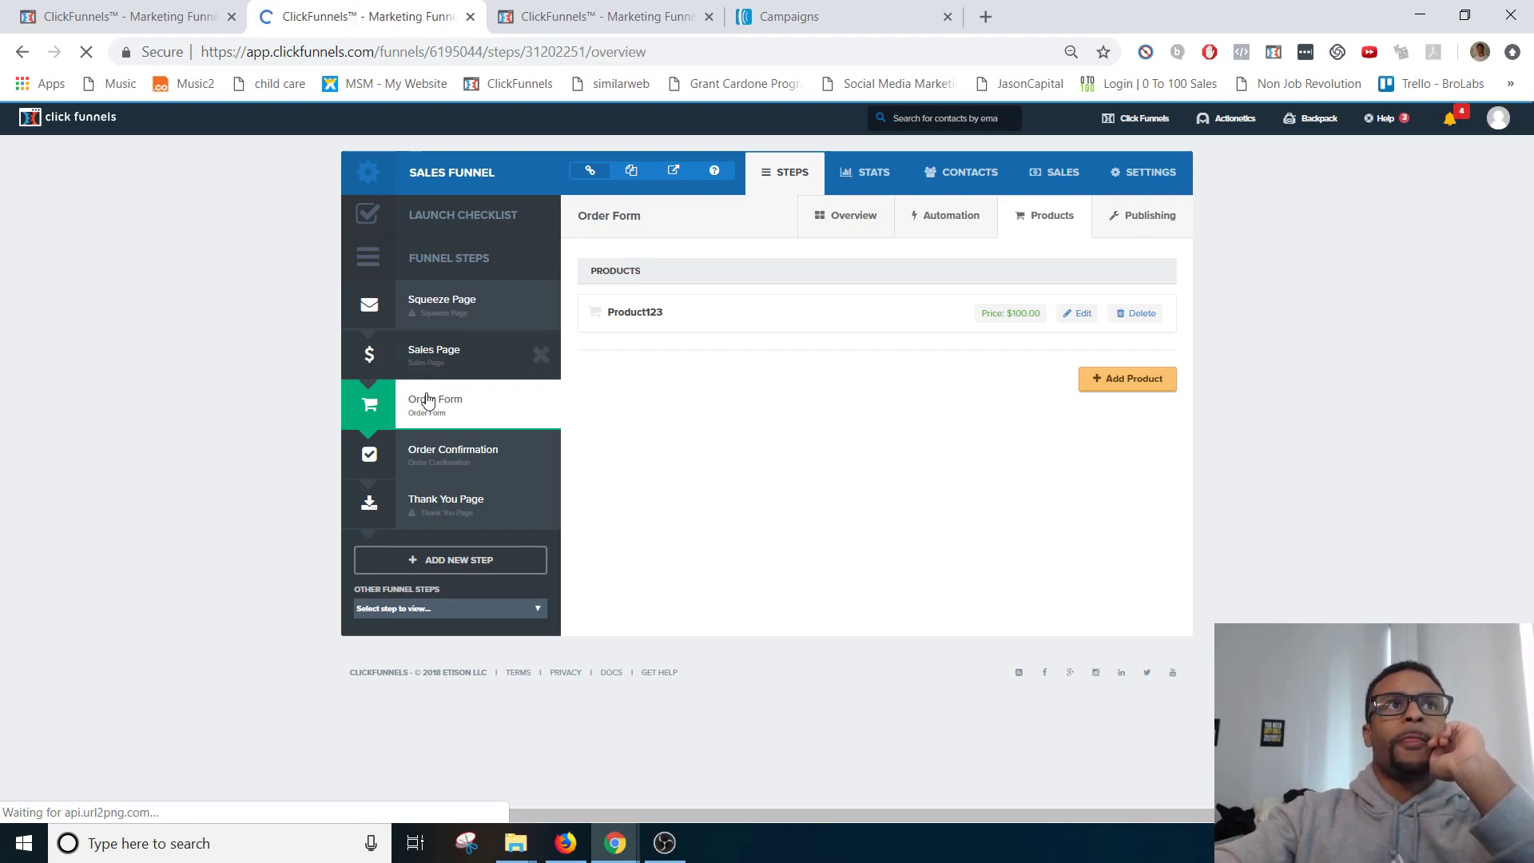
left_click(630, 479)
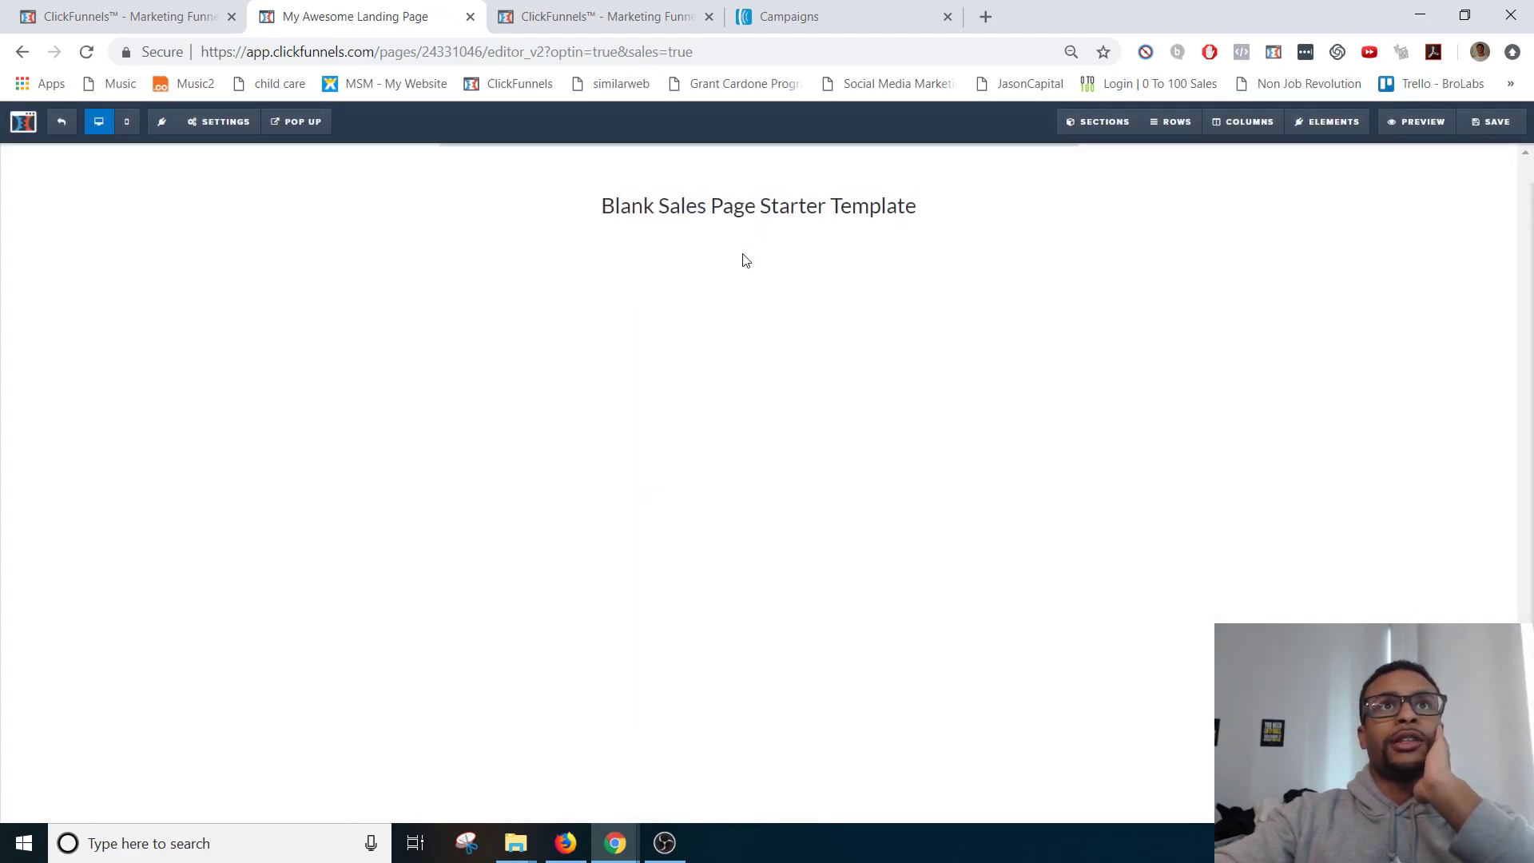
Step: Add a full-width section under the headline and duplicate the empty row three times
left_click(757, 254)
left_click(1287, 189)
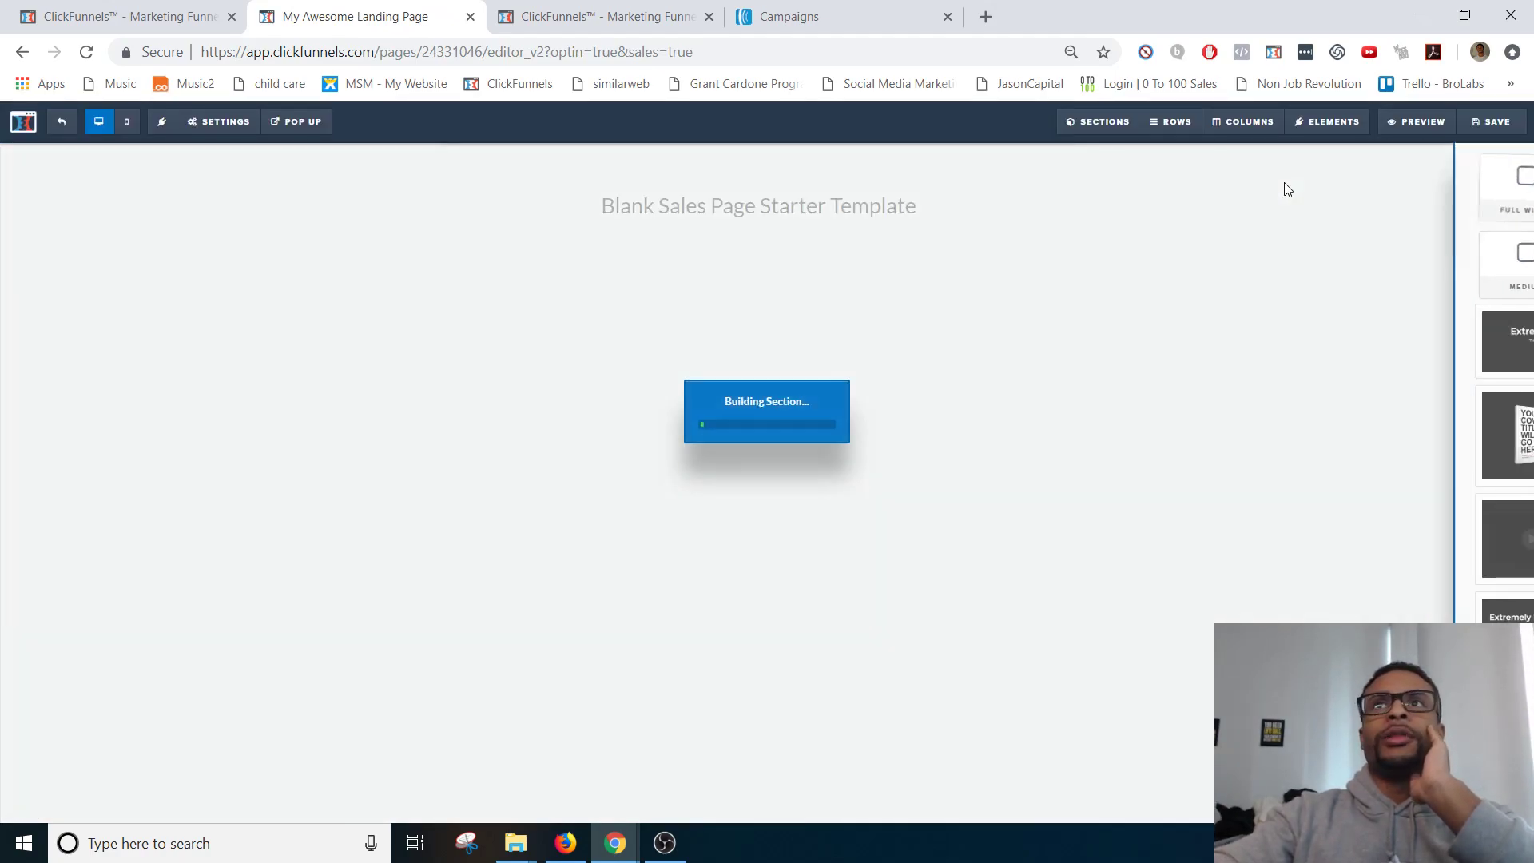
left_click(1502, 280)
left_click(1502, 280)
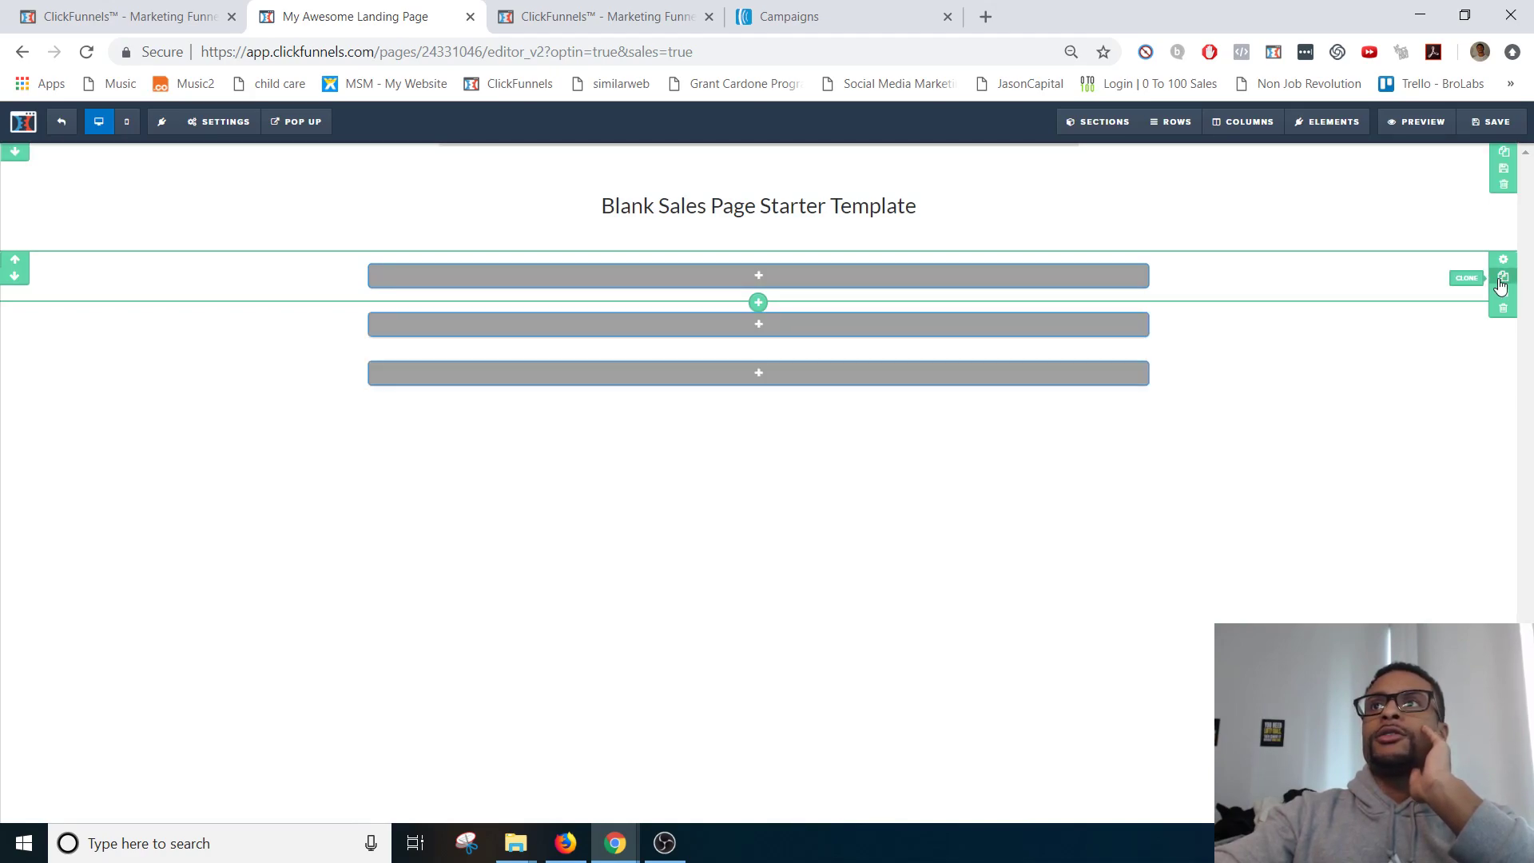
left_click(1502, 280)
left_click(1502, 279)
left_click(1502, 280)
left_click(1502, 280)
left_click(1502, 279)
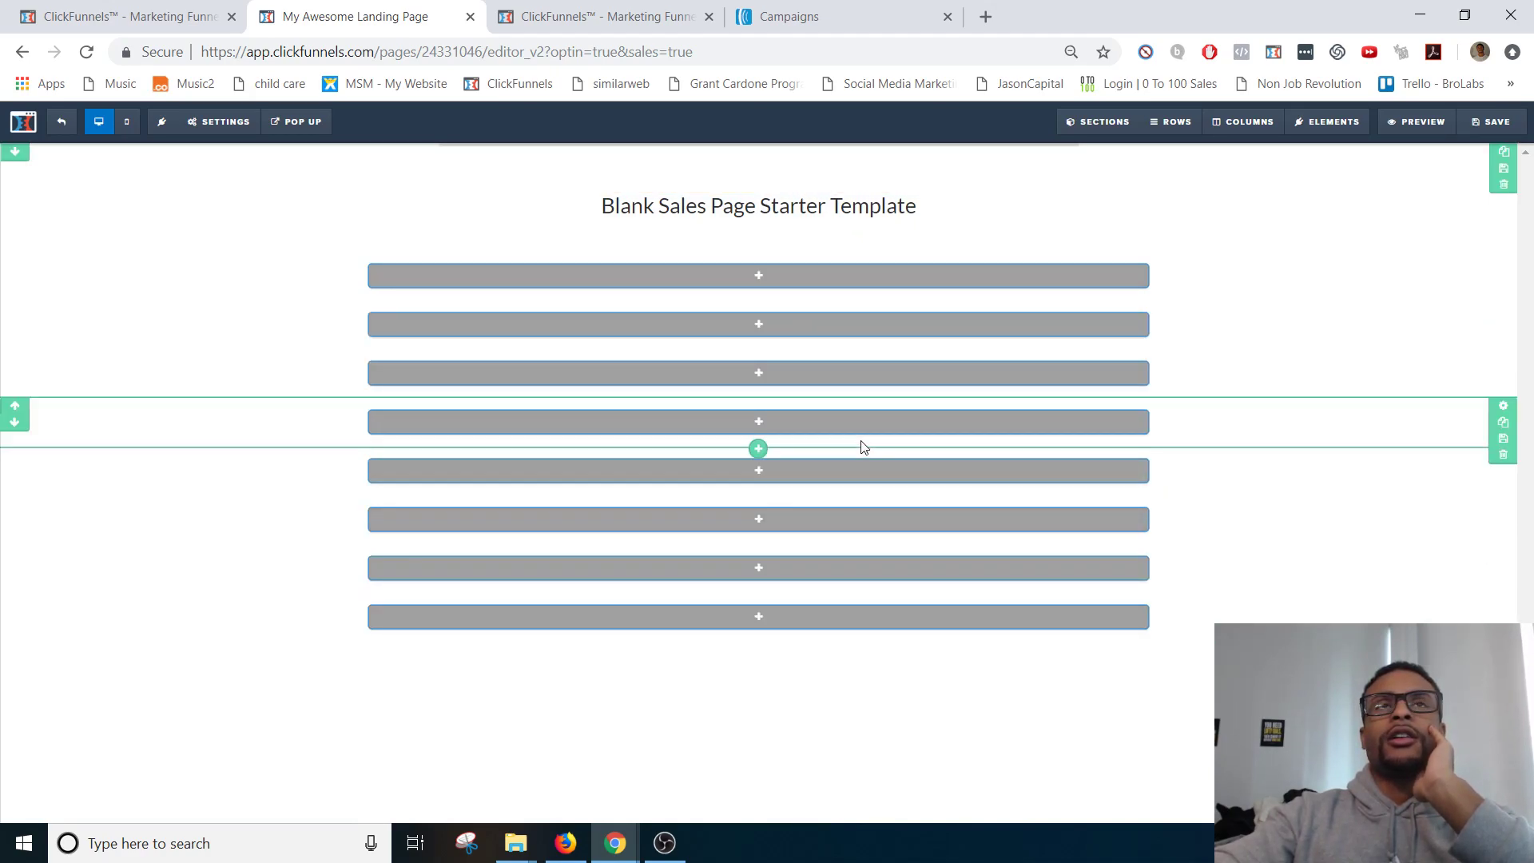
Step: Retype the headline as 'HEADLINE', enlarge its font, and place a video below it
triple_click(749, 207)
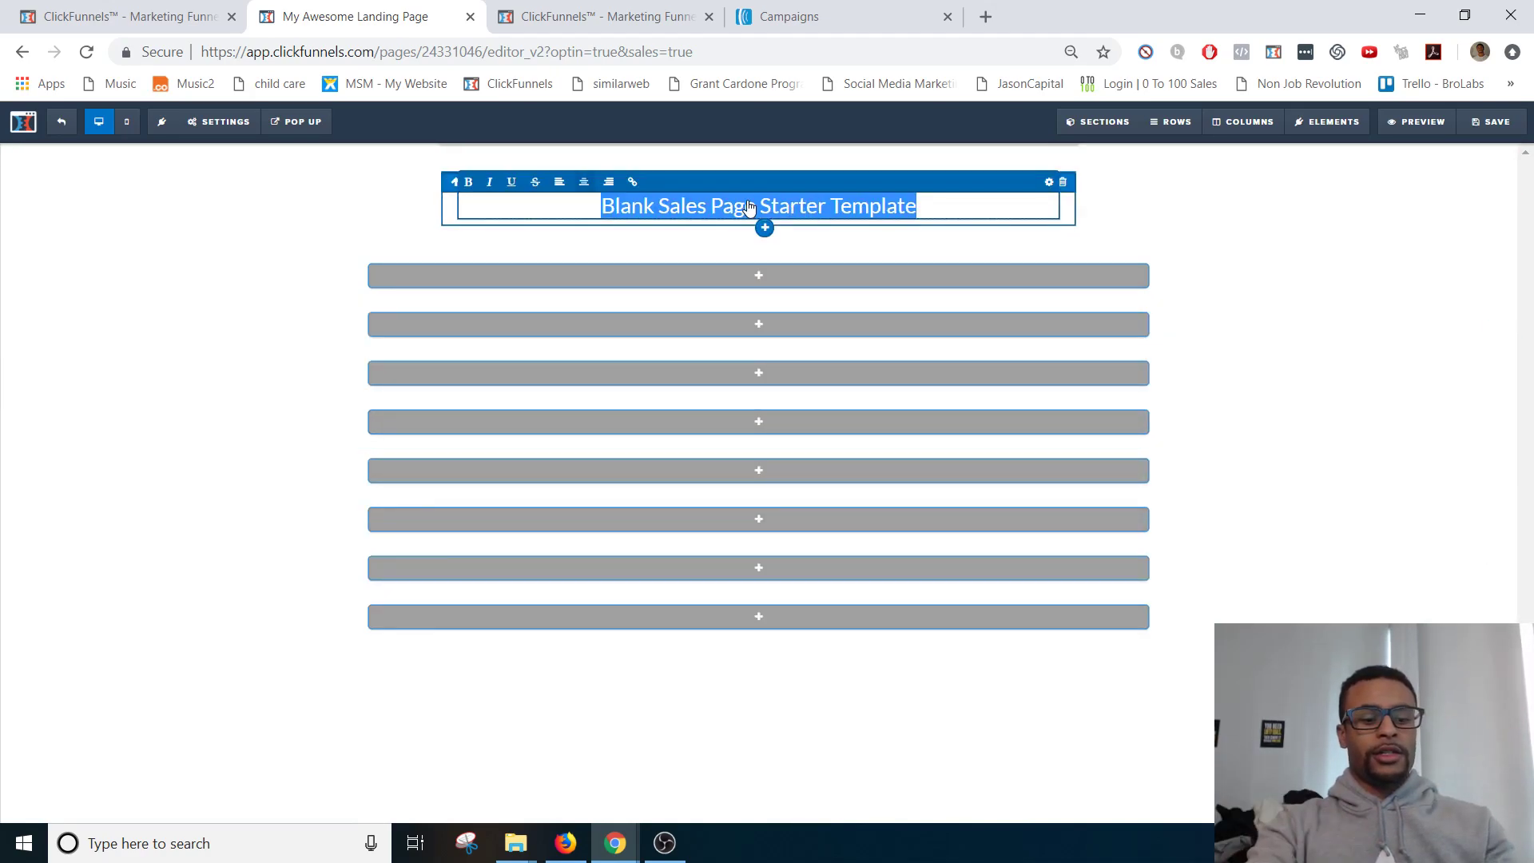
key("BackSpace")
type("HEAD")
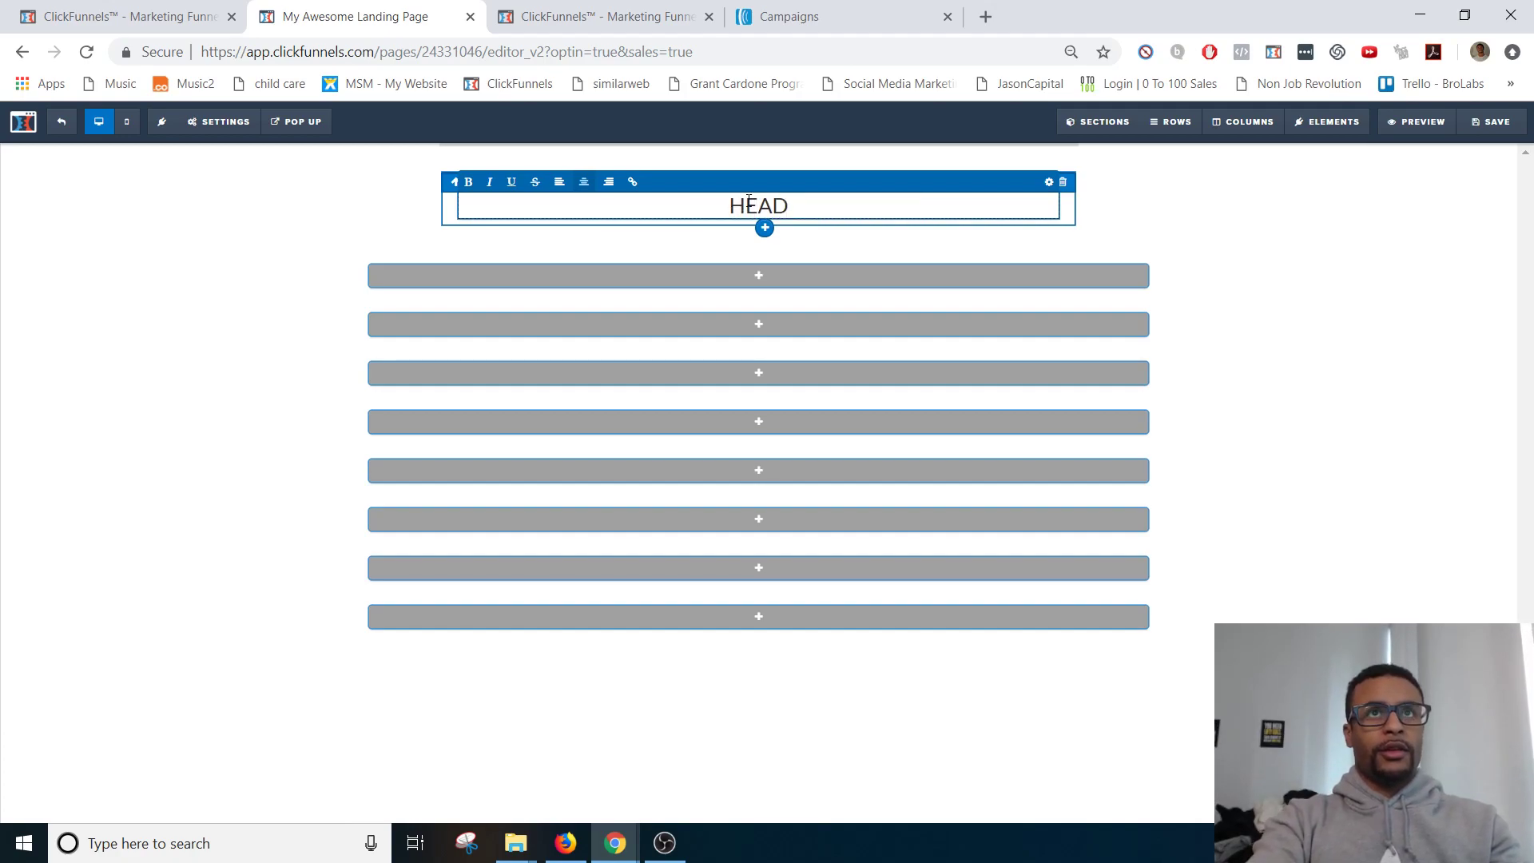
type("LINE")
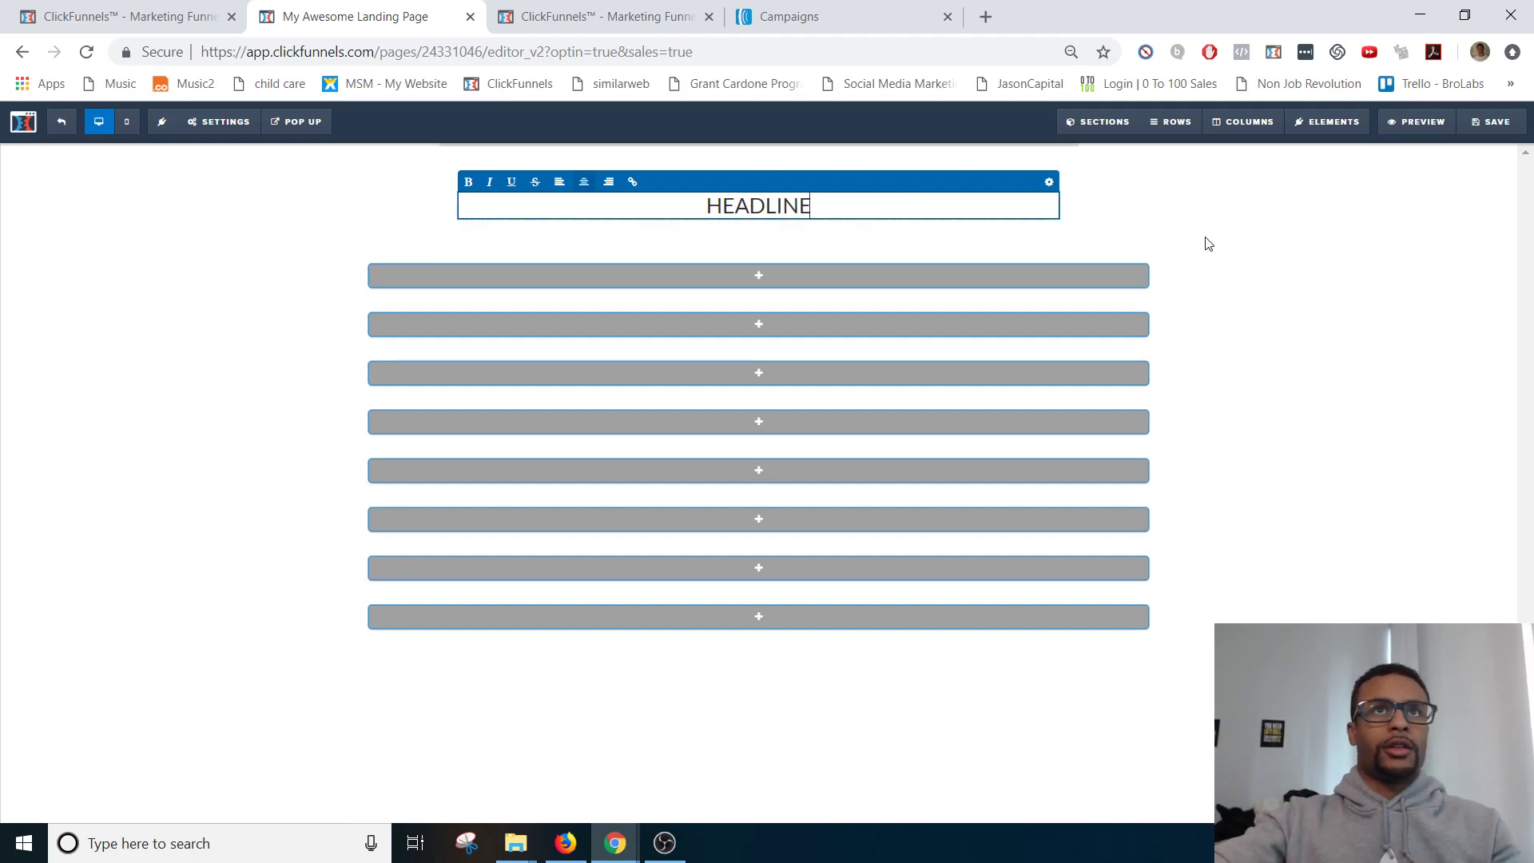
left_click(1050, 182)
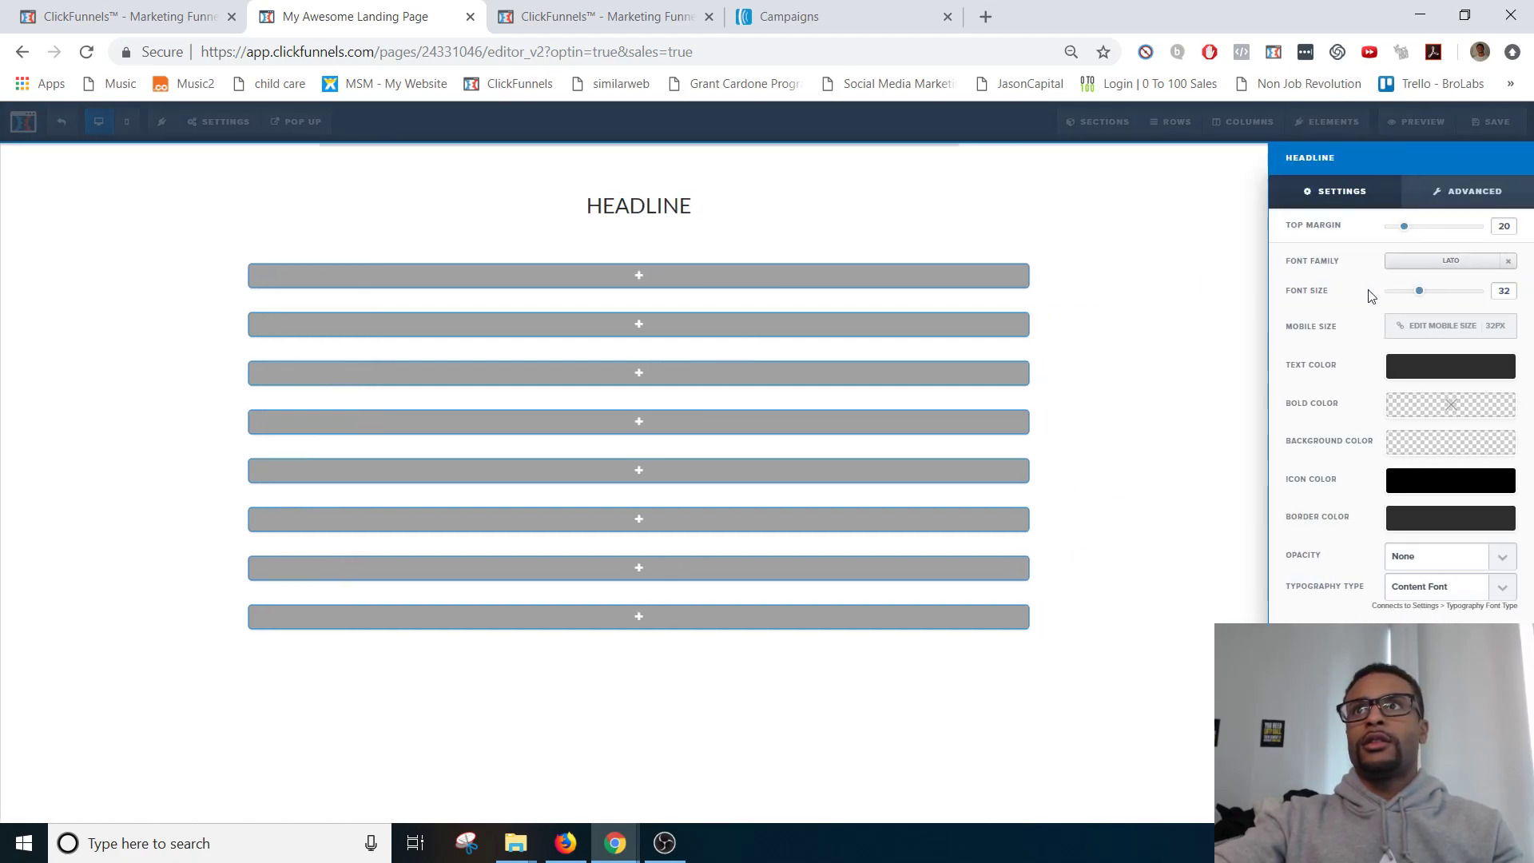
left_click_drag(1420, 304, 1478, 292)
left_click(792, 288)
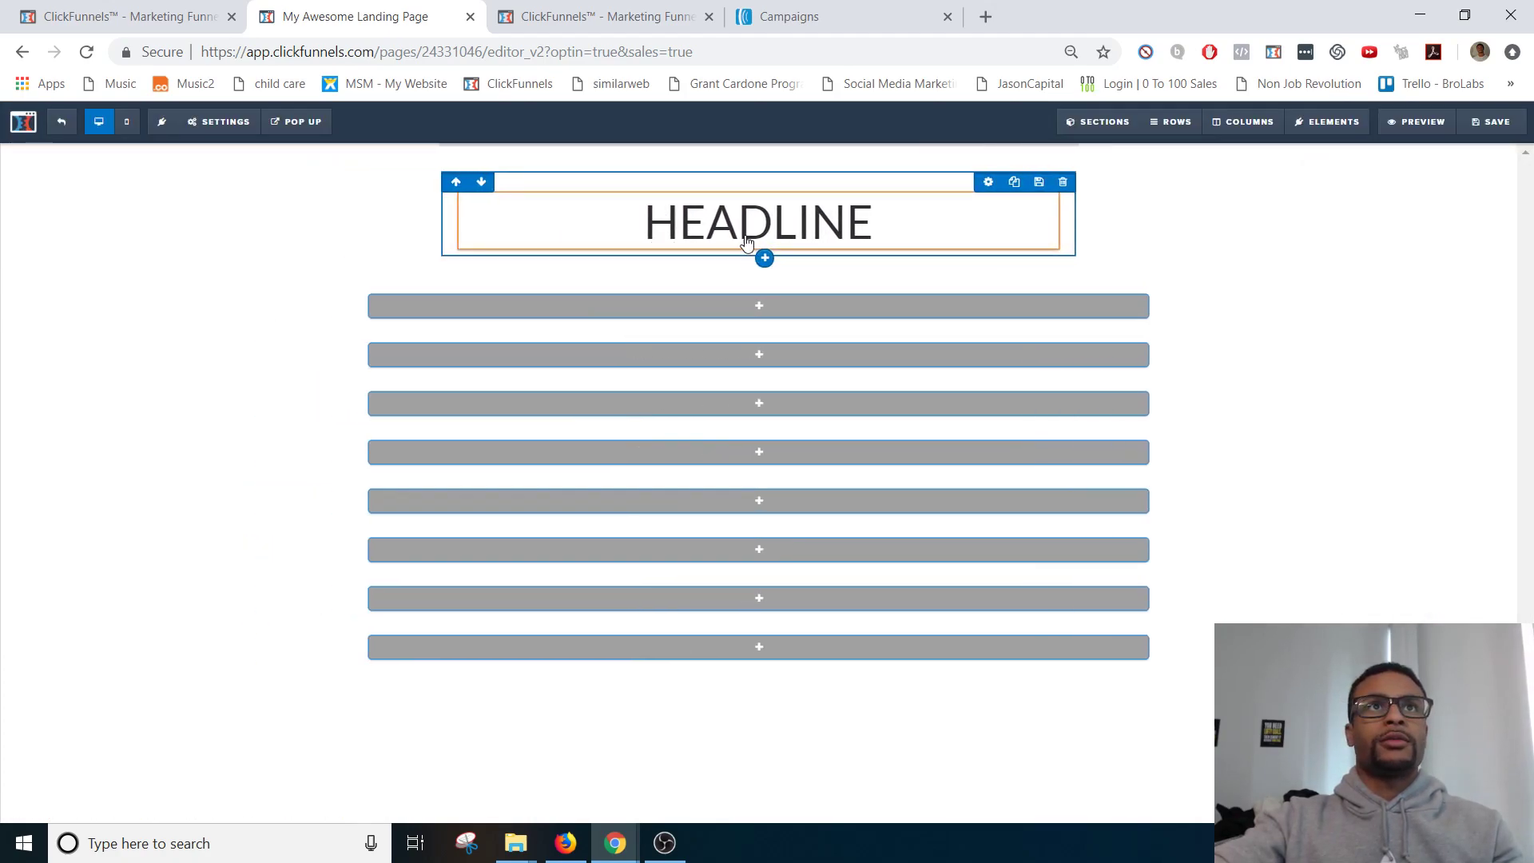
left_click(759, 252)
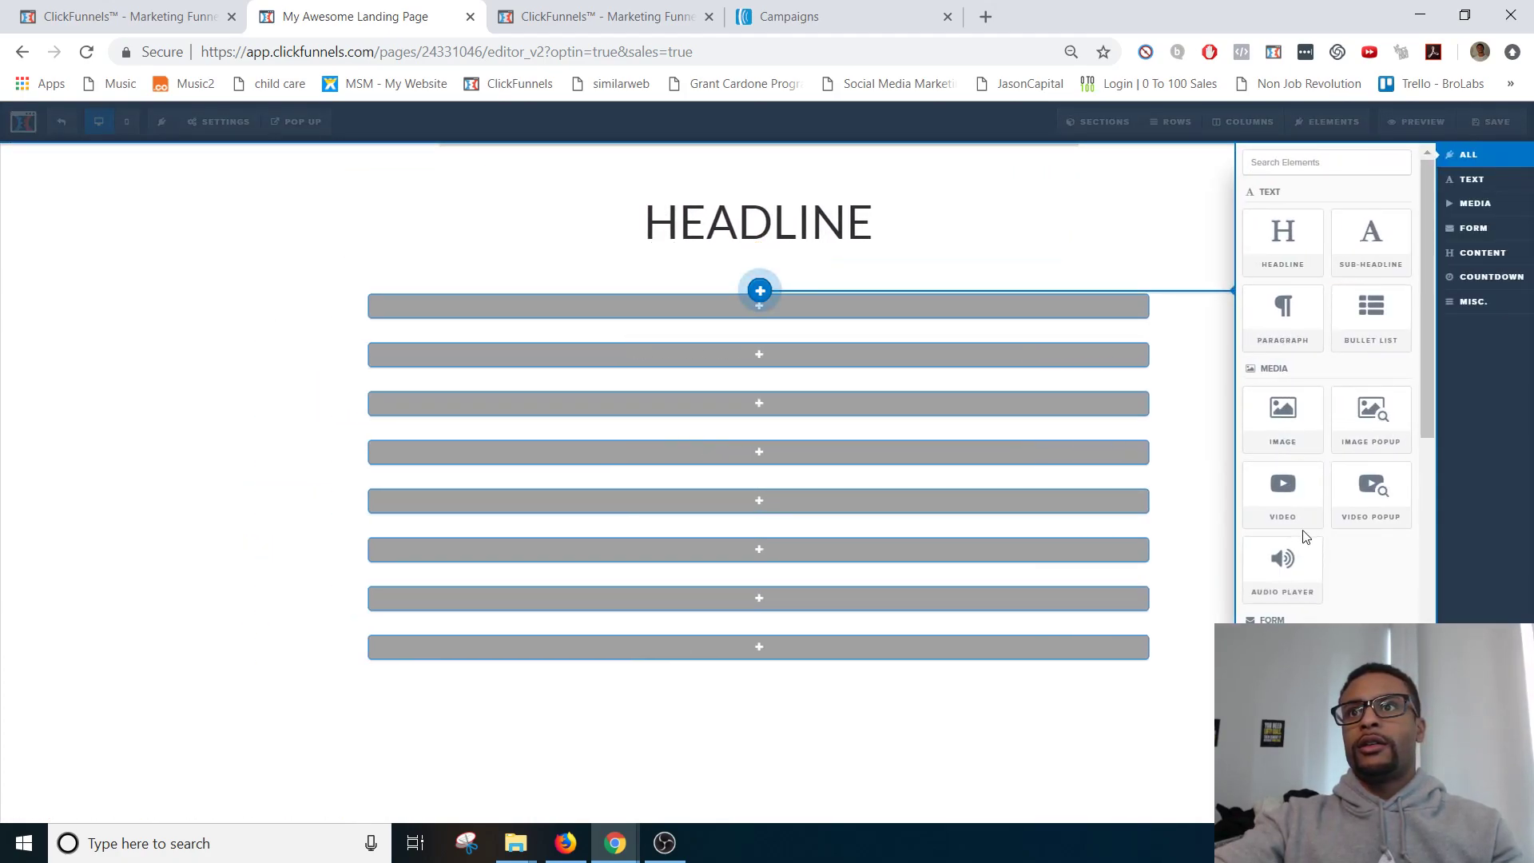
left_click_drag(1304, 502, 644, 568)
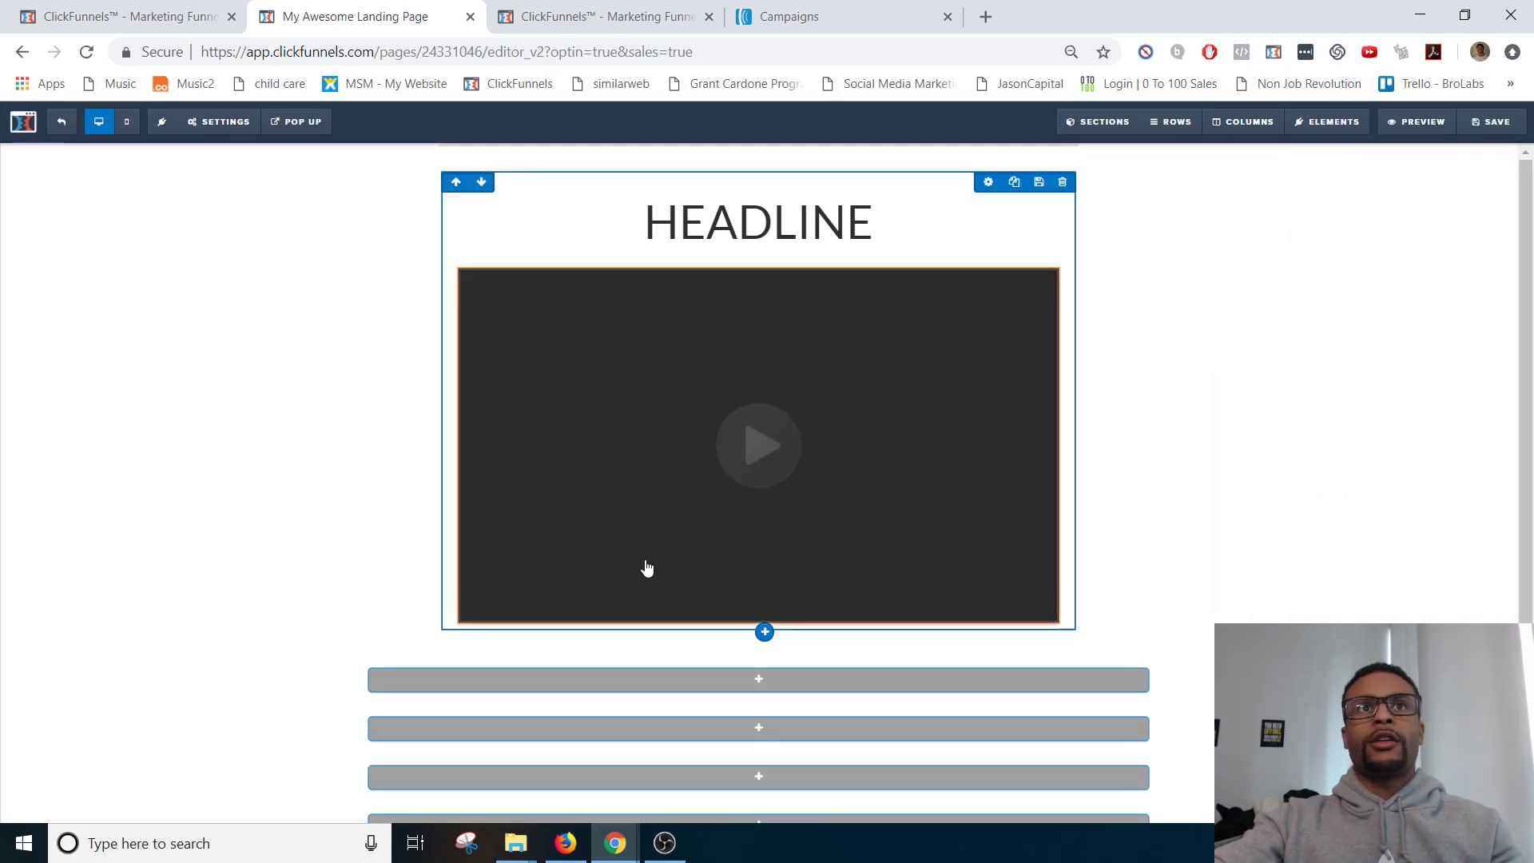
Step: Add a Click to Sign Up button below the video
left_click(756, 624)
left_click(999, 608)
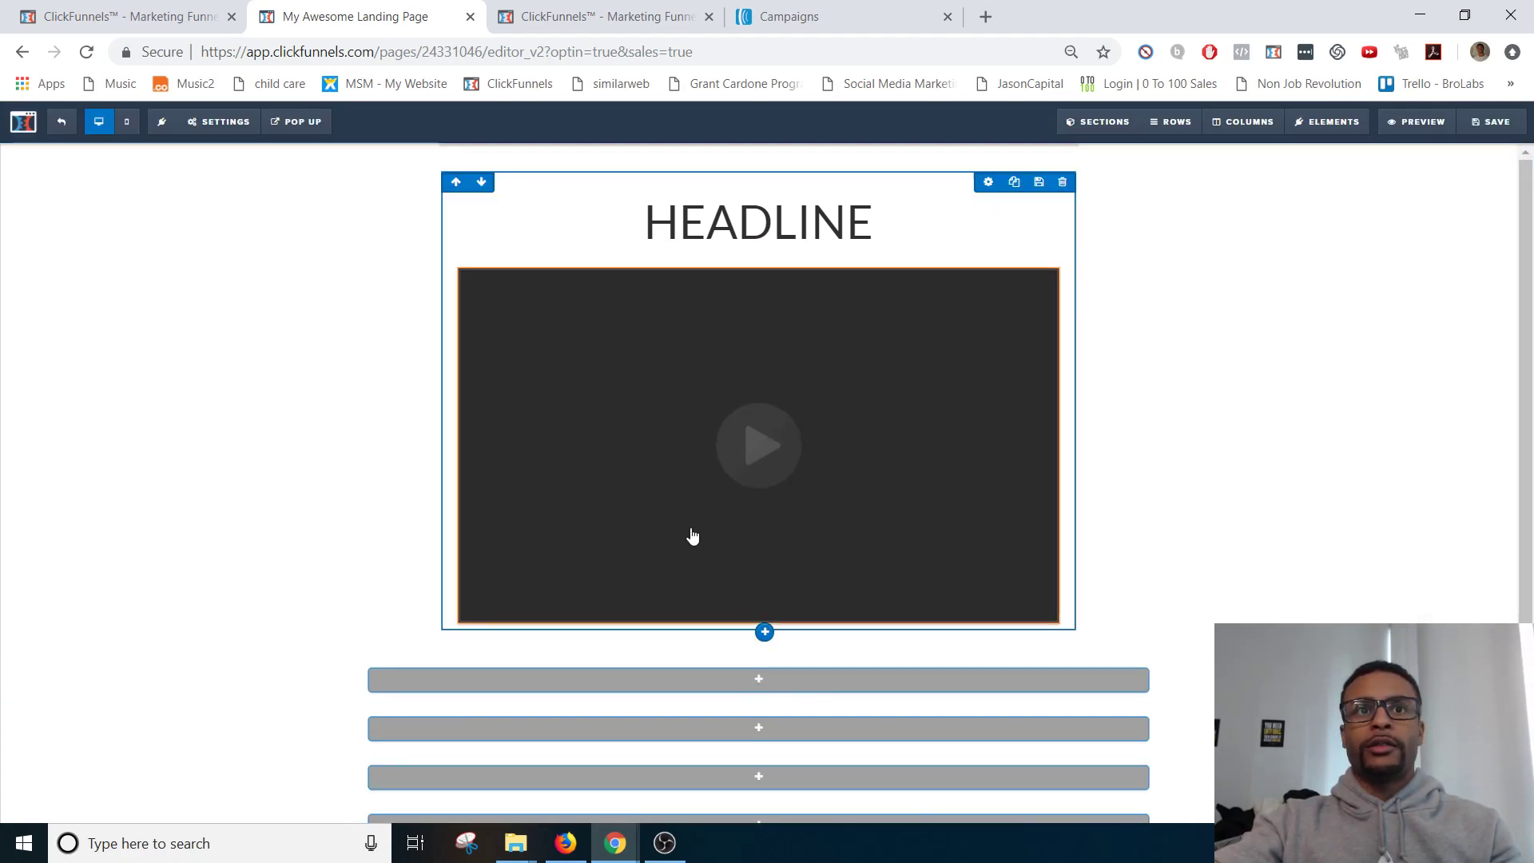
left_click(758, 625)
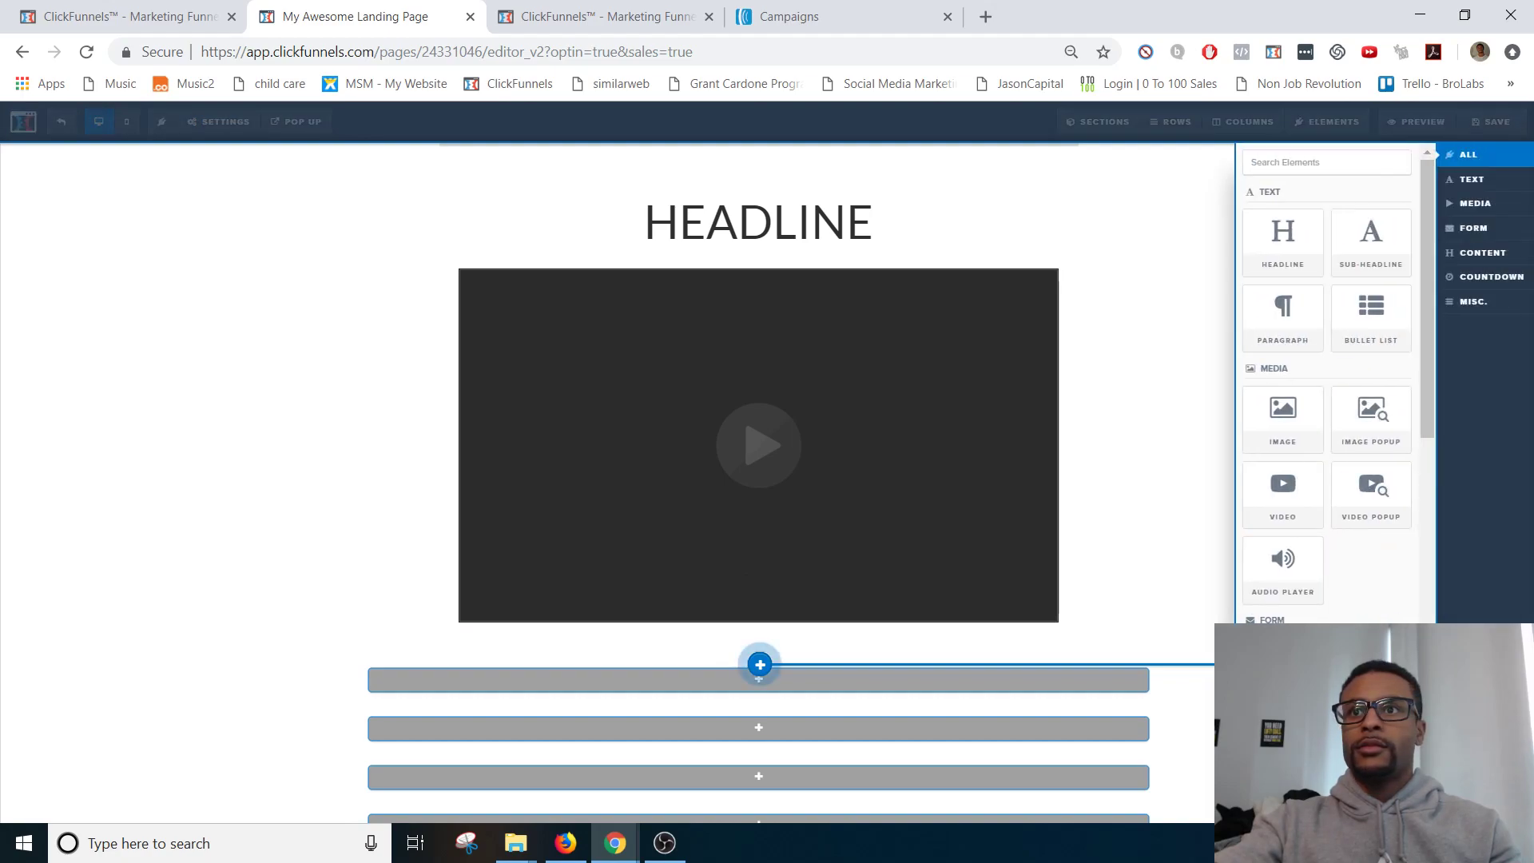
scroll(747, 573, "down", 3)
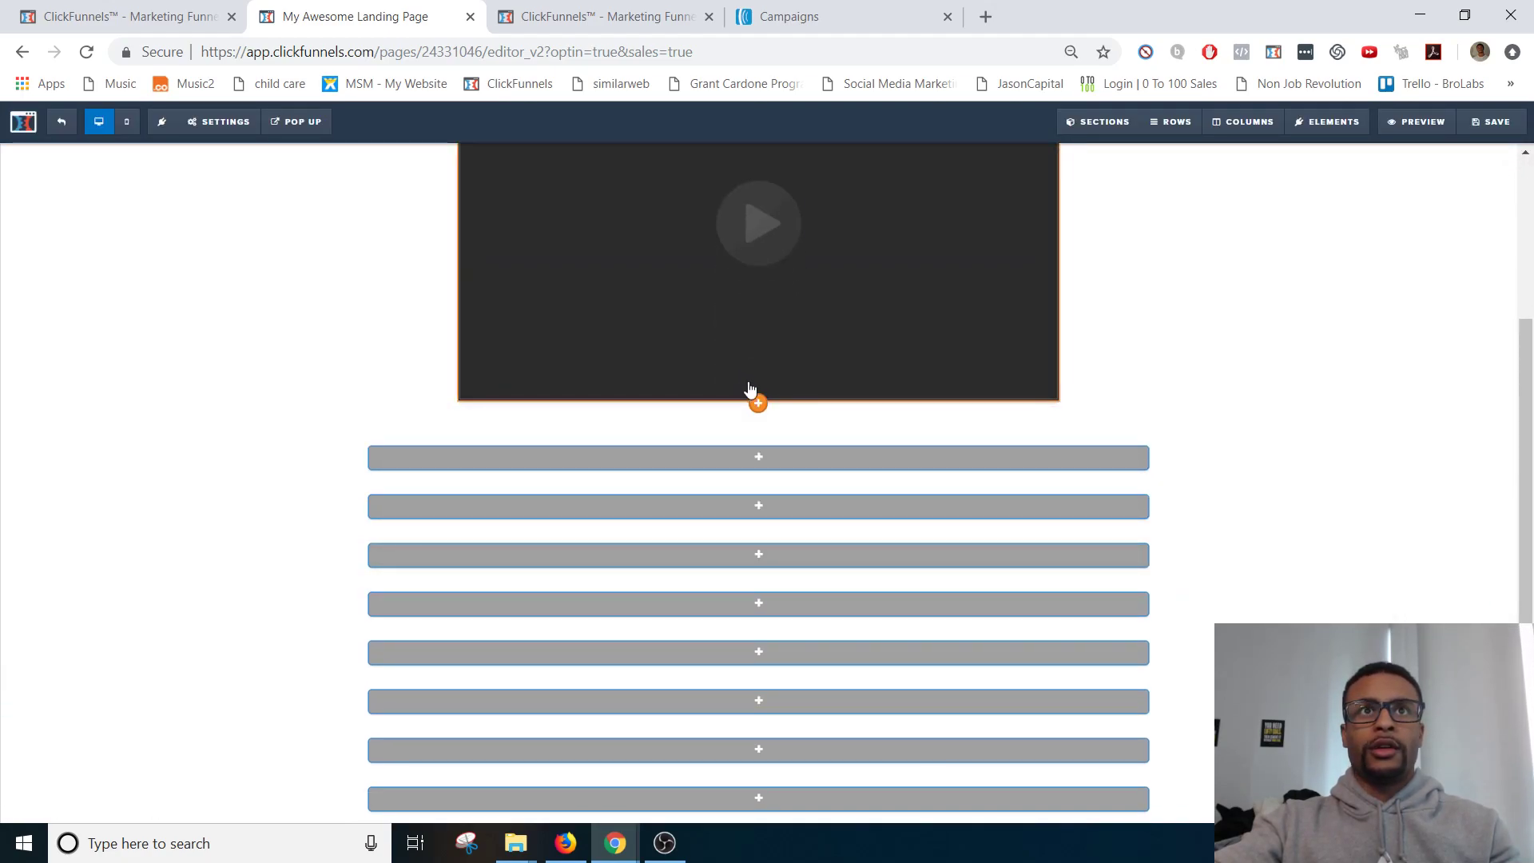
left_click(760, 428)
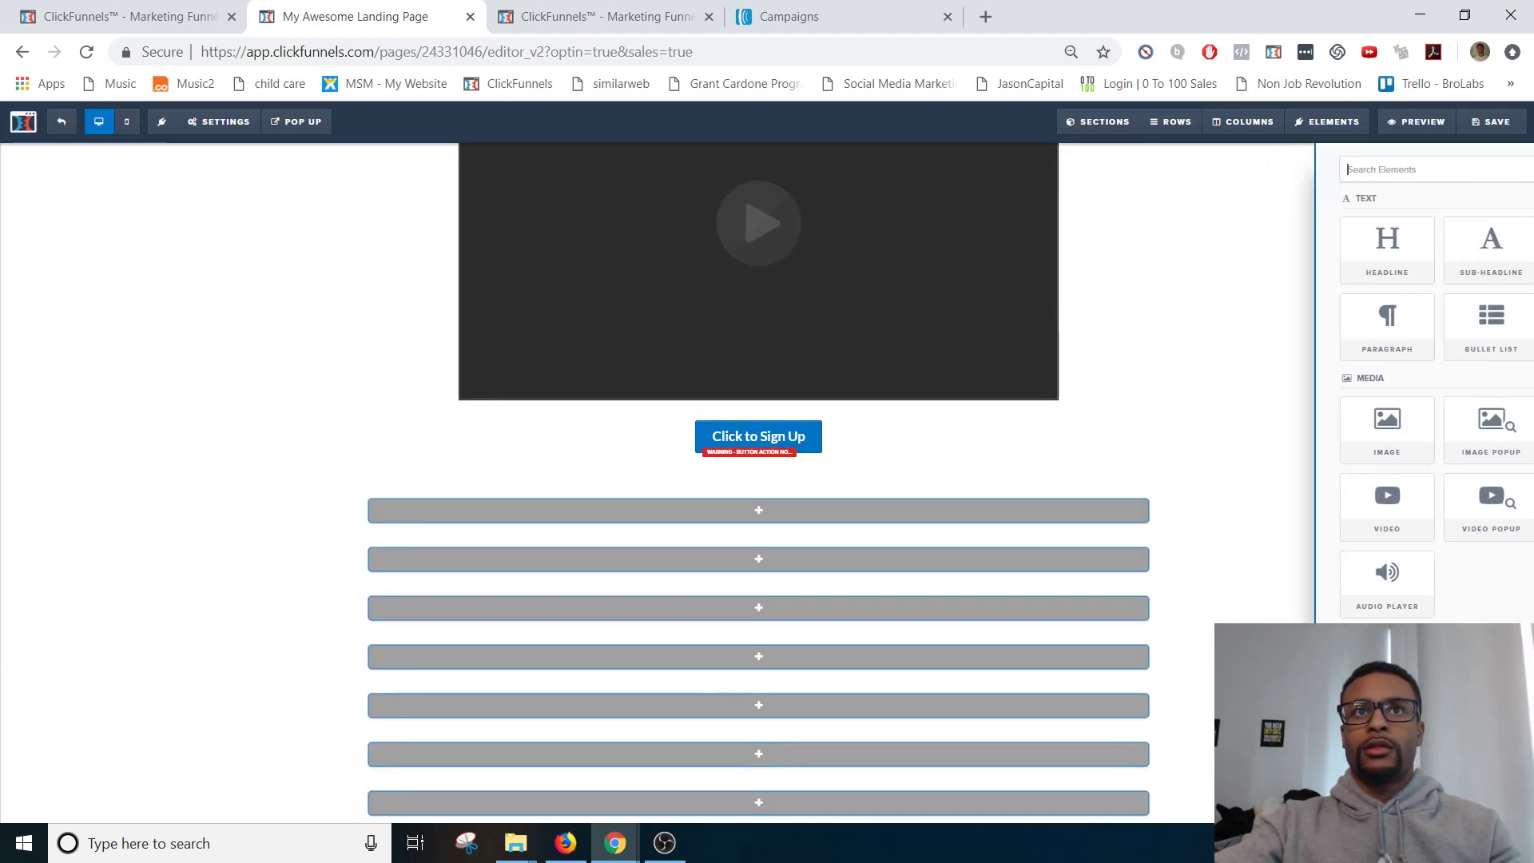
left_click(1281, 492)
Step: Move the empty row up above the headline
scroll(755, 451, "up", 3)
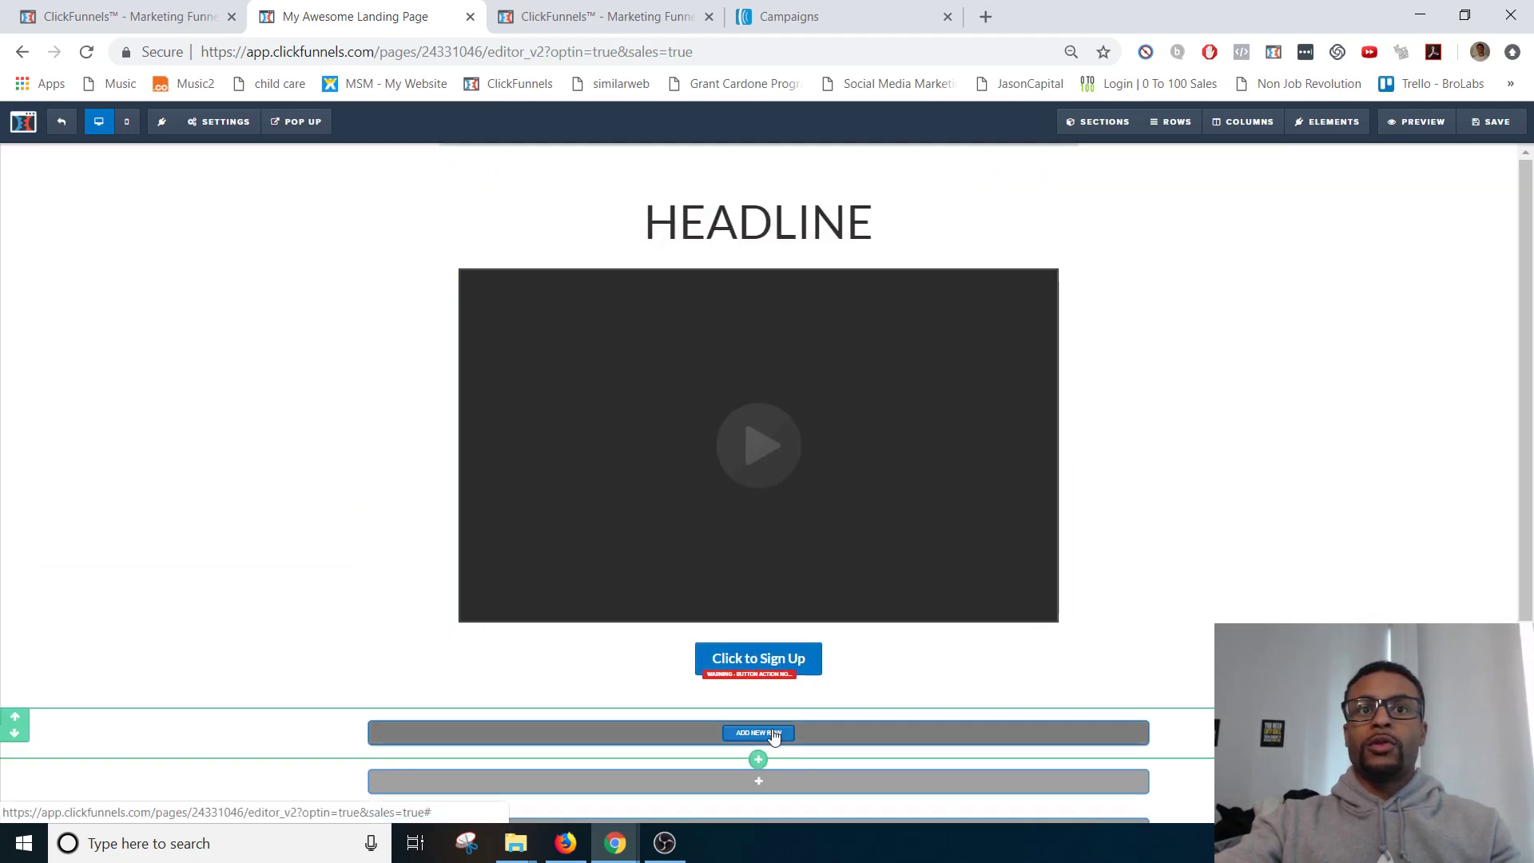
scroll(353, 432, "down", 4)
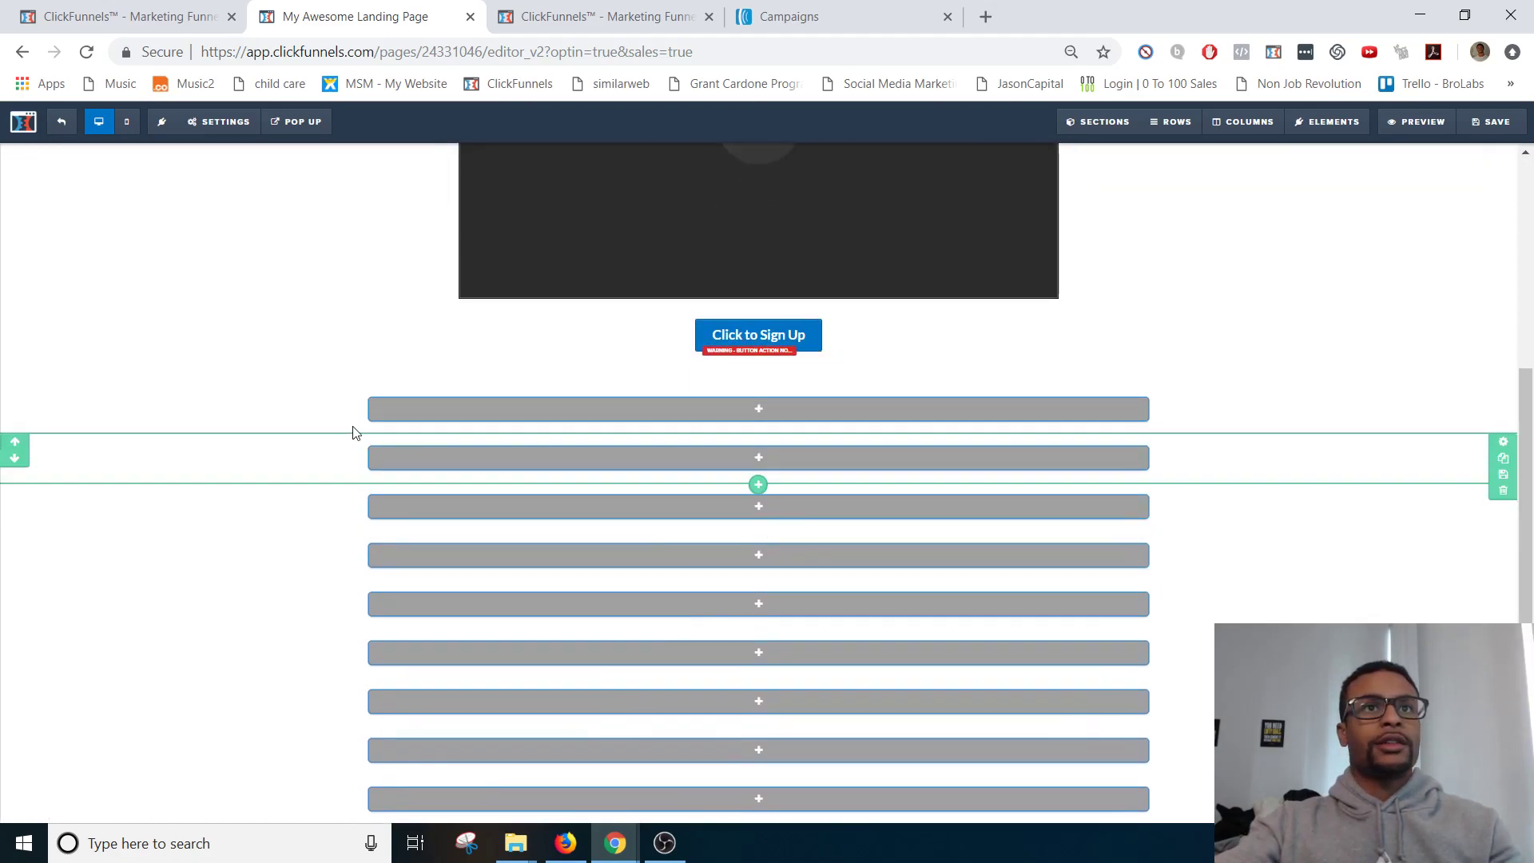
scroll(353, 431, "up", 4)
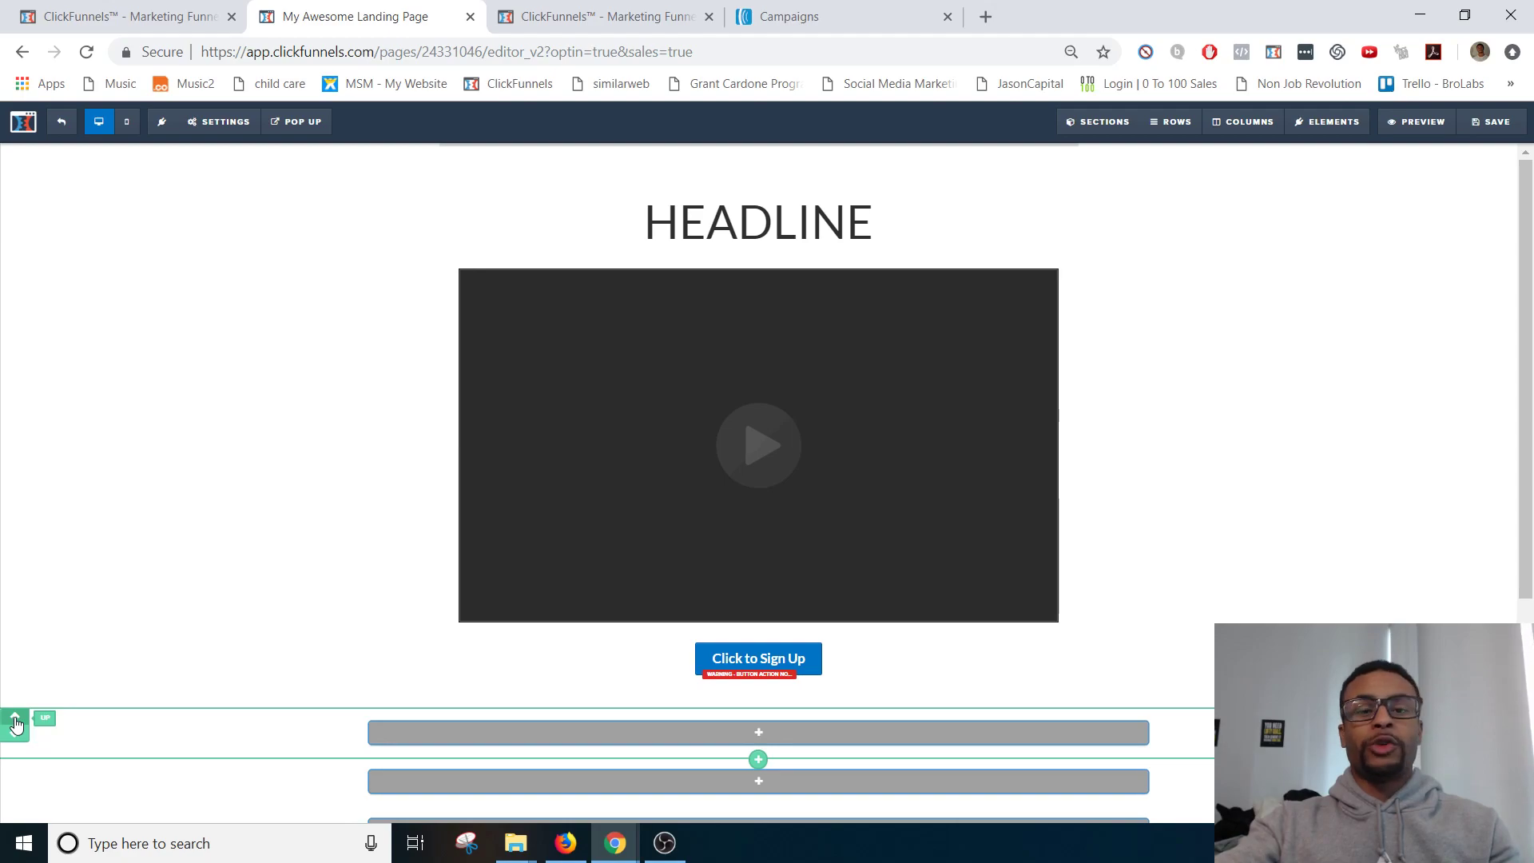
left_click(16, 723)
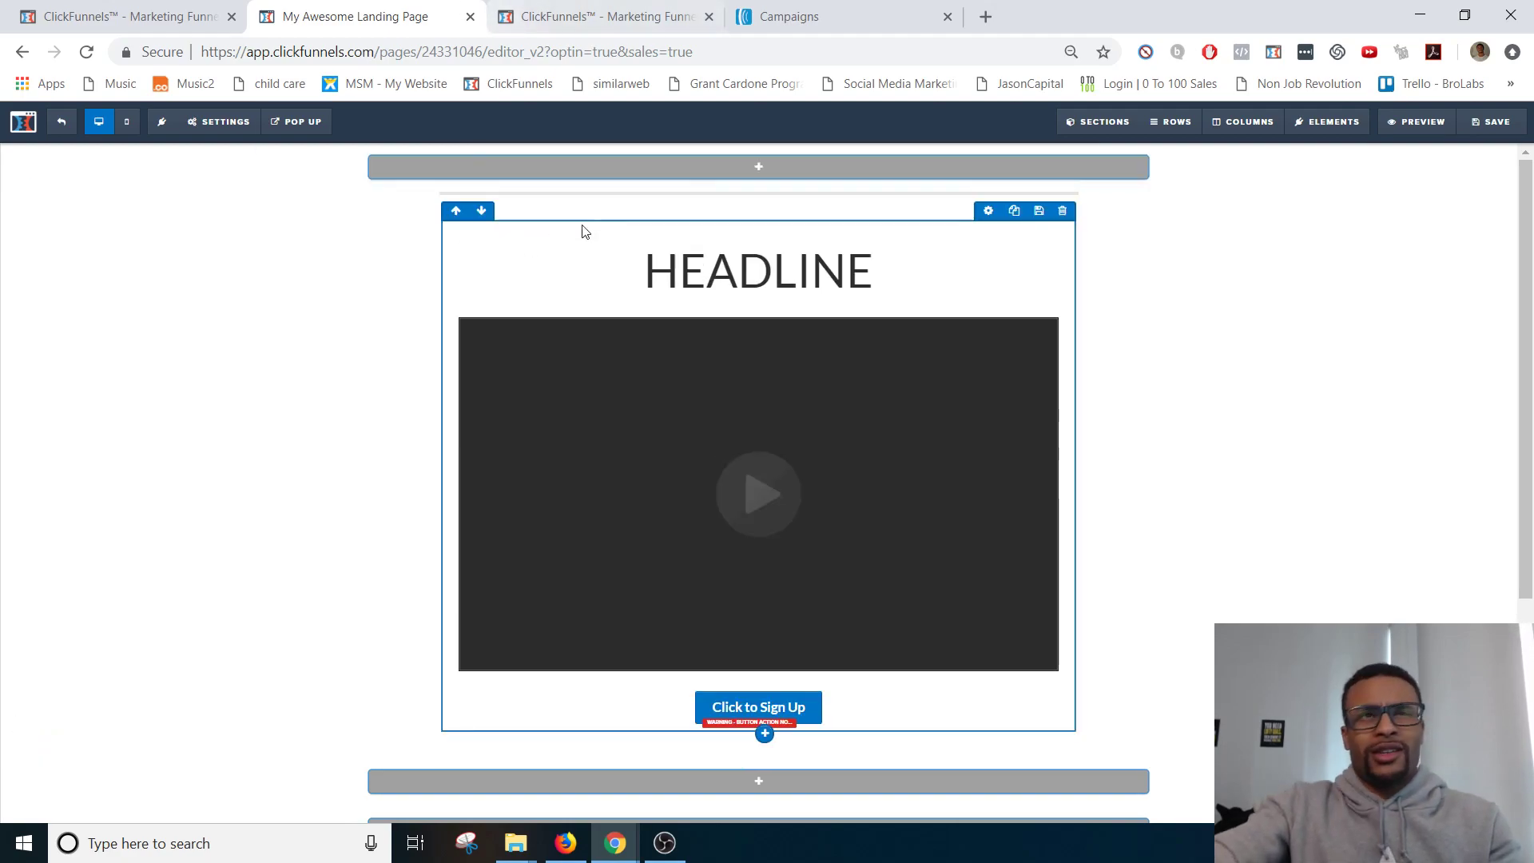
Step: Make the top row 3 columns and put a 'LOGO' headline in the left column
left_click(760, 168)
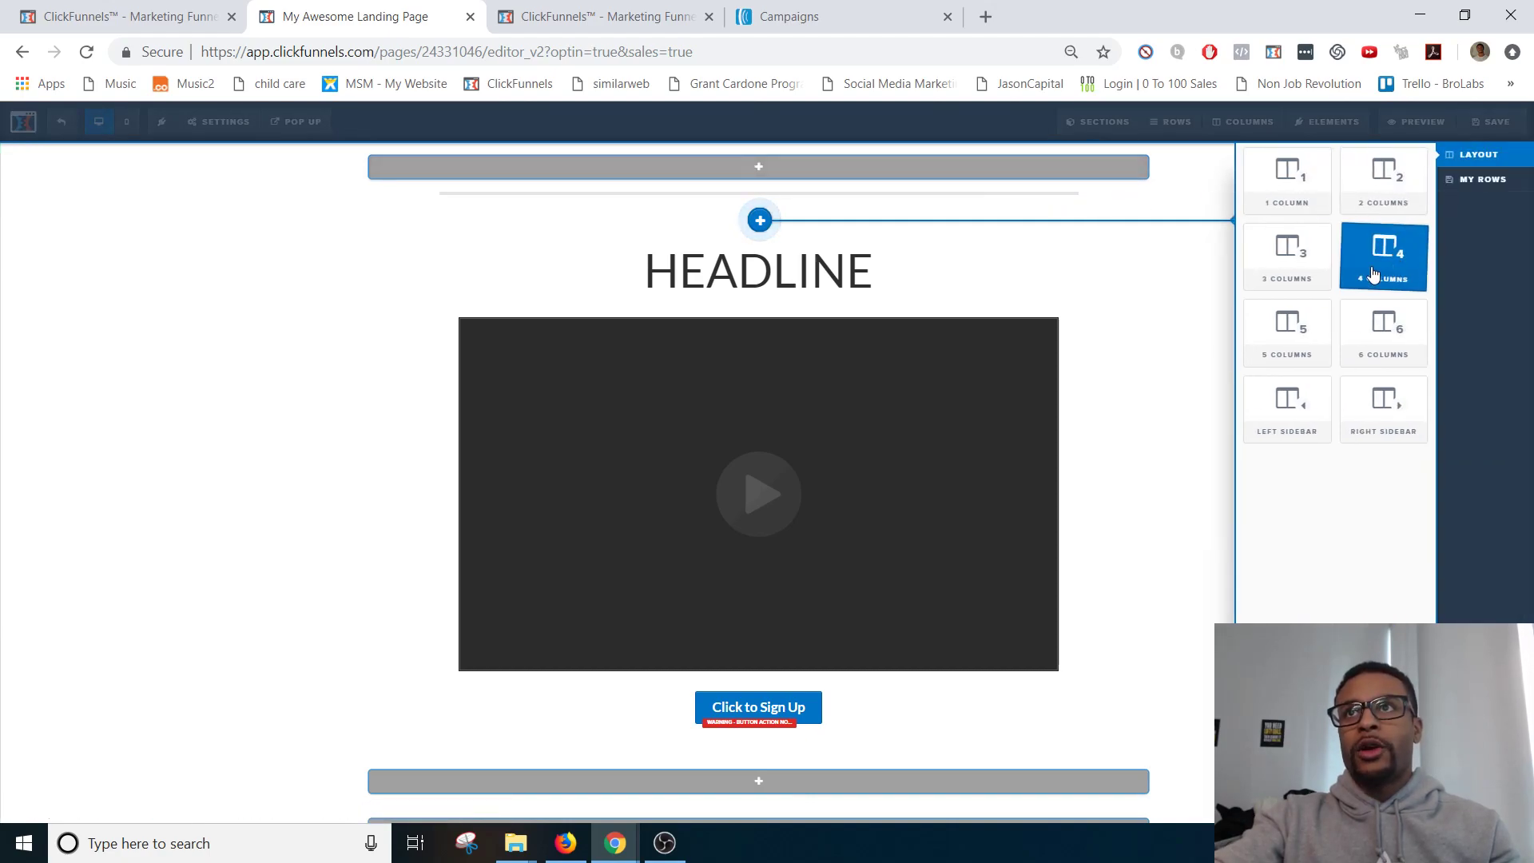
left_click(1283, 254)
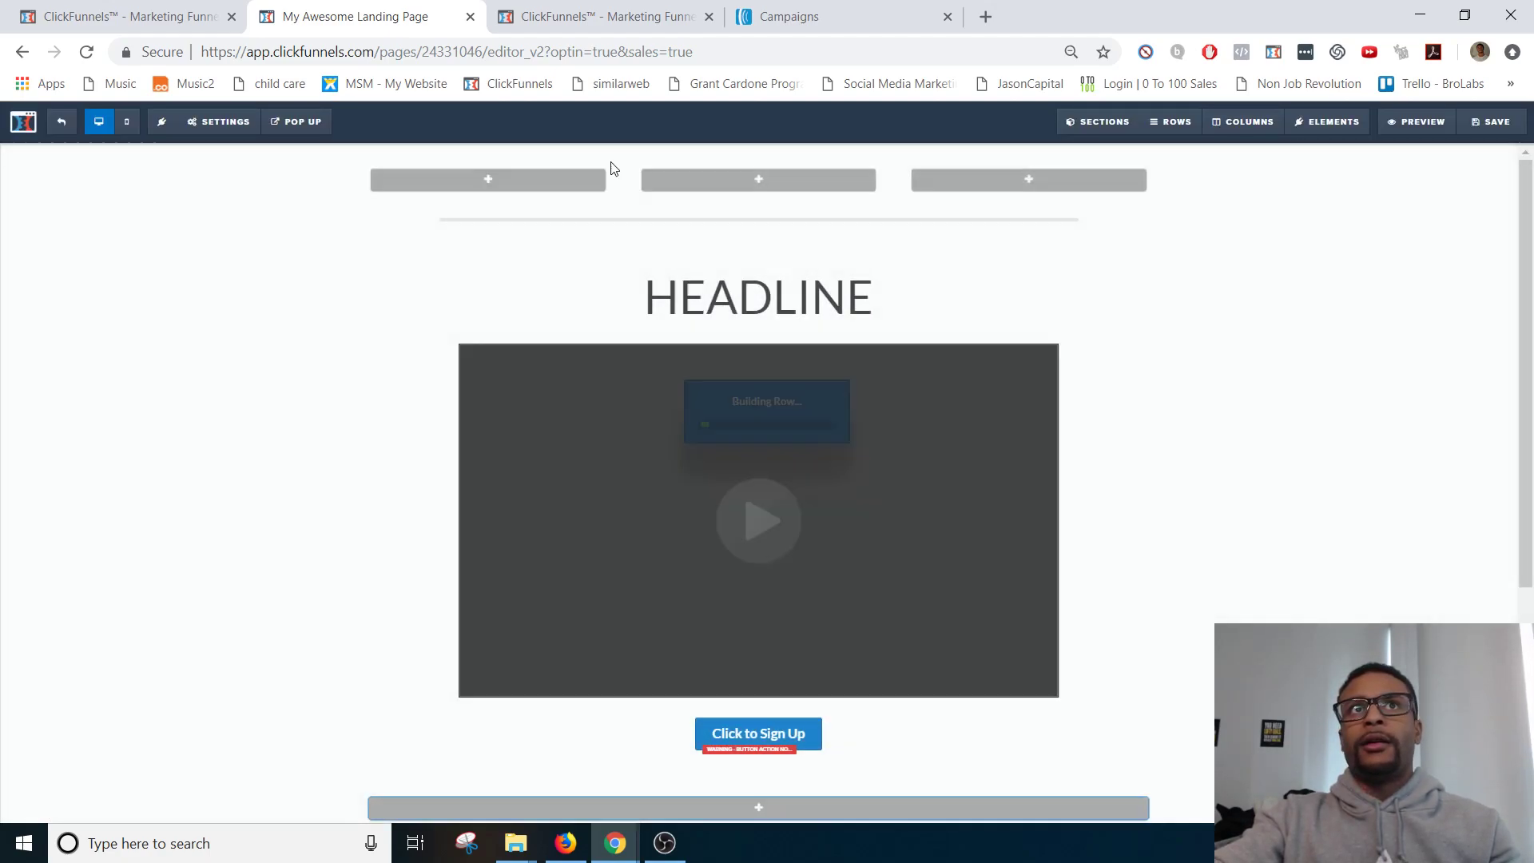
left_click(504, 179)
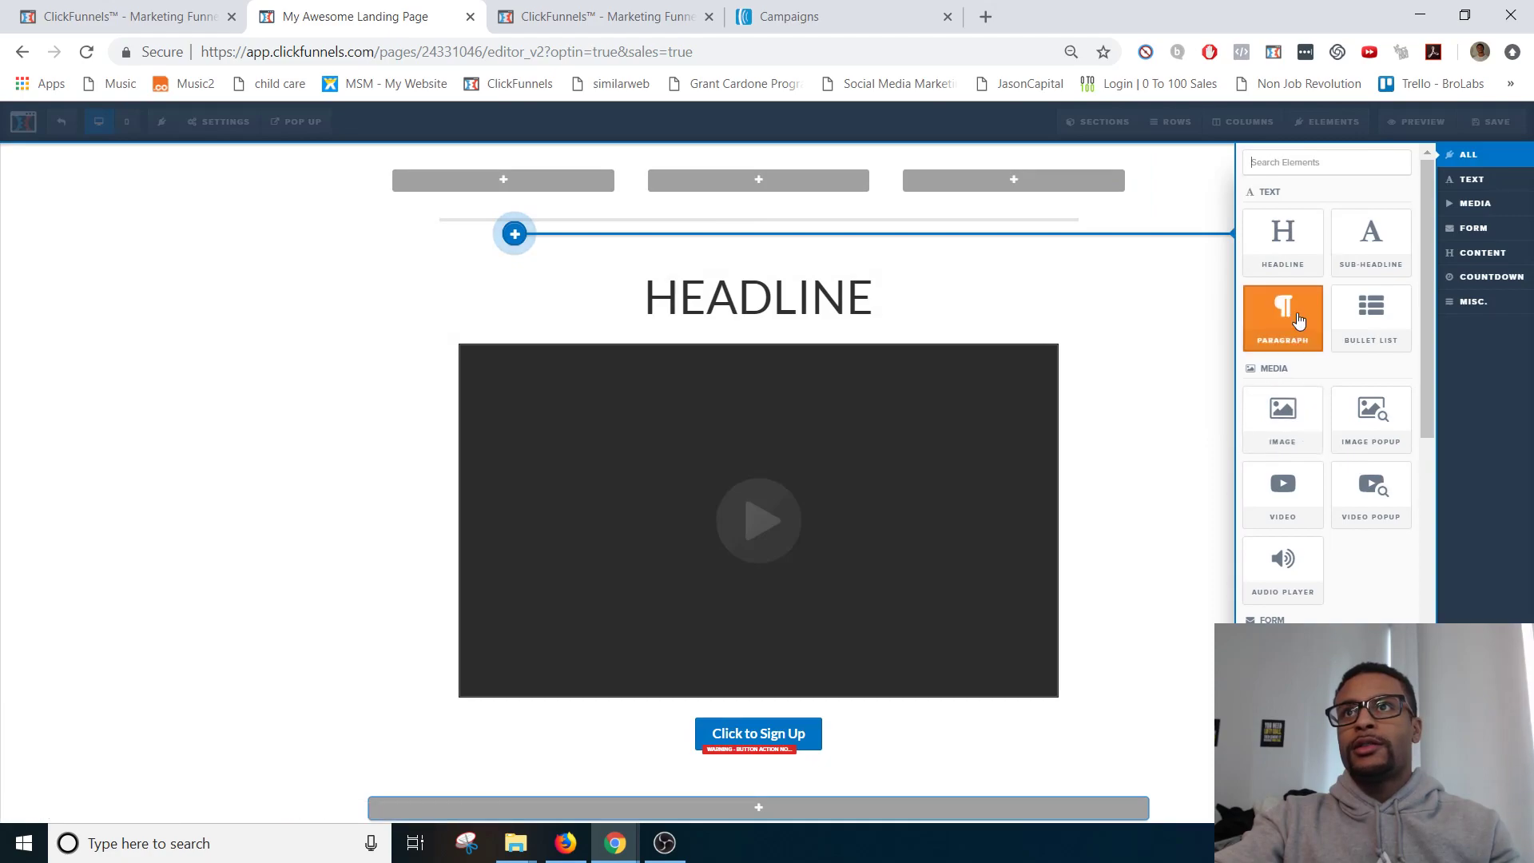
left_click_drag(1282, 315, 646, 220)
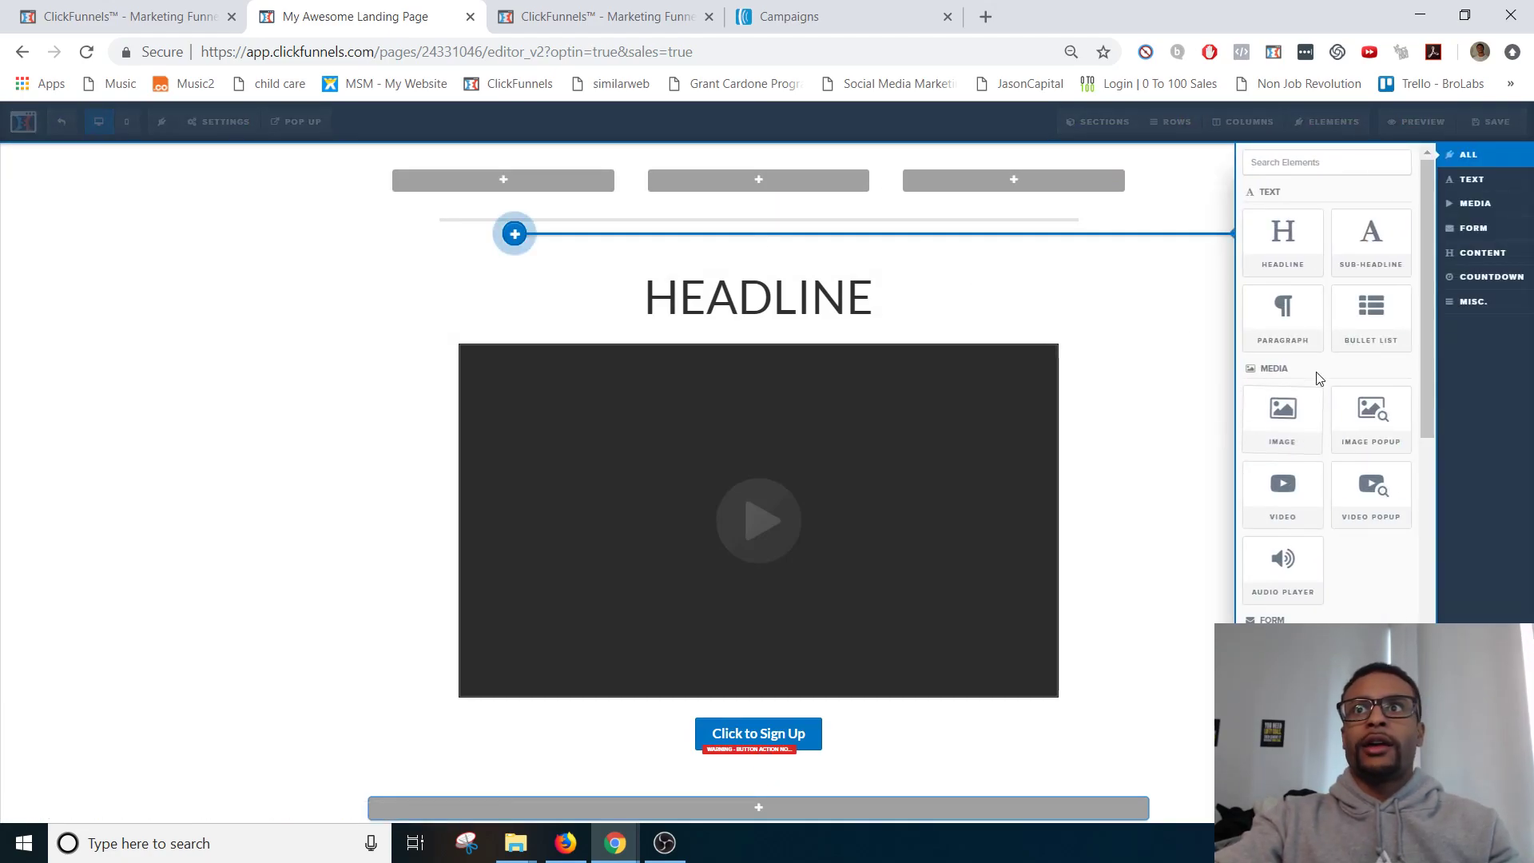
left_click_drag(1283, 240, 655, 224)
double_click(503, 211)
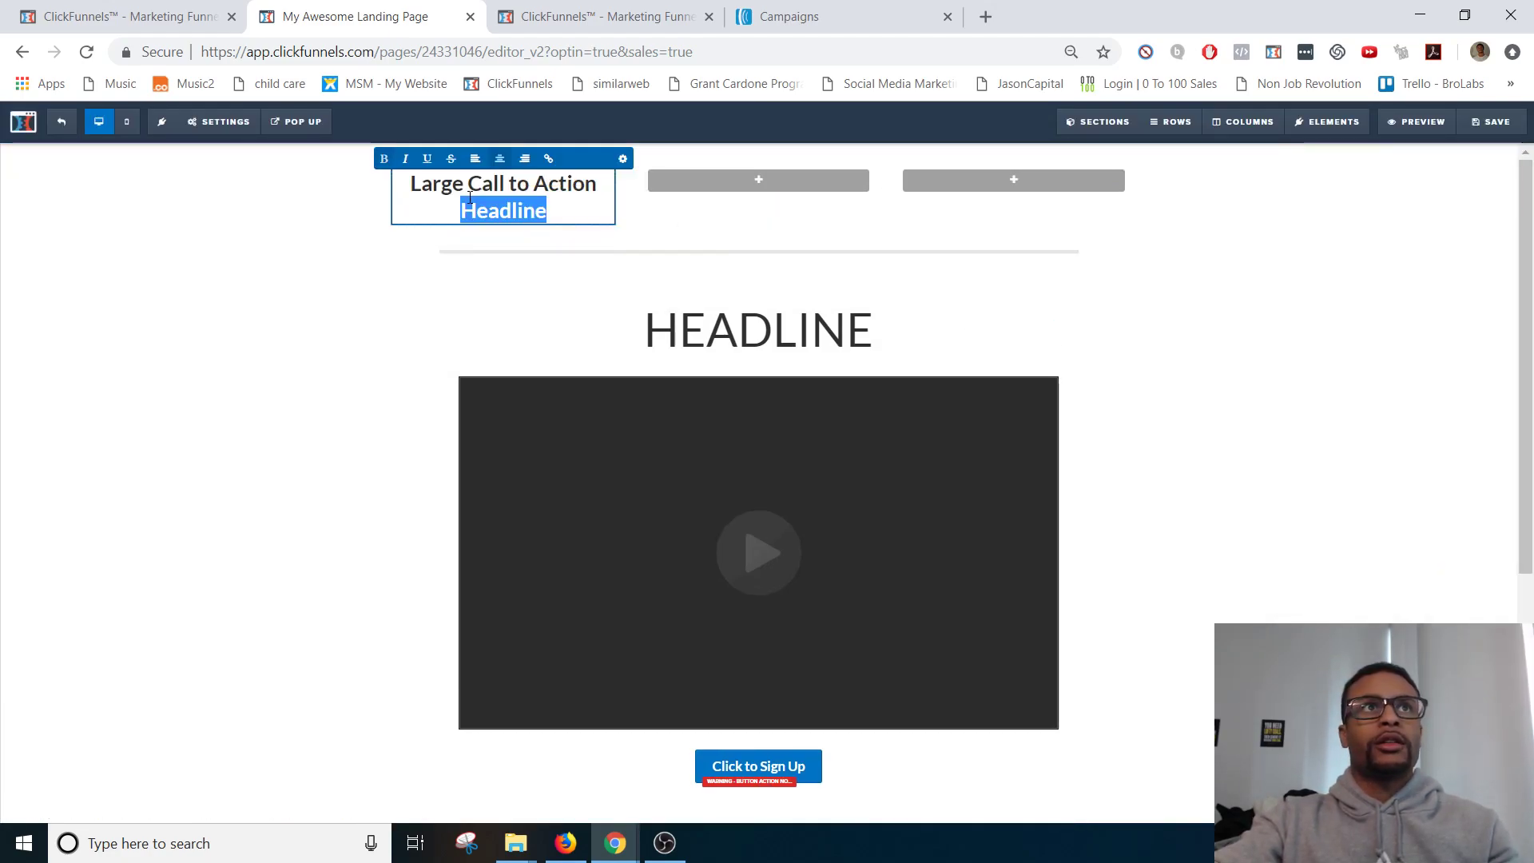
key("ctrl+a")
type("L")
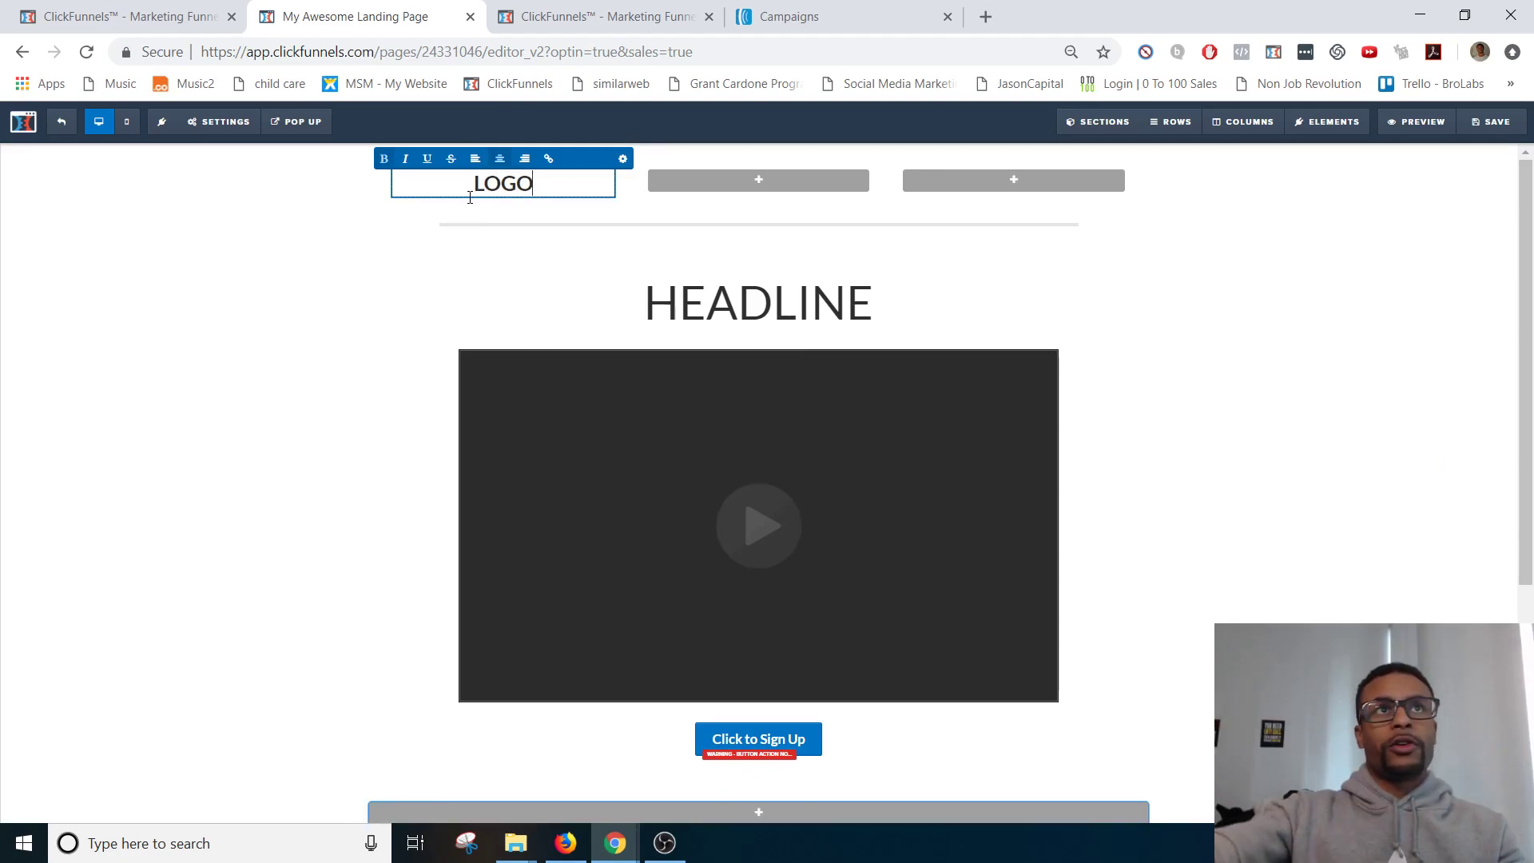
left_click(1212, 298)
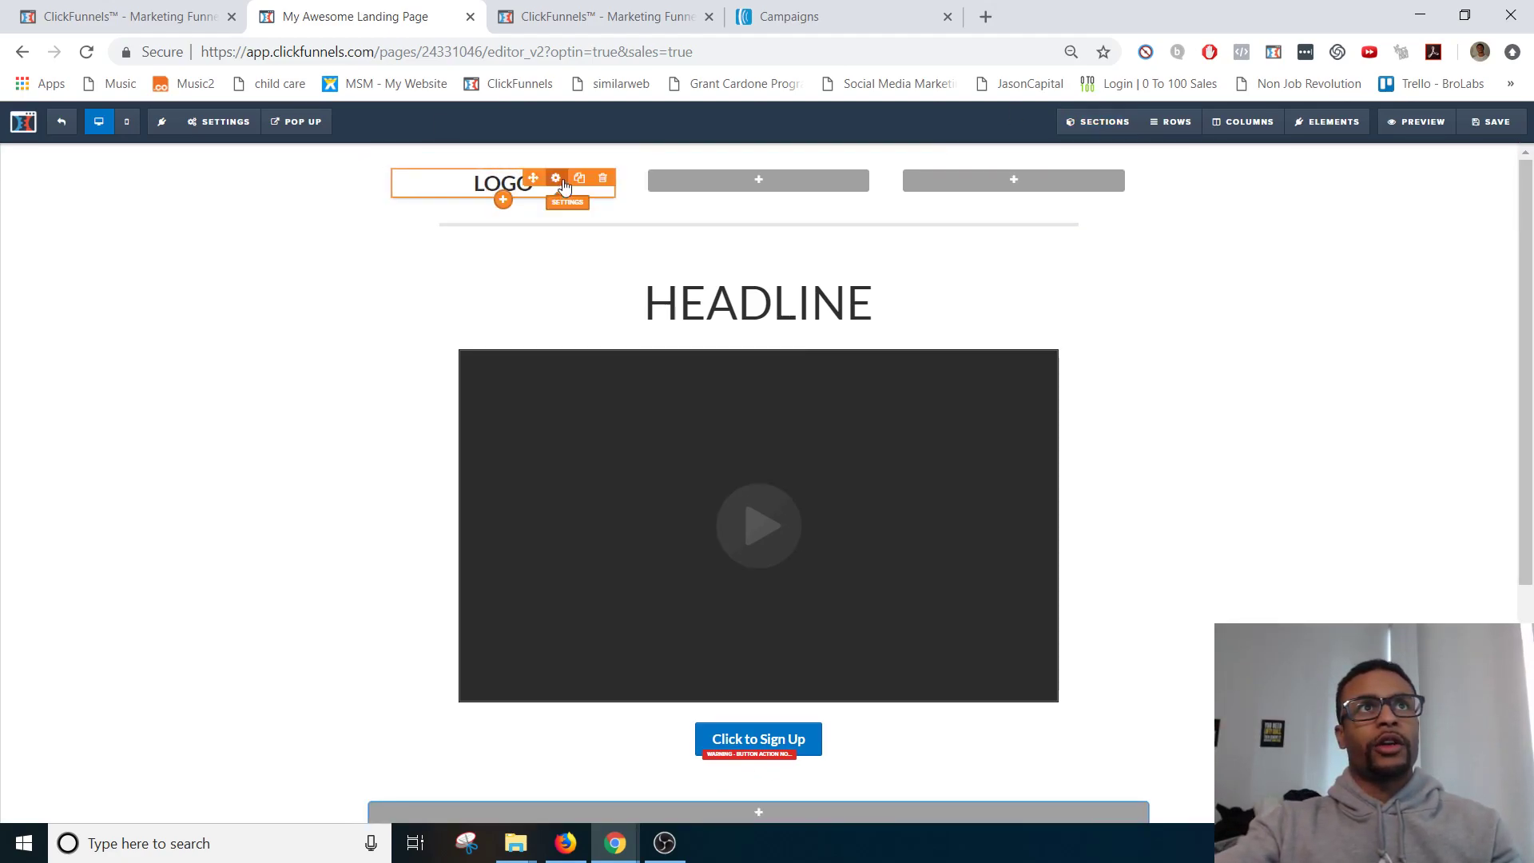
Step: Duplicate LOGO into the right column and retype it as 'Customer Service Number'
left_click(579, 179)
left_click_drag(533, 187, 1055, 195)
double_click(1056, 190)
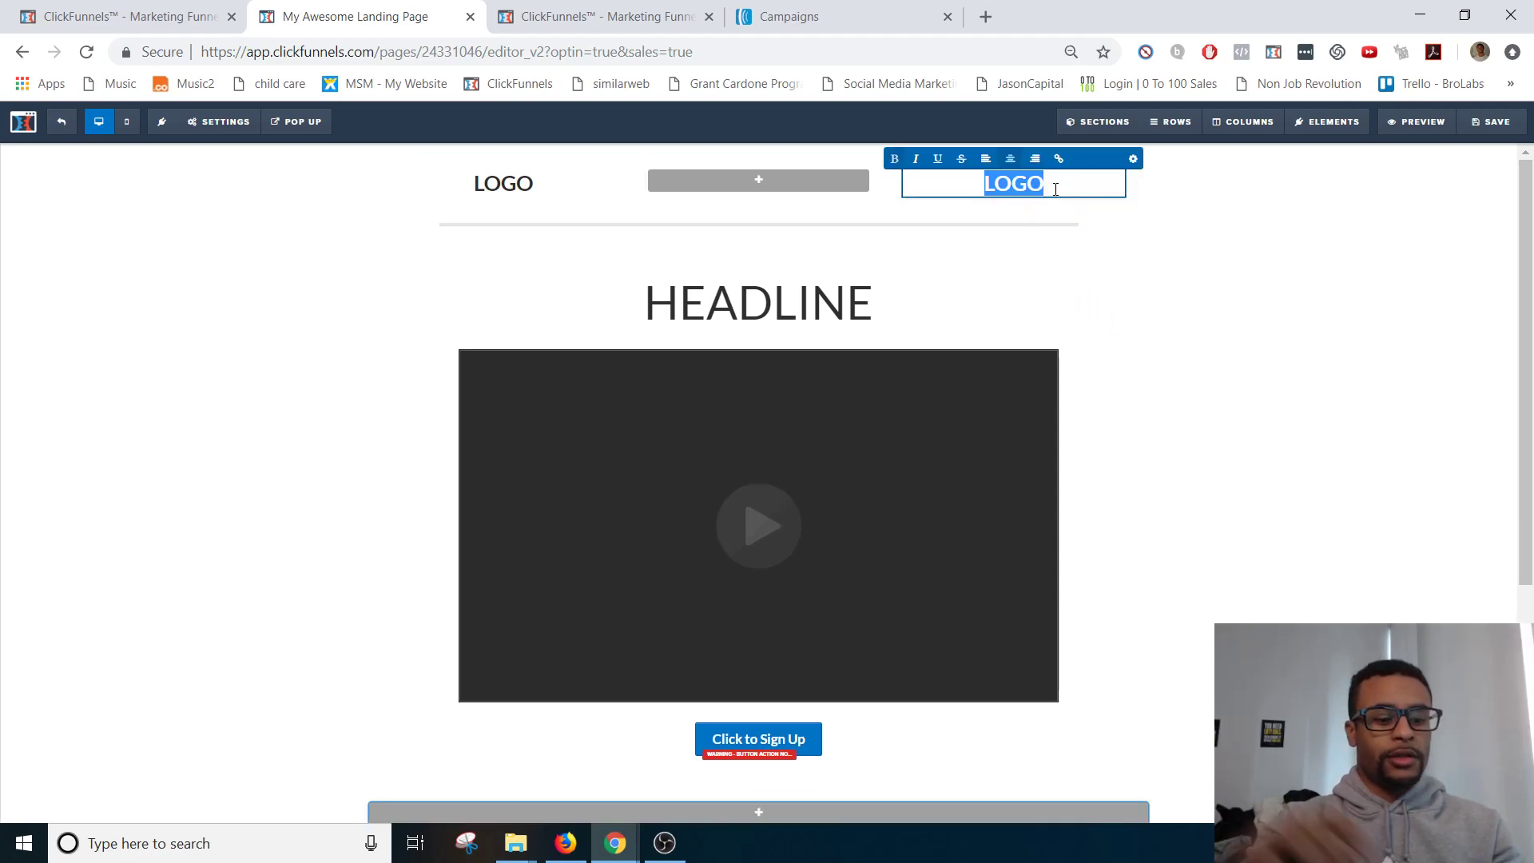
type("Customer Se")
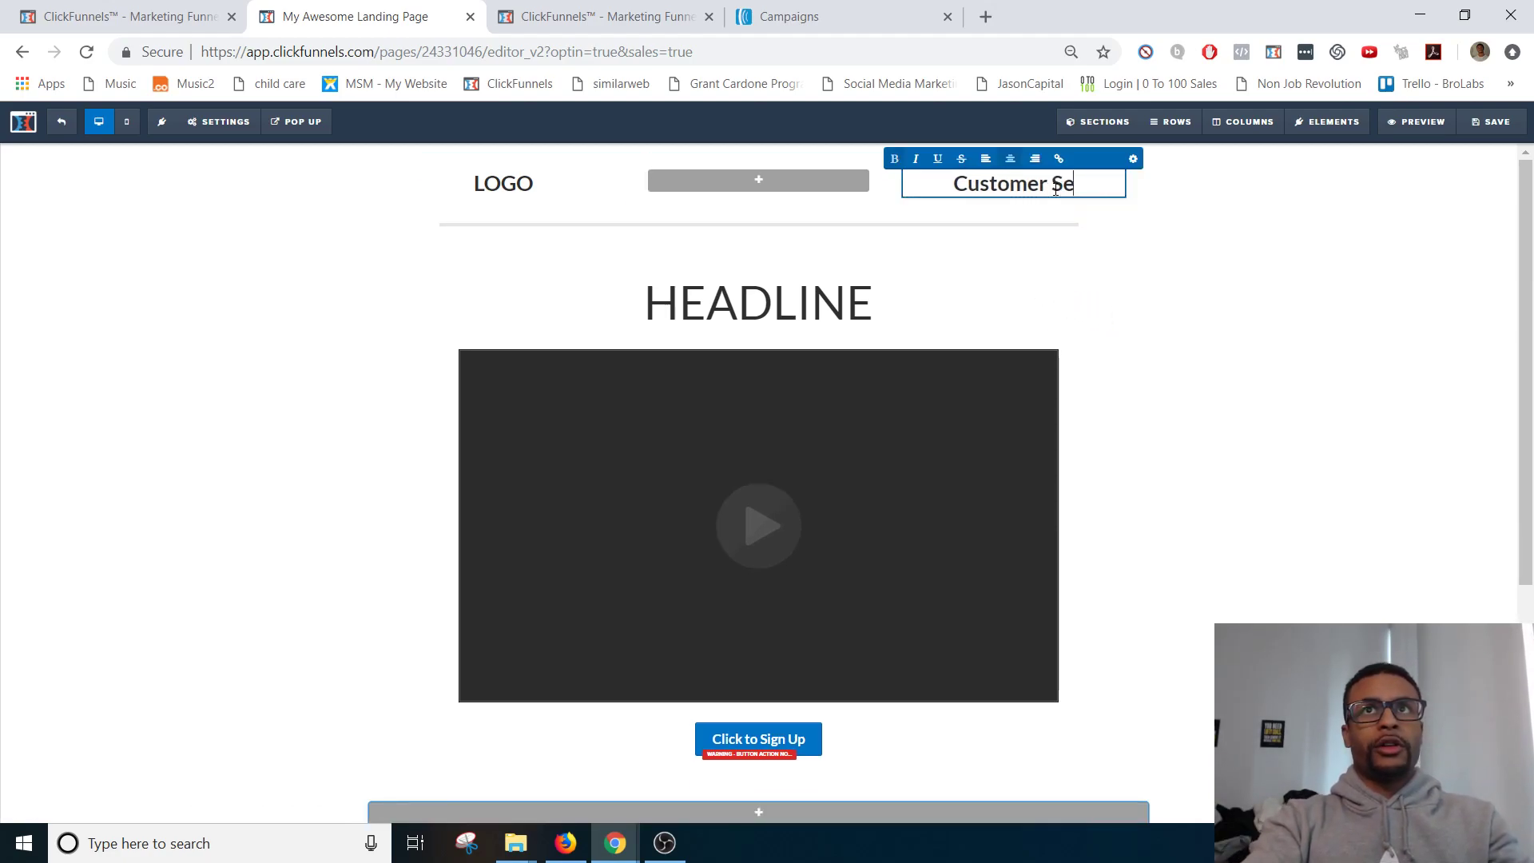
type("rvice Number")
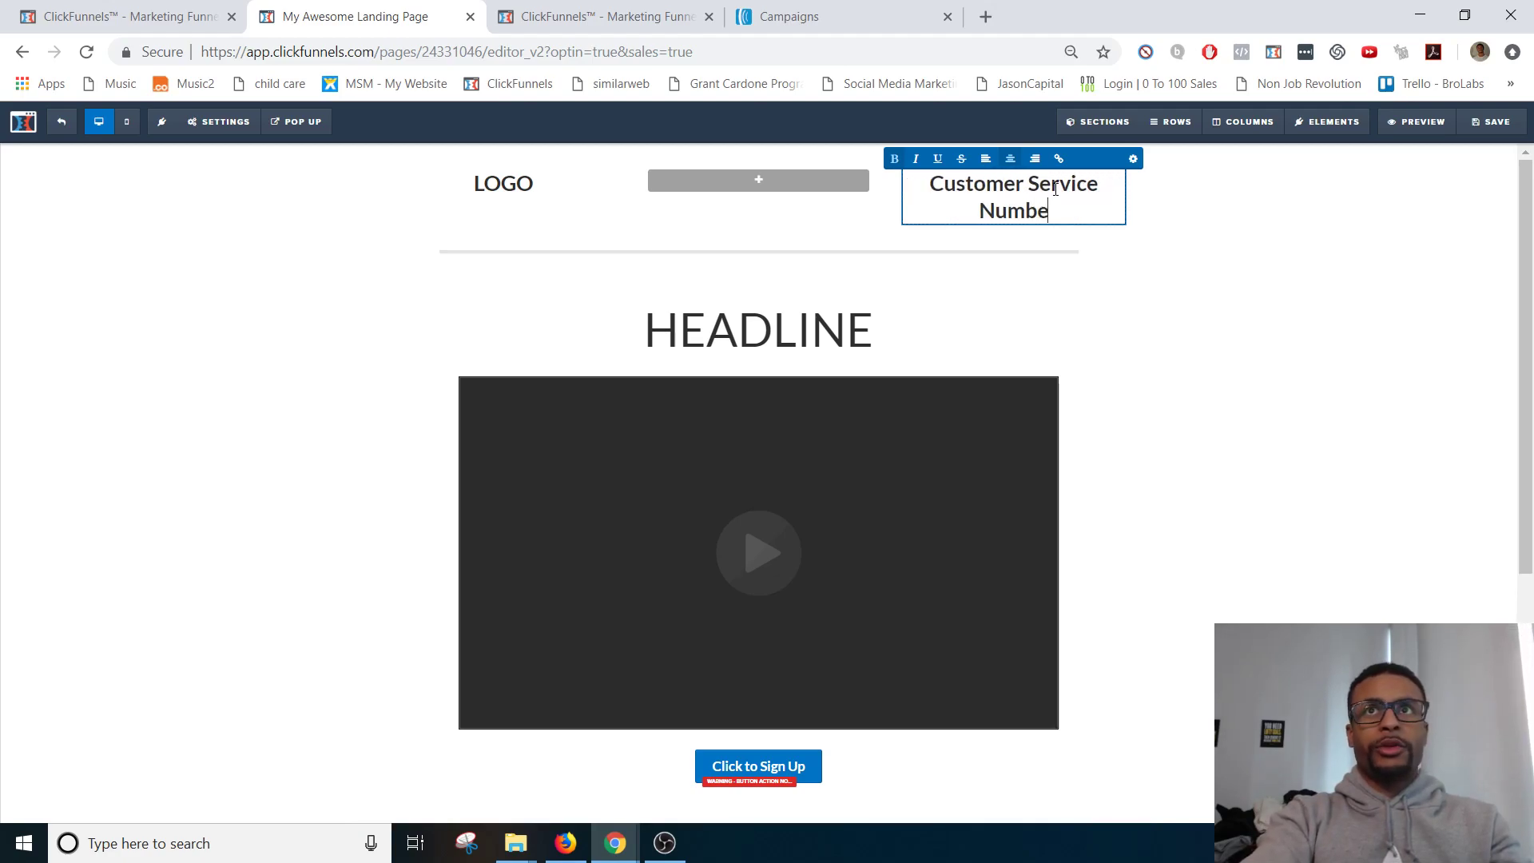
Step: Copy the sign-up button into the header's middle column with top margin 0, labelled 'Membership Area'
left_click(1156, 331)
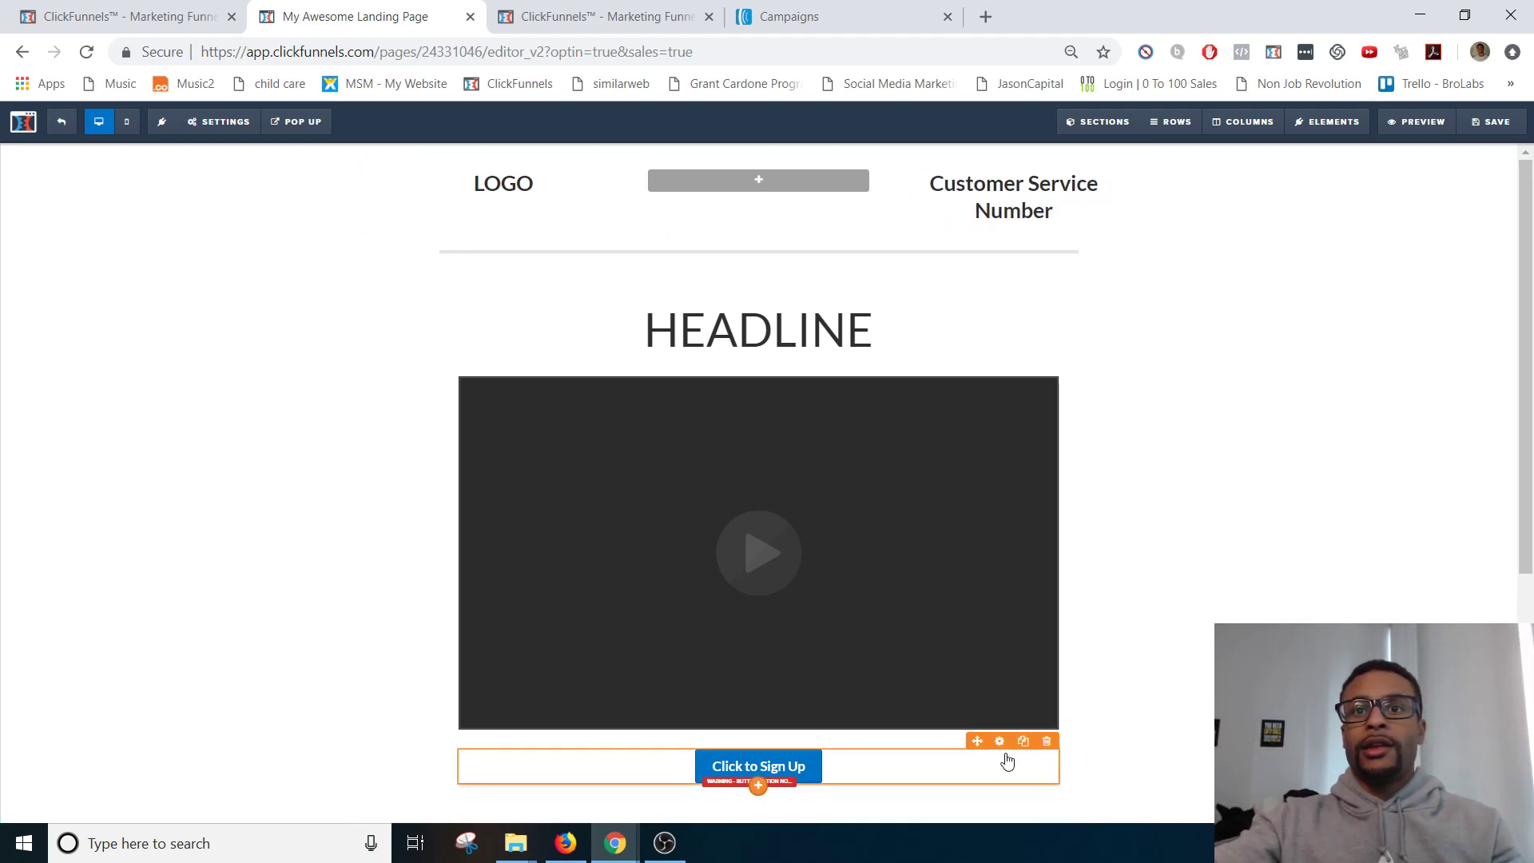
left_click(1023, 741)
left_click_drag(839, 781, 879, 224)
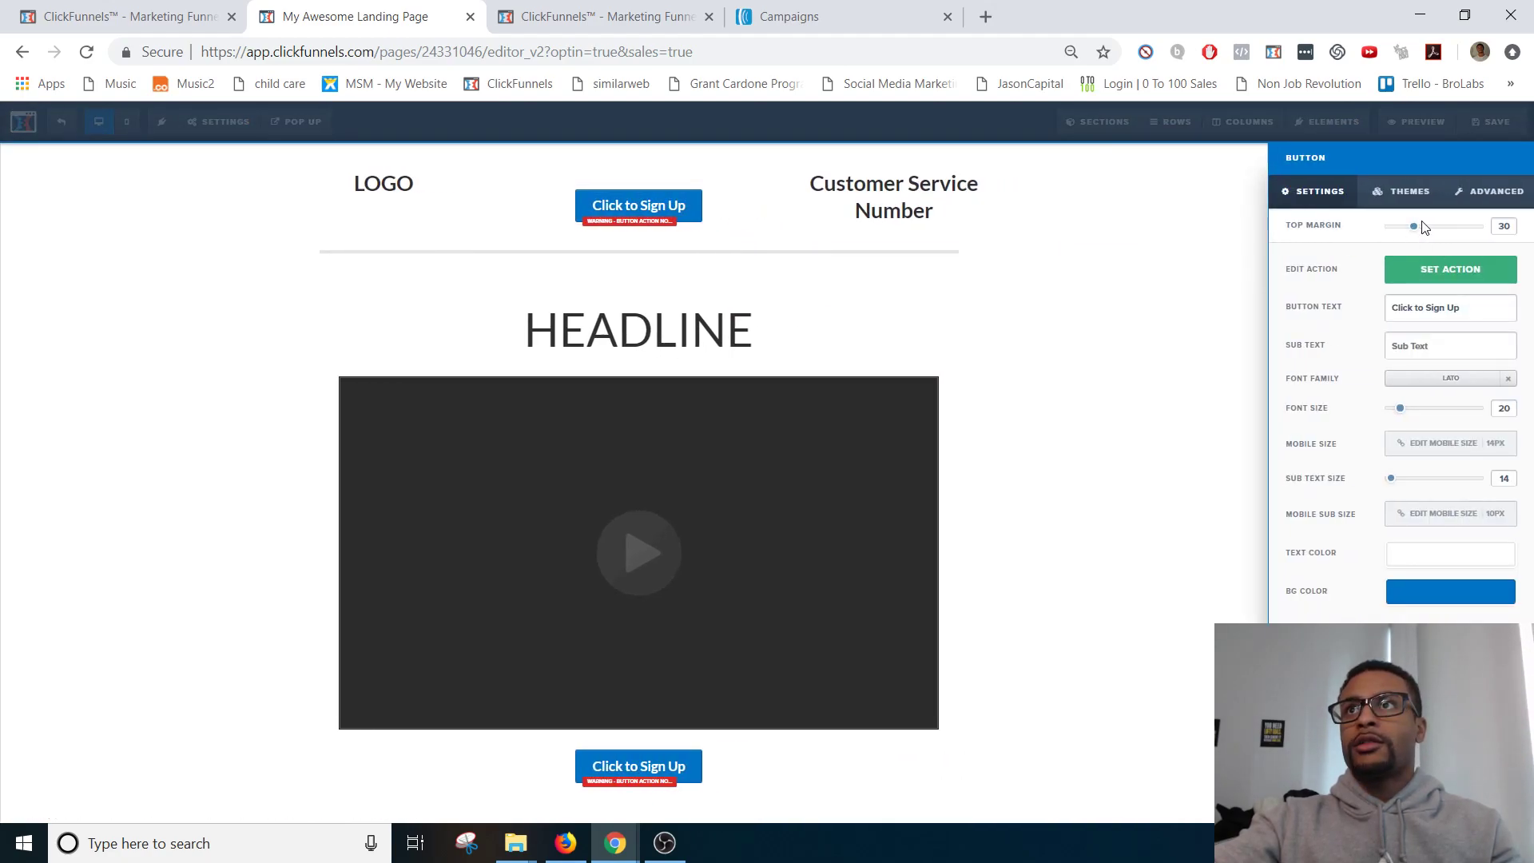
left_click_drag(1413, 226, 1106, 229)
triple_click(1419, 306)
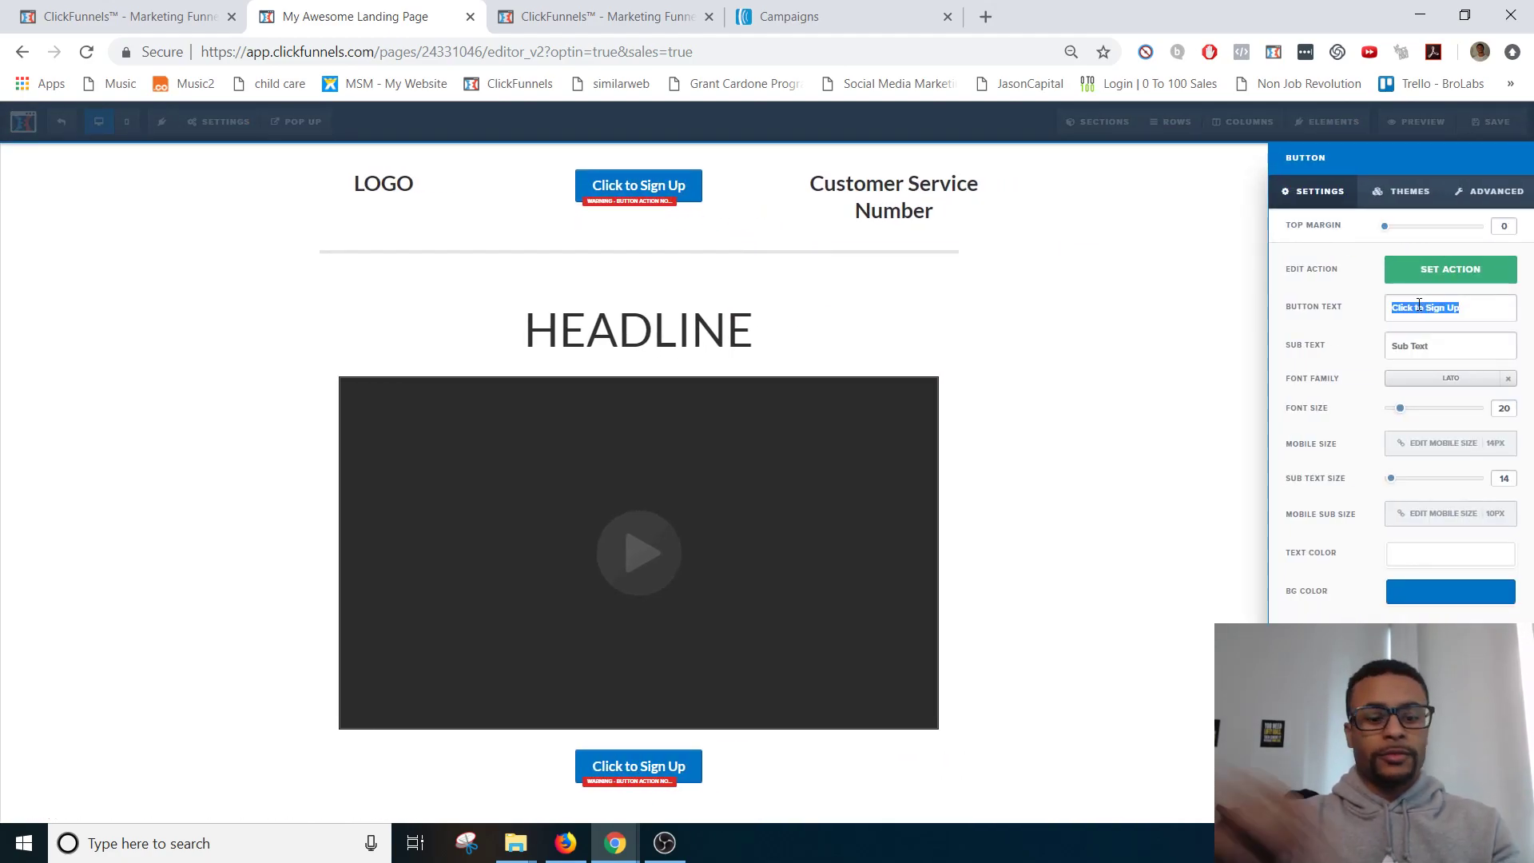
type("Membershu")
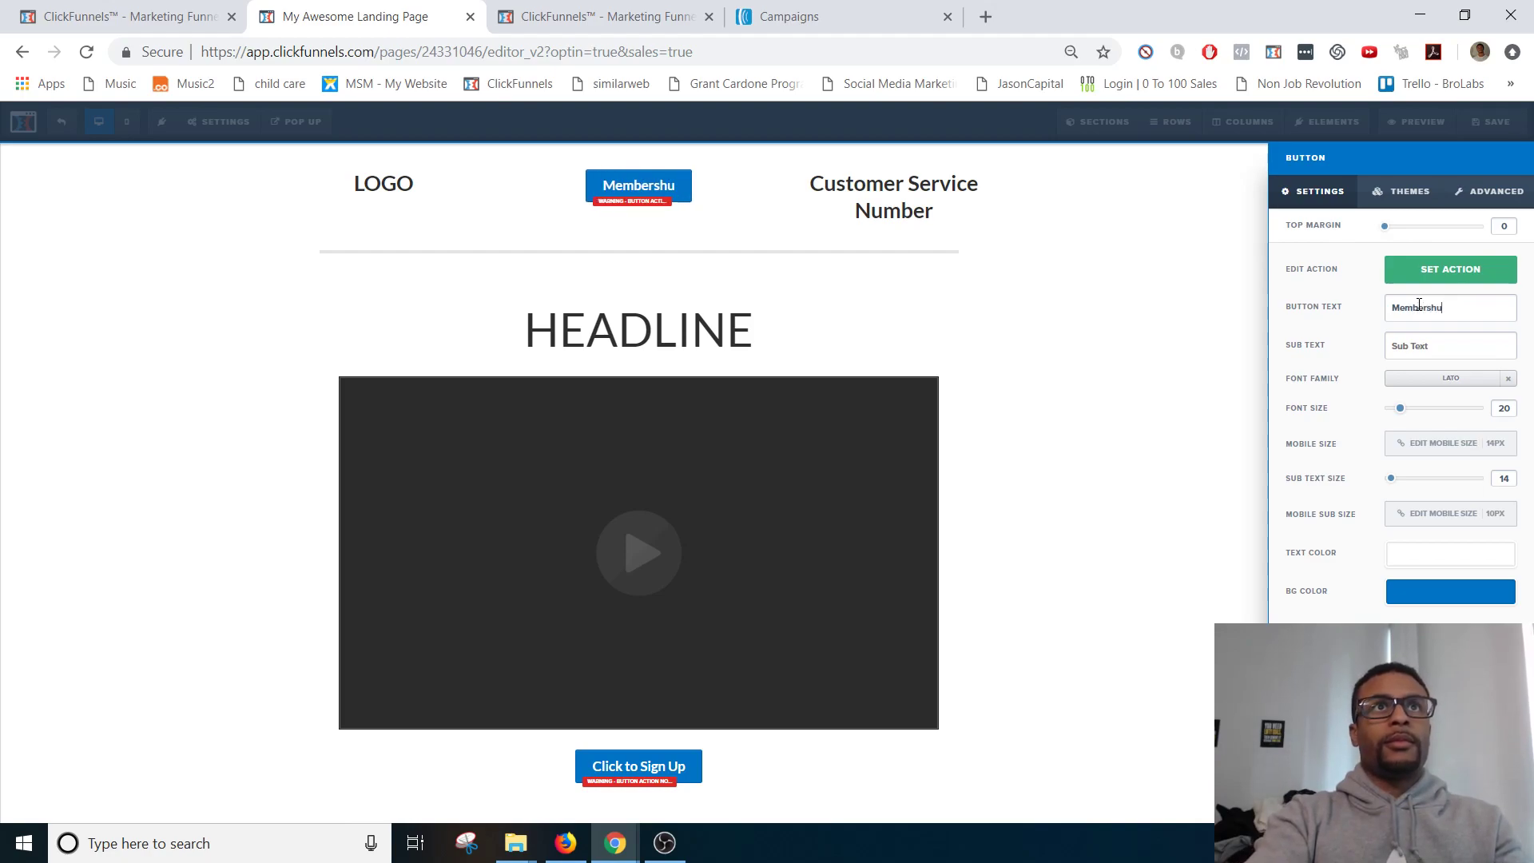
key("BackSpace")
type("ip Area")
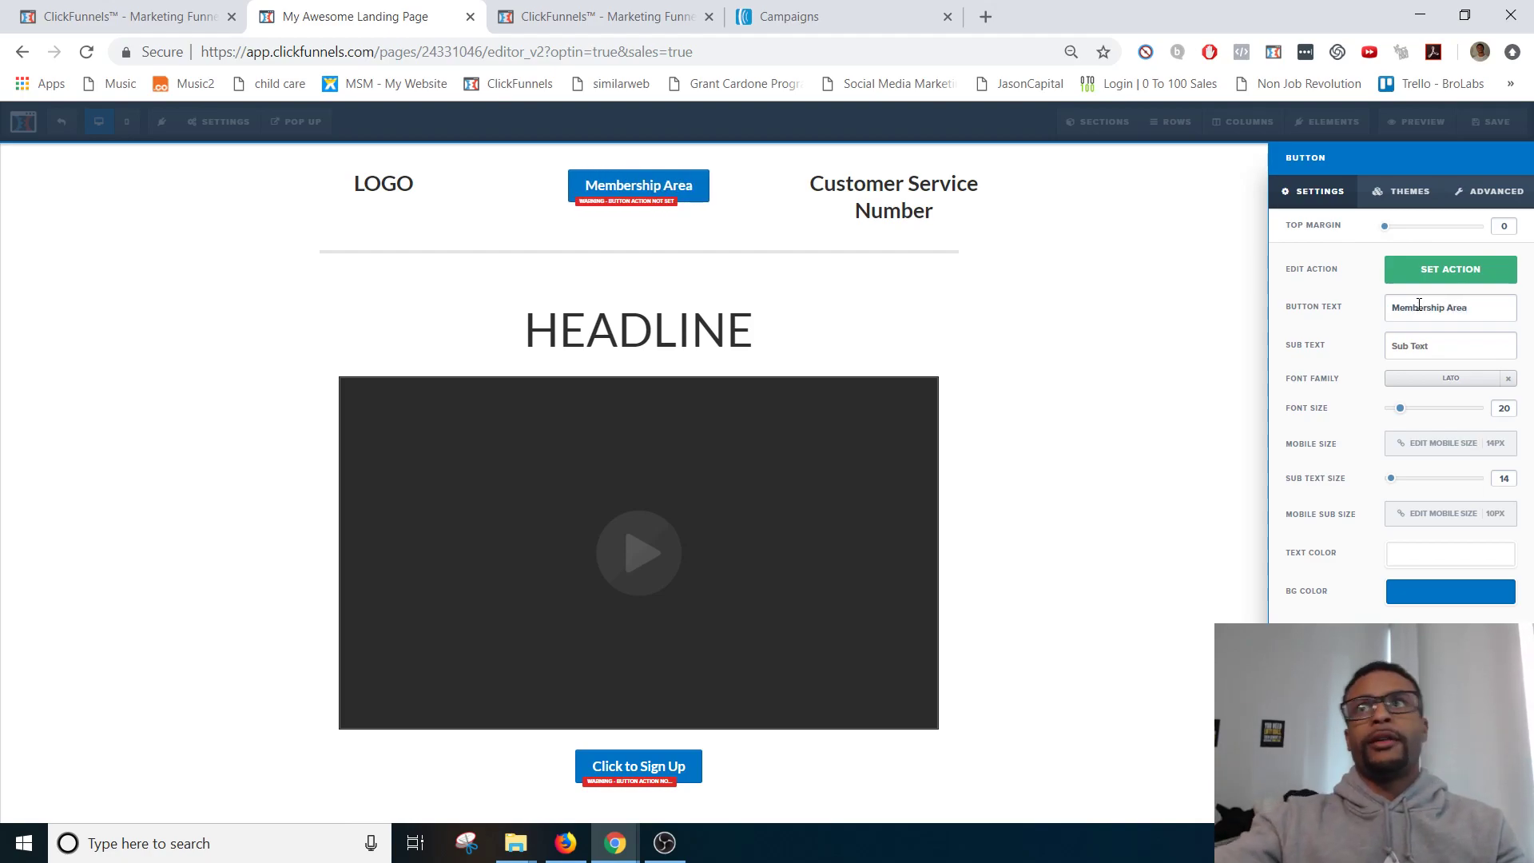
Step: Point the Membership Area button to the pasted members area URL and save the page
left_click(1430, 269)
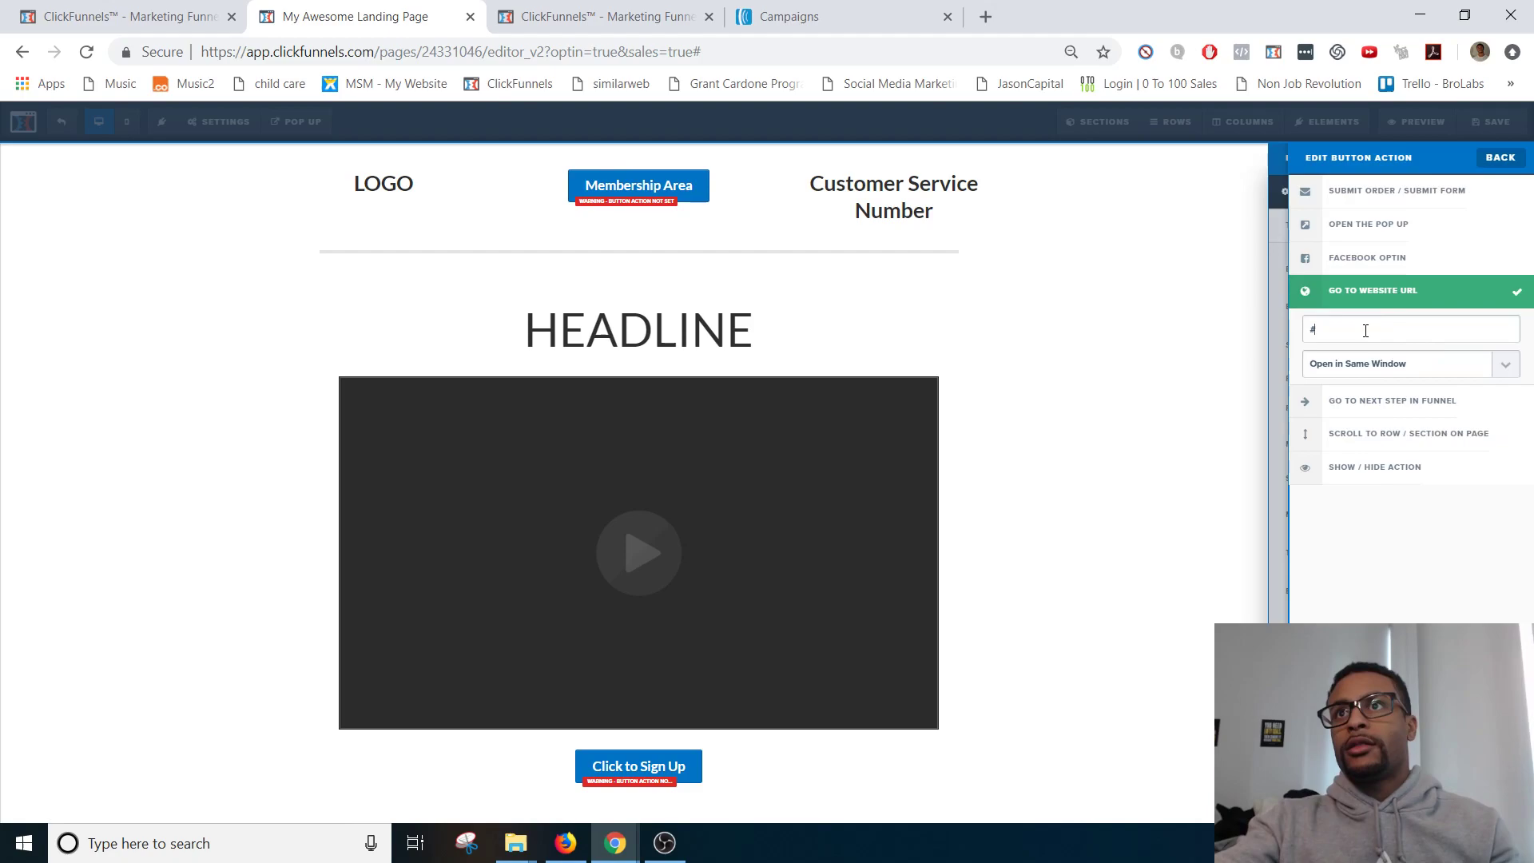
key("ctrl+a")
key("ctrl+v")
left_click(933, 272)
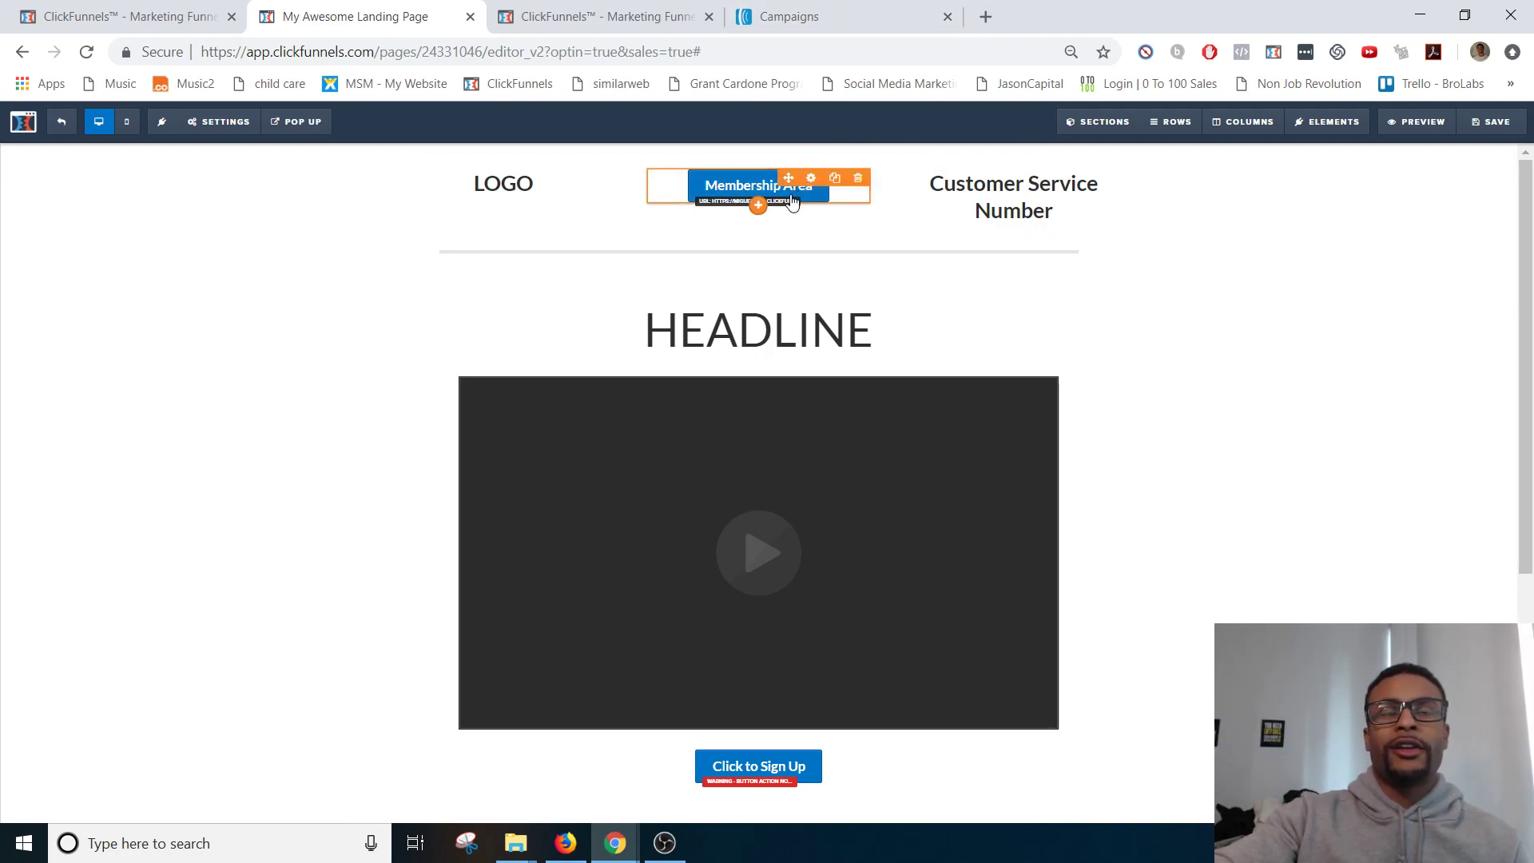
left_click(1483, 124)
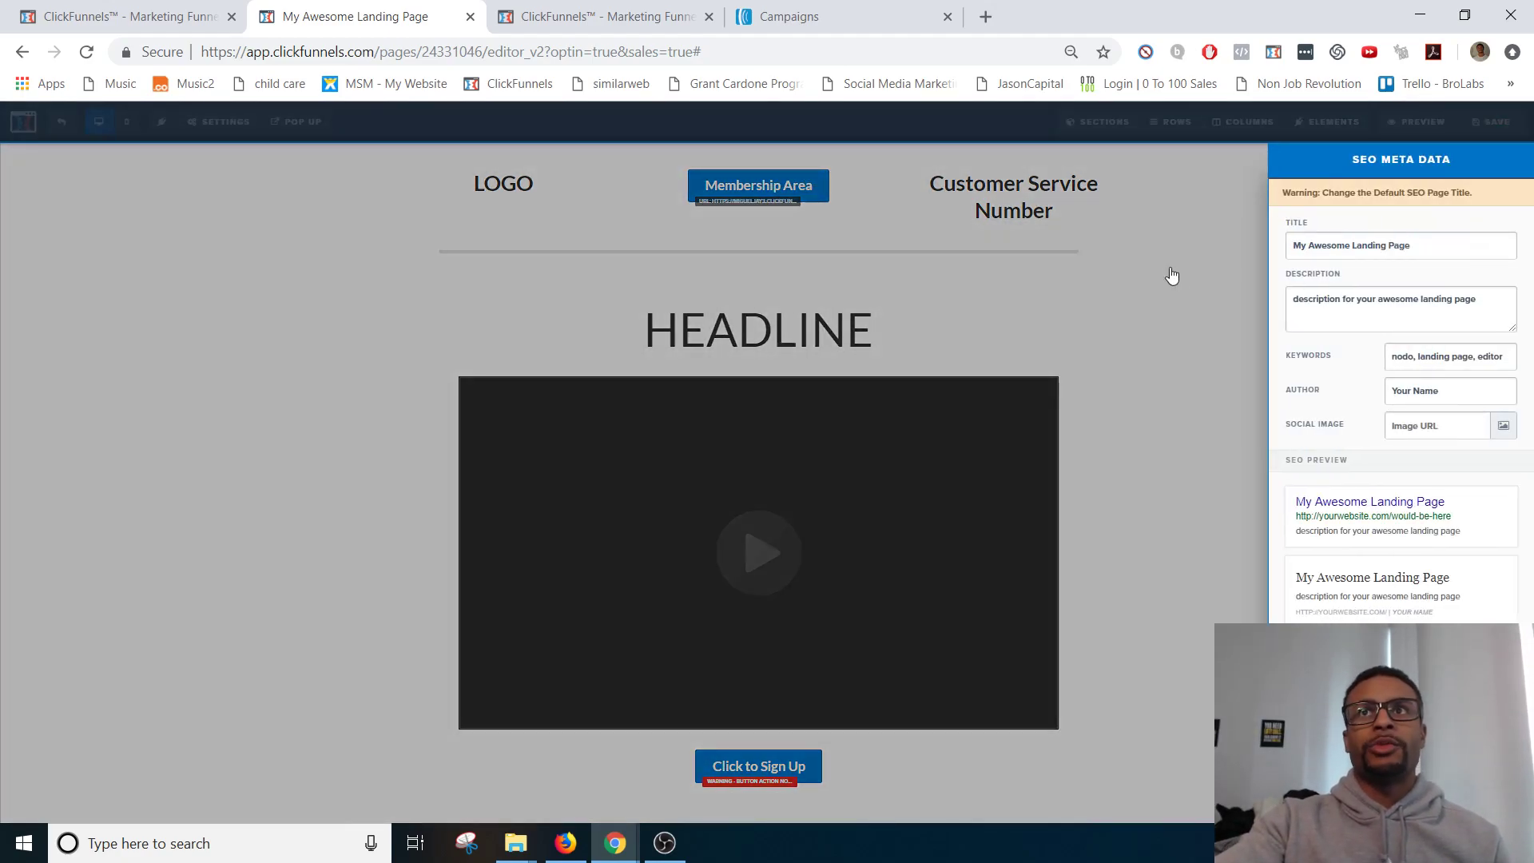
left_click(1172, 274)
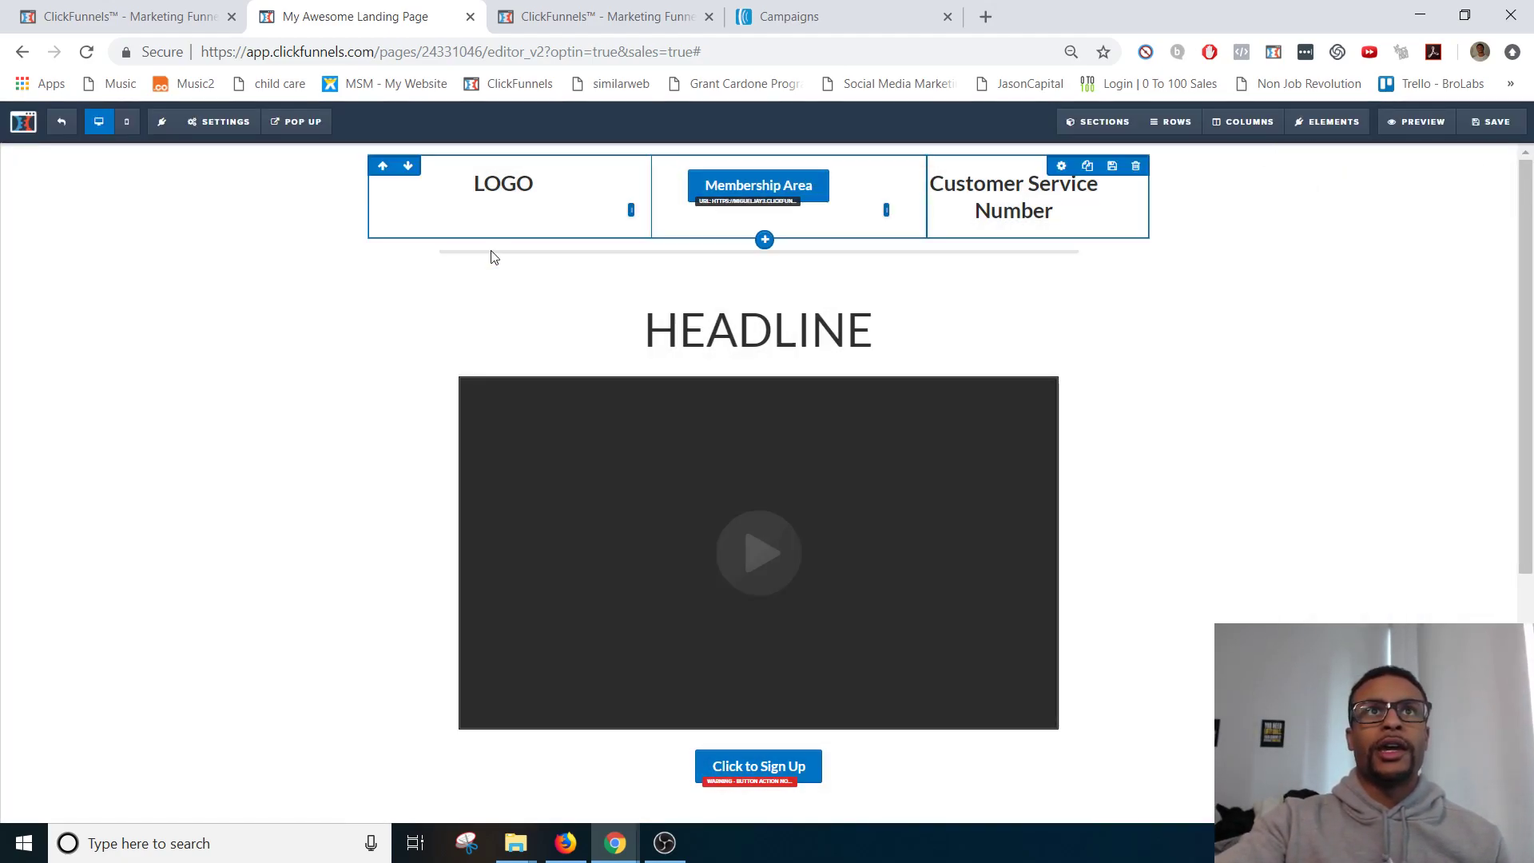
Step: Exit the editor back to the Sales Funnel's Sales Page step overview
left_click(61, 121)
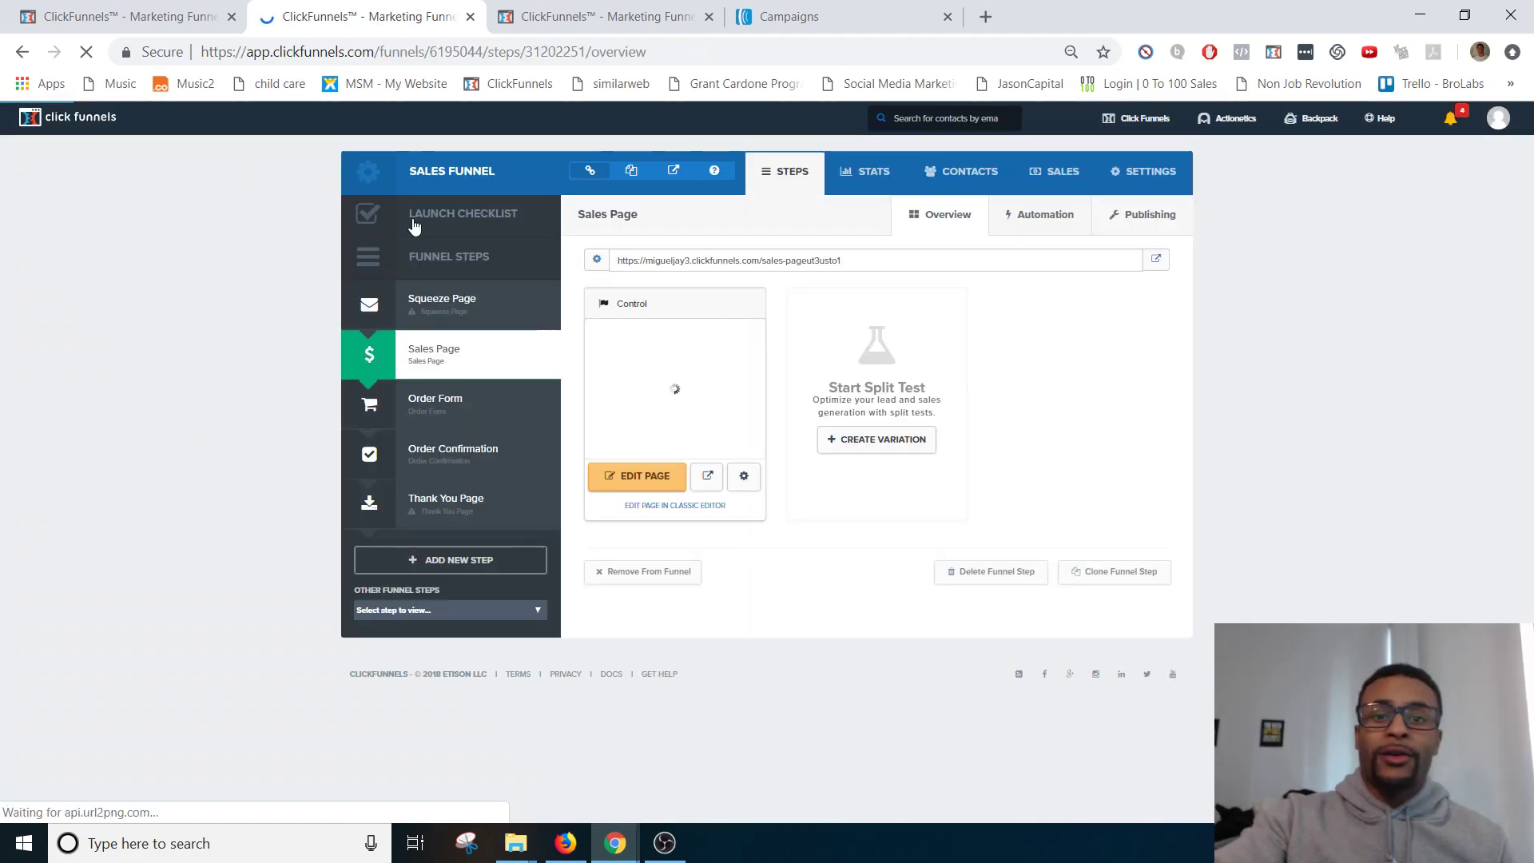